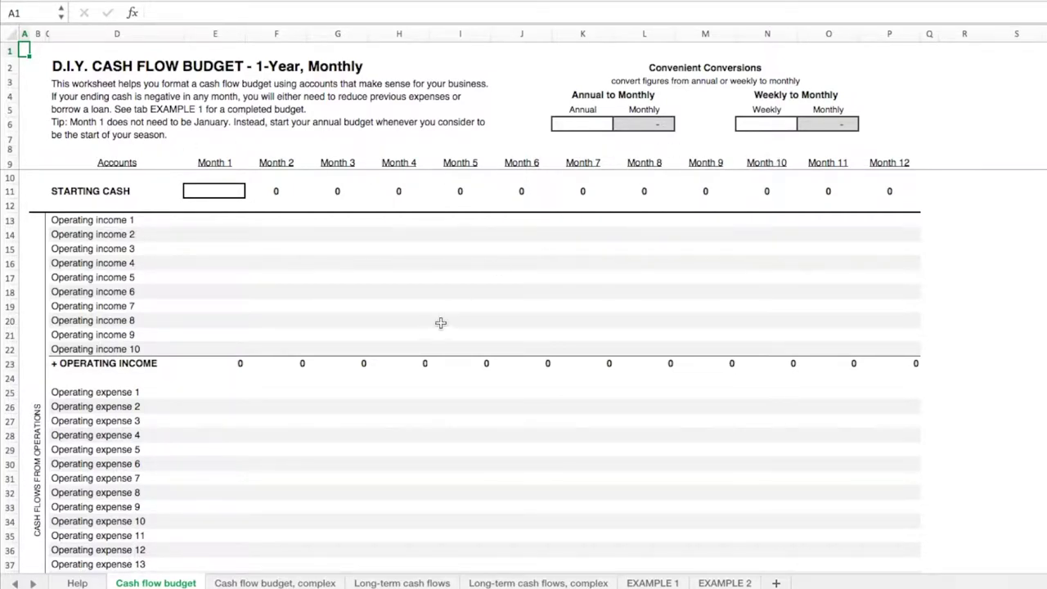
- Examine the operations, investment and financing sections of the 1-year monthly cash flow budget template
scroll(413, 328, "down", 2)
scroll(413, 328, "down", 4)
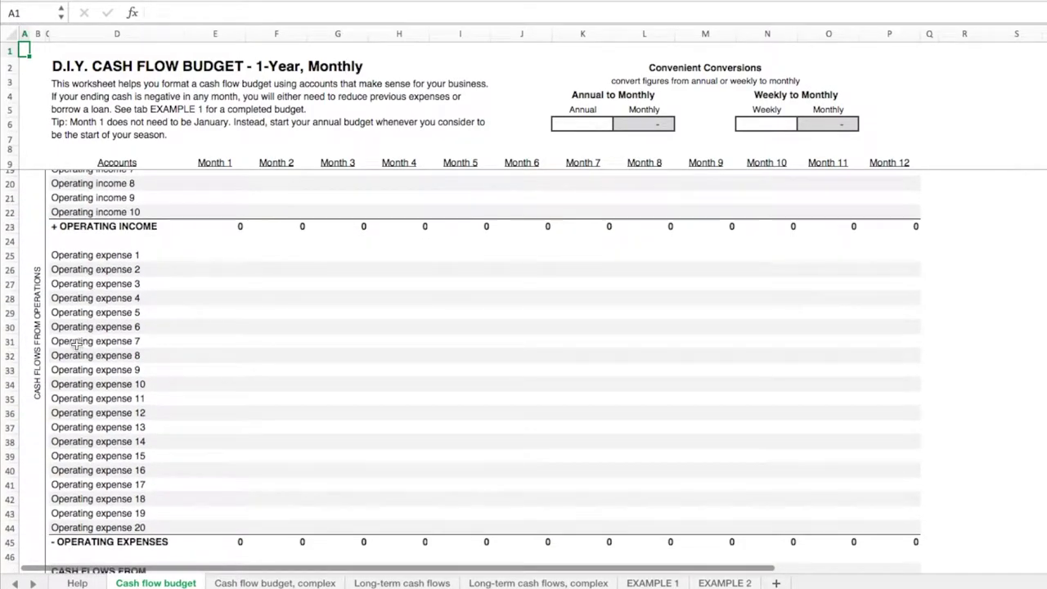
scroll(212, 390, "down", 1)
scroll(212, 390, "down", 12)
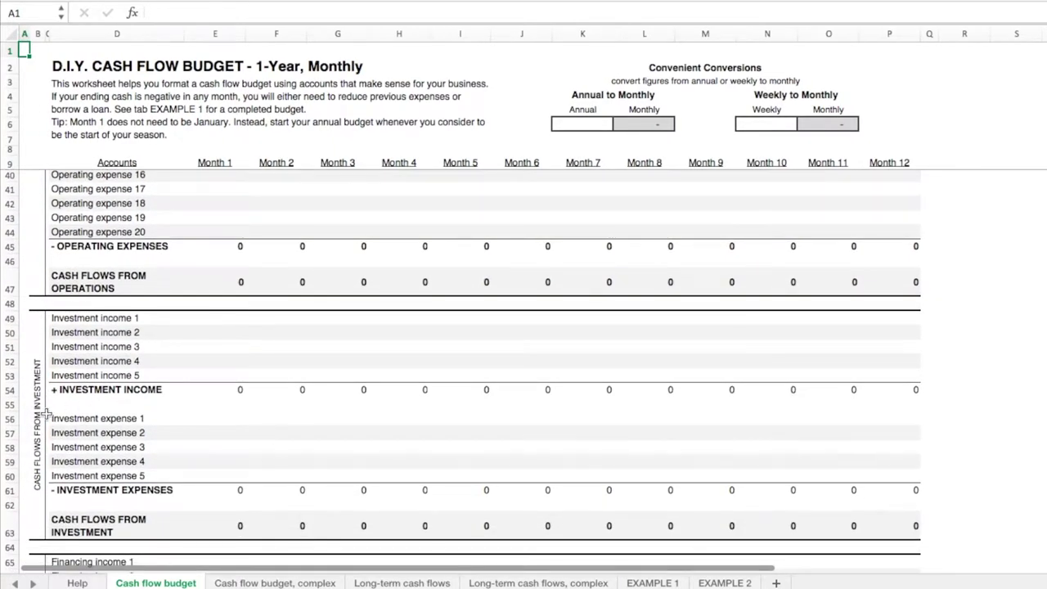
scroll(161, 481, "down", 6)
scroll(160, 481, "down", 6)
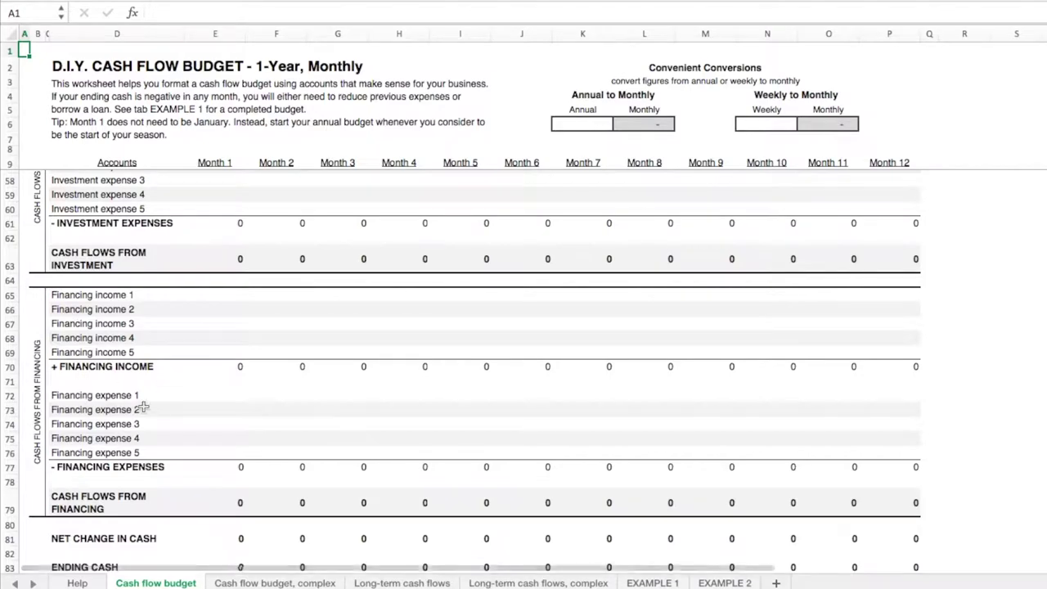
scroll(223, 439, "up", 20)
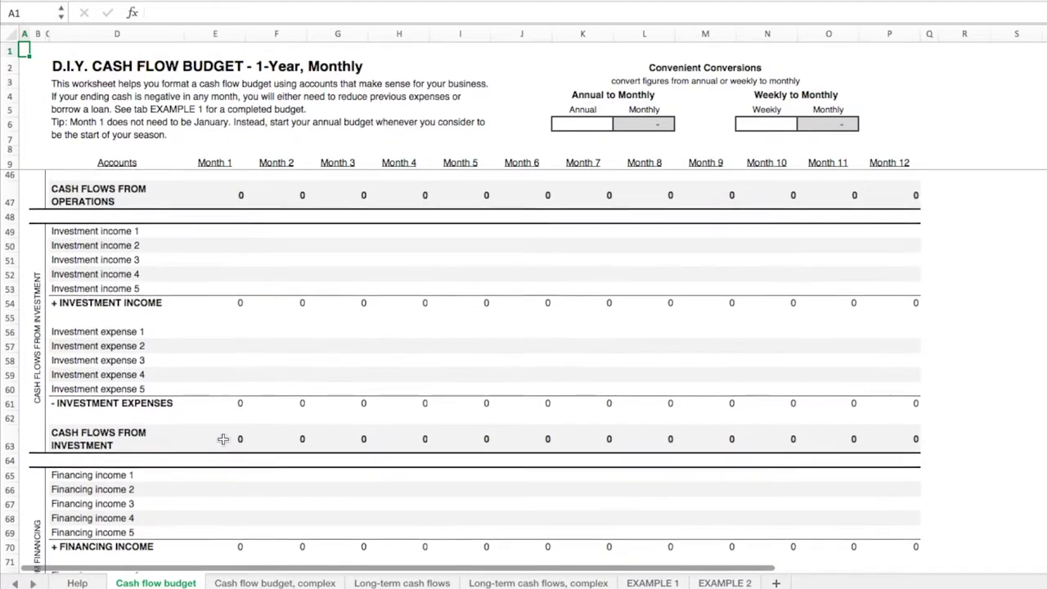
scroll(222, 439, "up", 7)
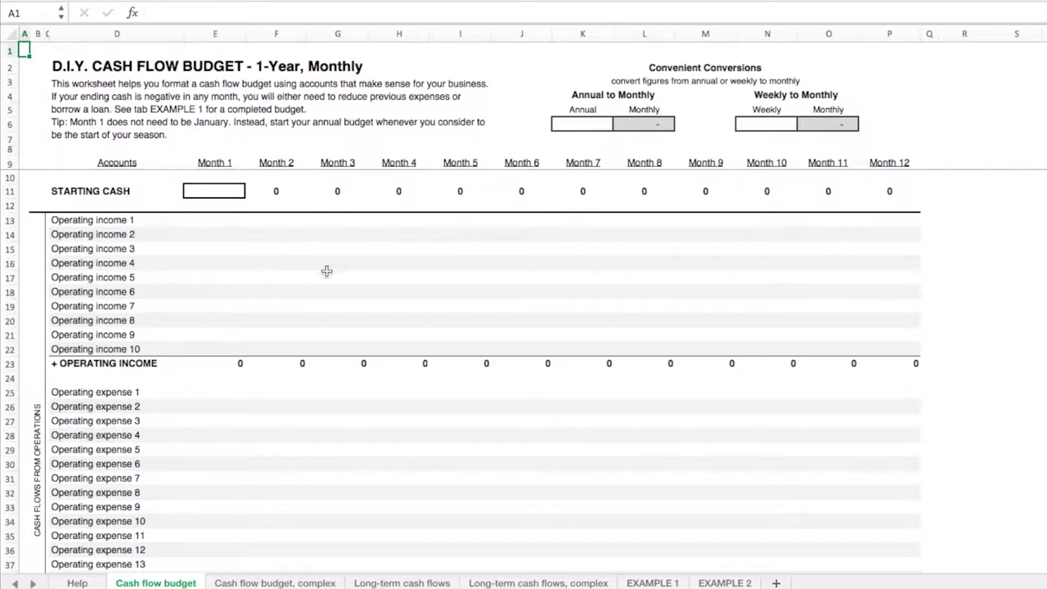
- Review the income and expense account rows and subtotals within each section of the monthly cash flow budget
scroll(258, 275, "down", 5)
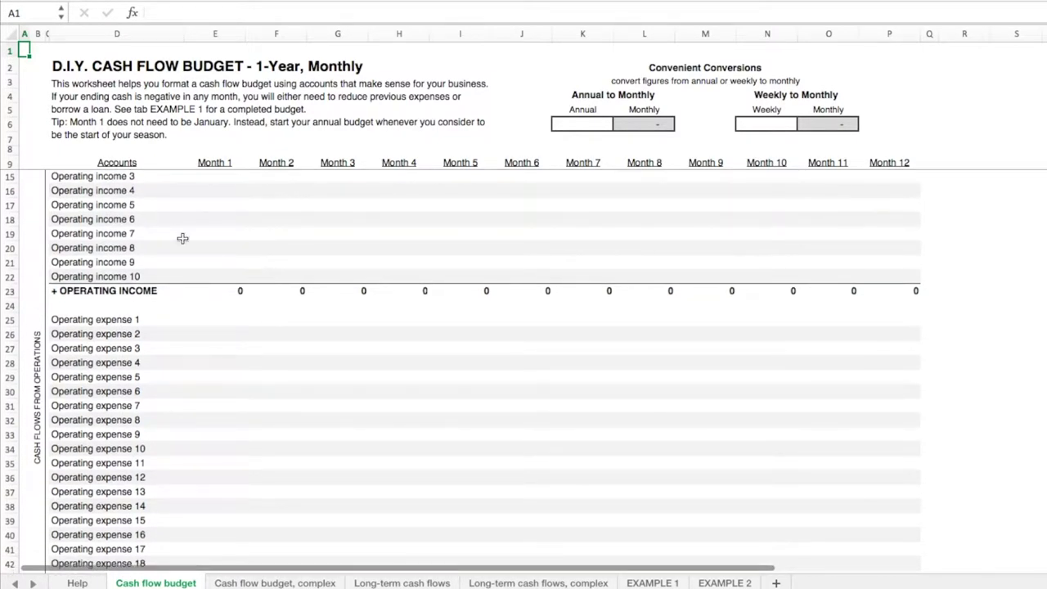
scroll(205, 269, "up", 5)
scroll(206, 267, "down", 3)
scroll(206, 267, "down", 3)
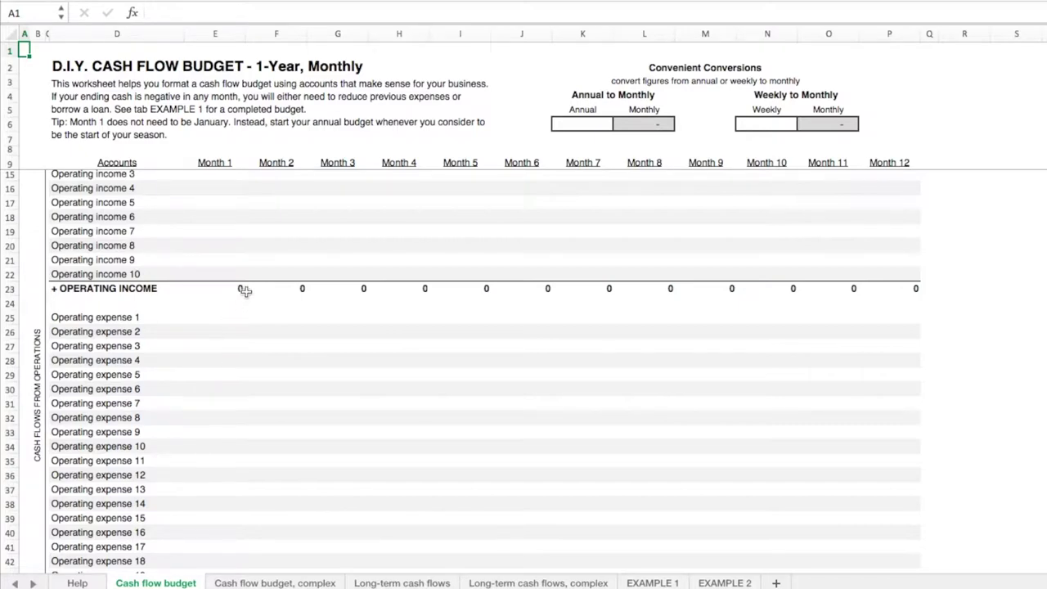
scroll(215, 431, "up", 3)
scroll(215, 431, "down", 9)
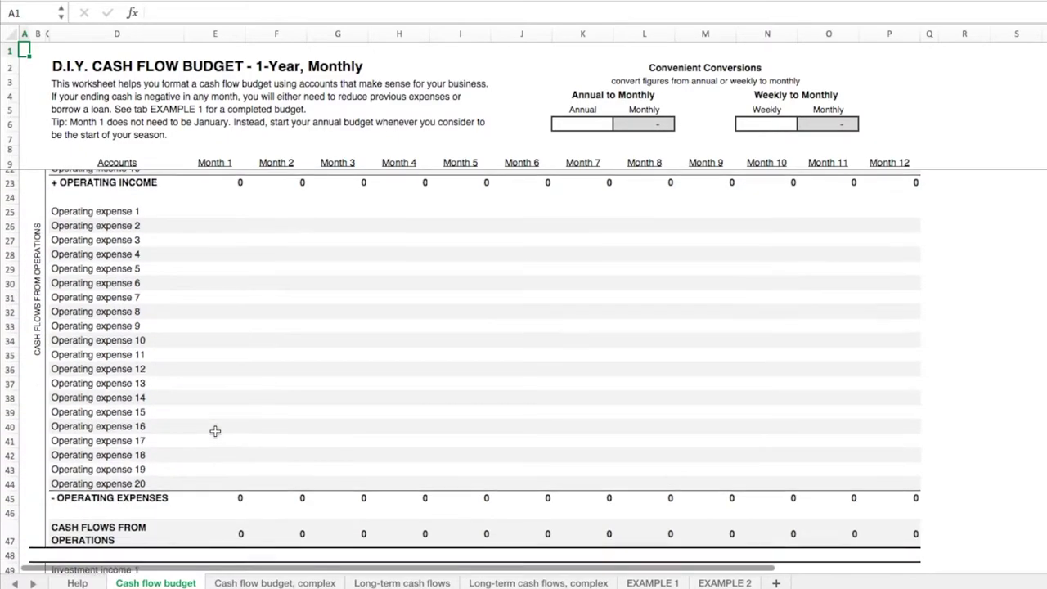
scroll(215, 430, "down", 1)
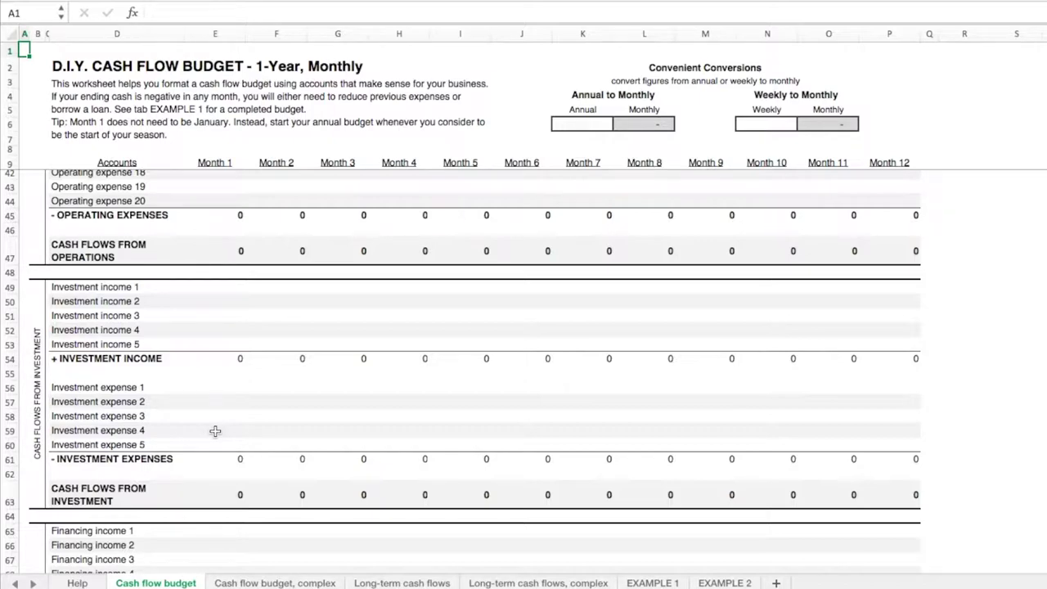
scroll(215, 431, "down", 6)
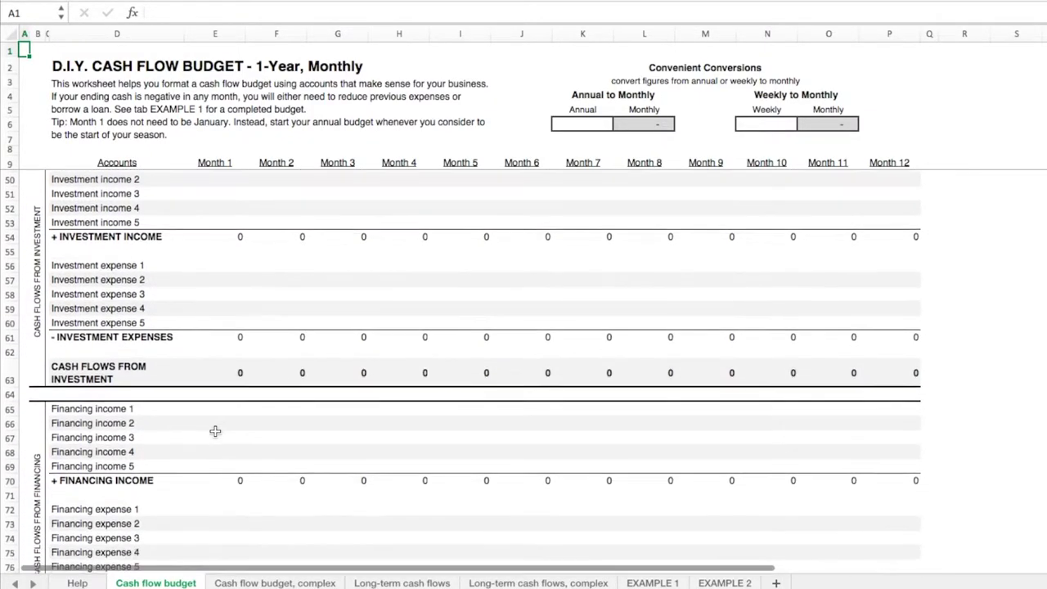
scroll(215, 431, "down", 2)
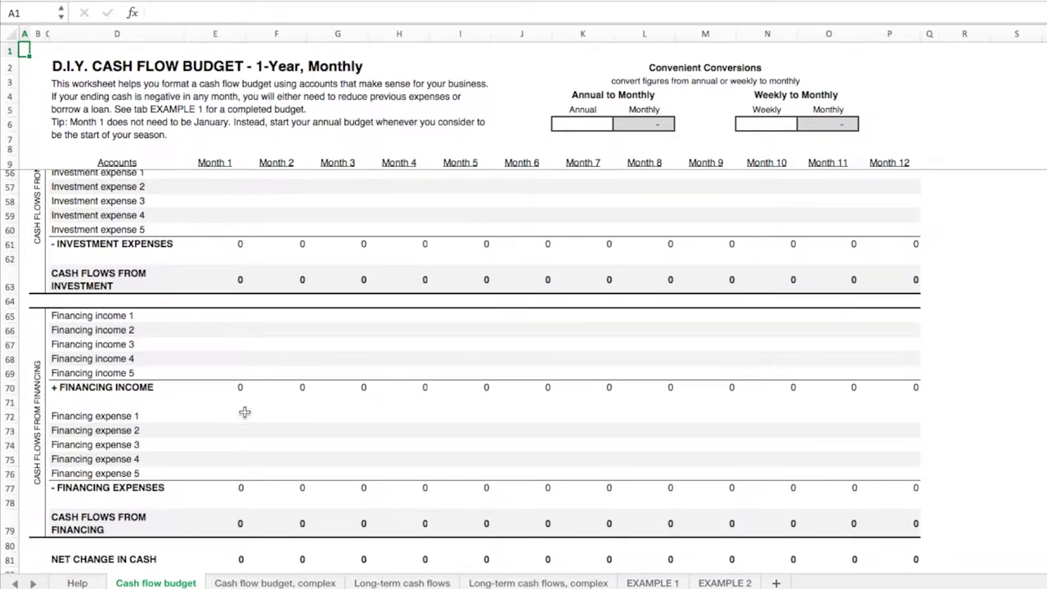
scroll(245, 412, "down", 3)
scroll(244, 412, "up", 10)
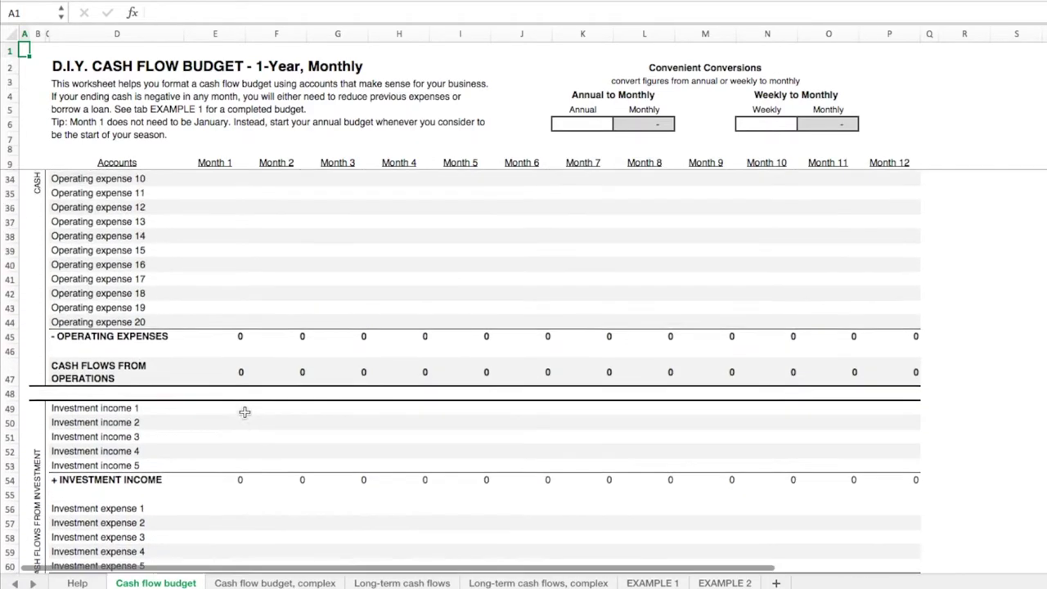
scroll(244, 412, "up", 8)
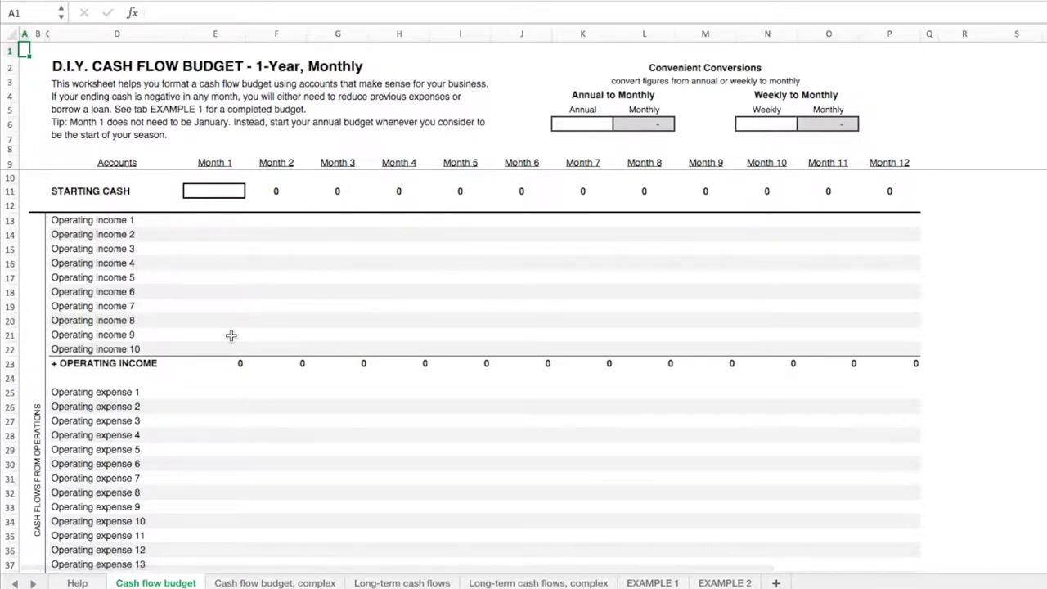
- Read the workbook instructions on the Help sheet and review the variable and fixed expense accounts in the complex monthly budget
left_click(77, 583)
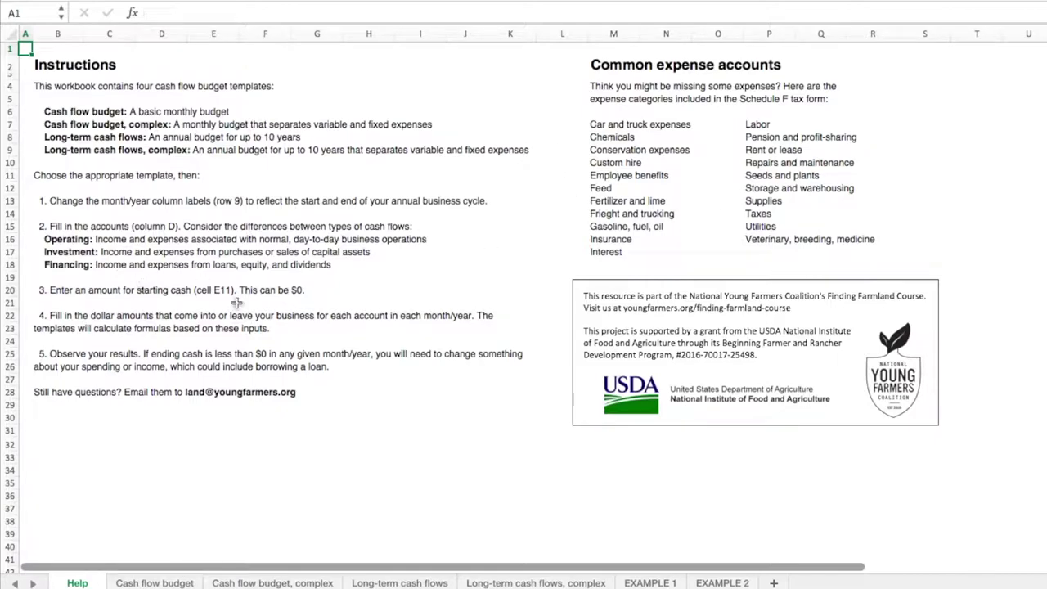
left_click(162, 584)
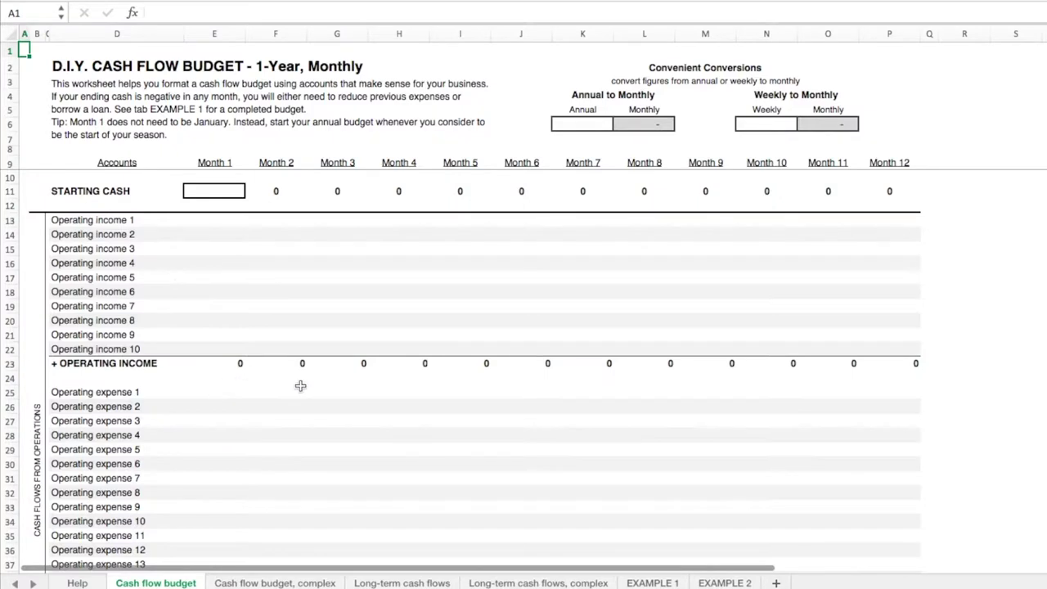
left_click(275, 580)
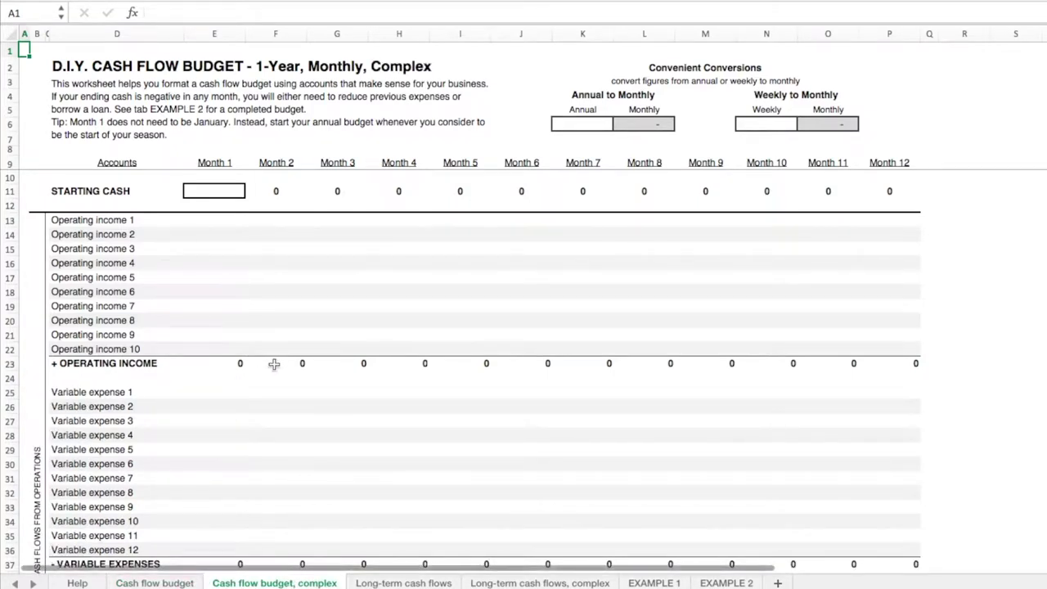
scroll(274, 363, "down", 4)
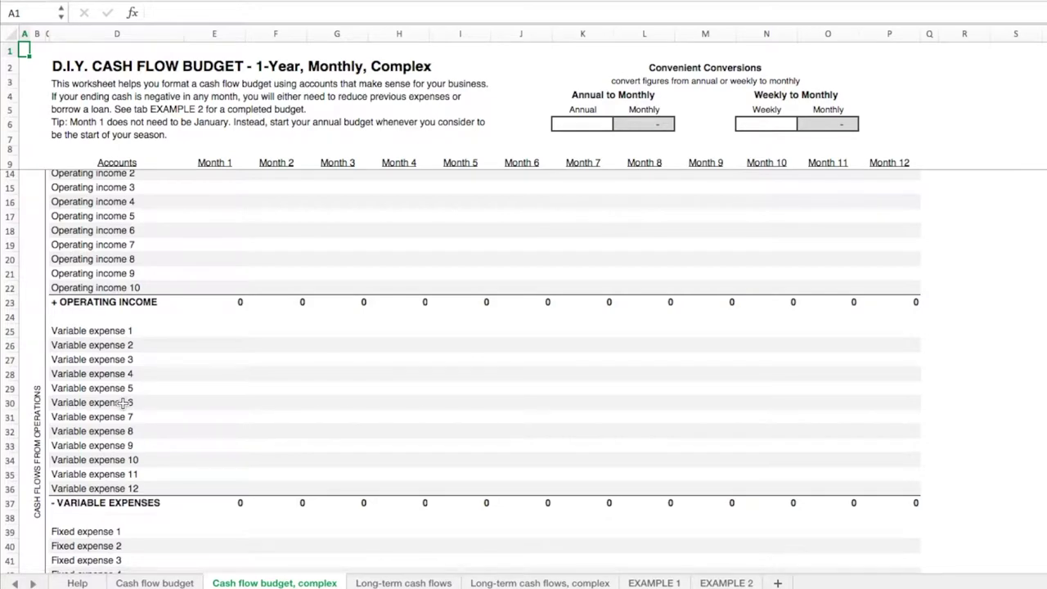
scroll(122, 402, "down", 1)
scroll(162, 402, "down", 5)
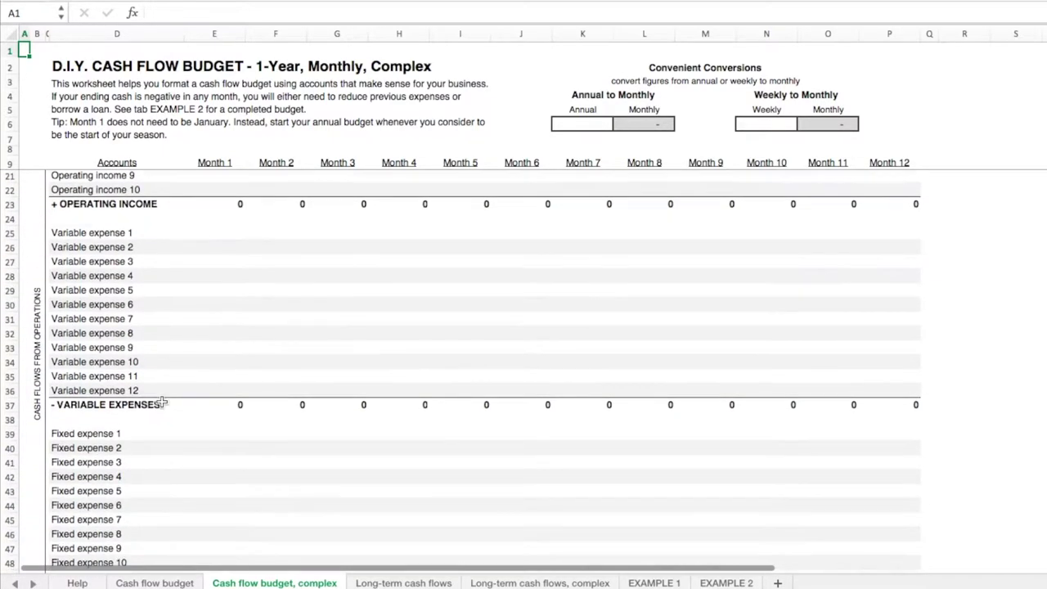
scroll(161, 404, "down", 4)
scroll(261, 440, "up", 10)
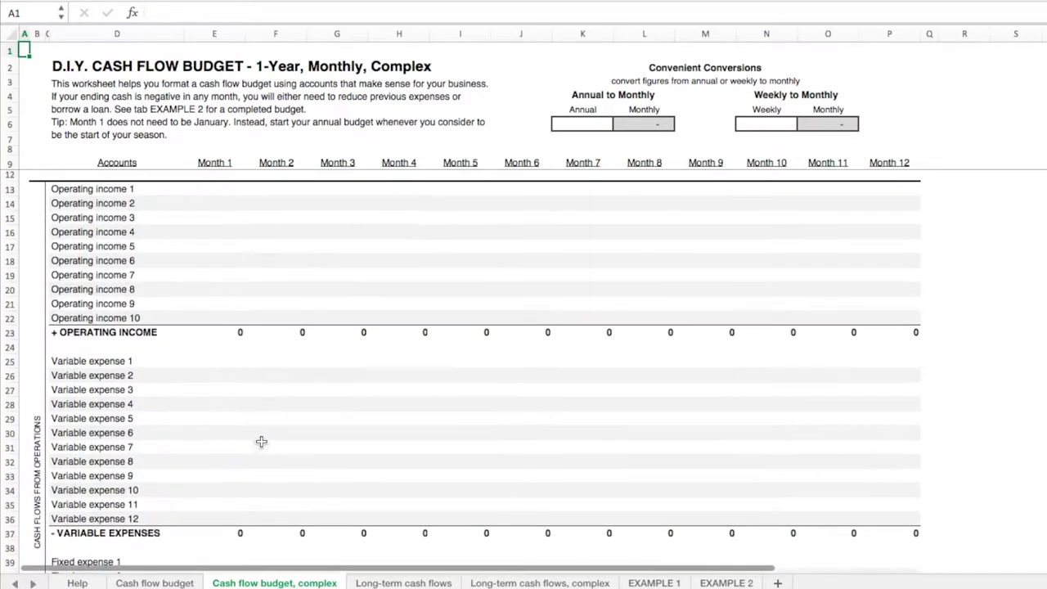
scroll(261, 441, "up", 2)
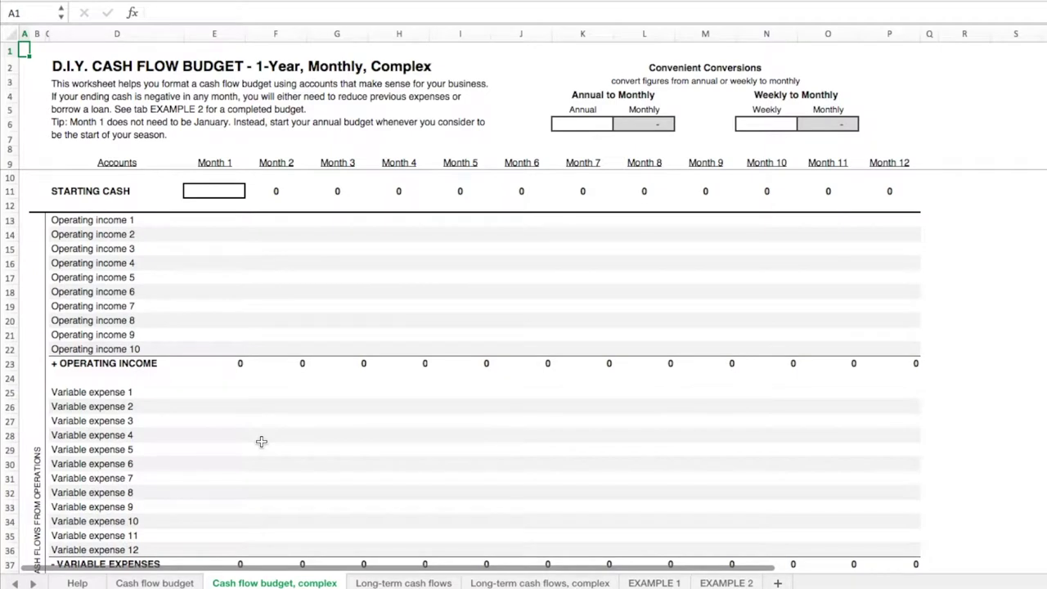
- Look over the Long-term cash flows sheet and the variable and fixed expenses in its complex version
left_click(386, 582)
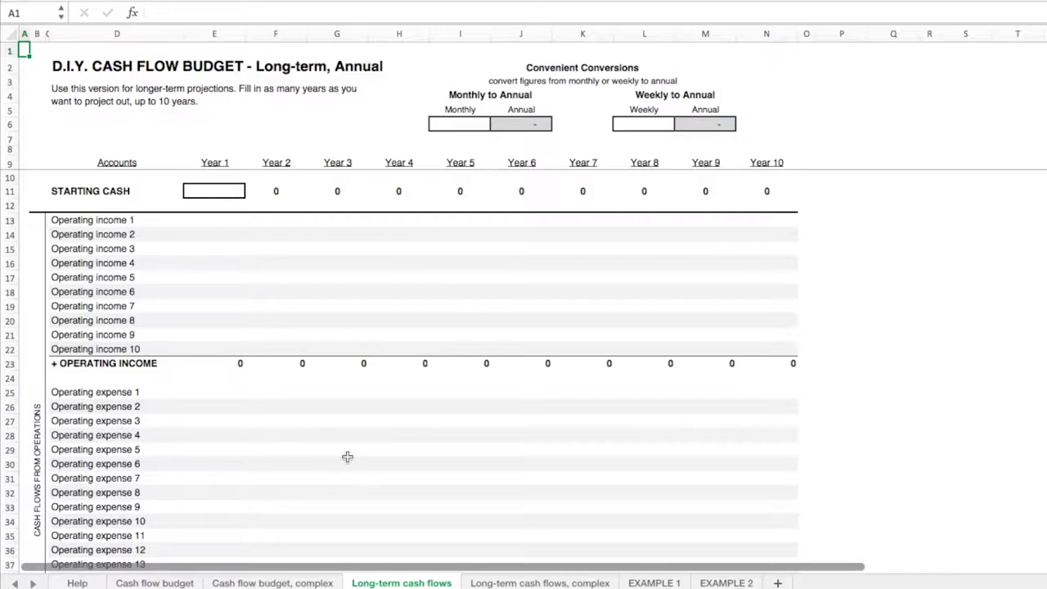
left_click(537, 583)
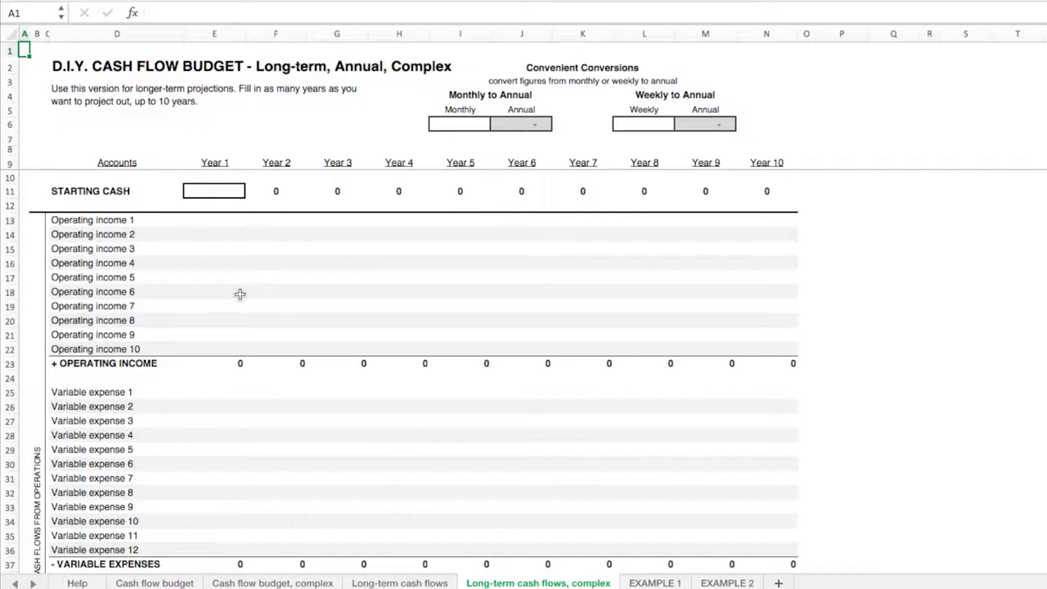
scroll(238, 294, "down", 3)
scroll(238, 294, "down", 1)
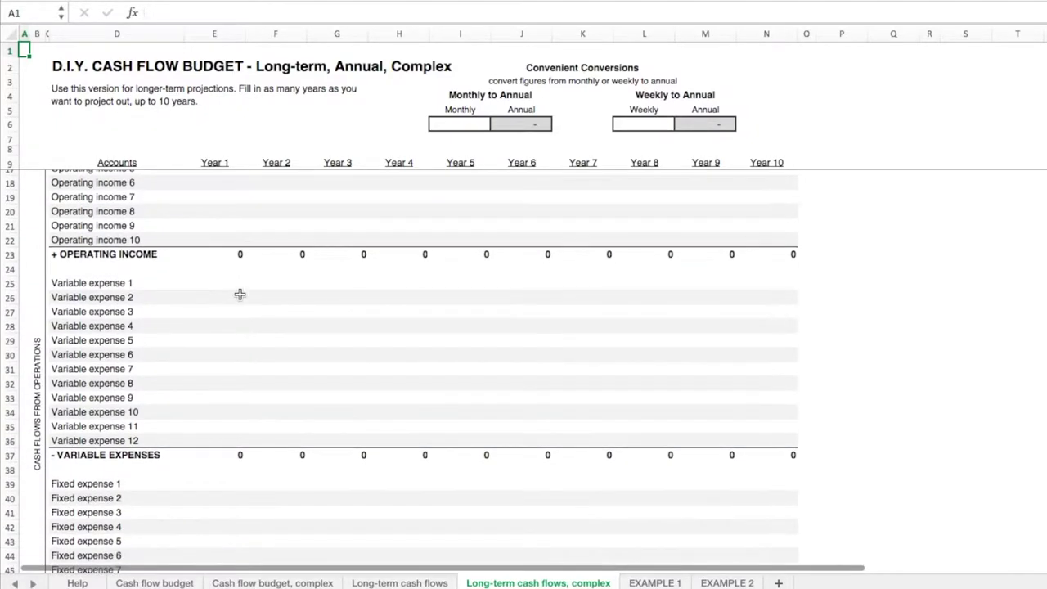
scroll(151, 416, "down", 1)
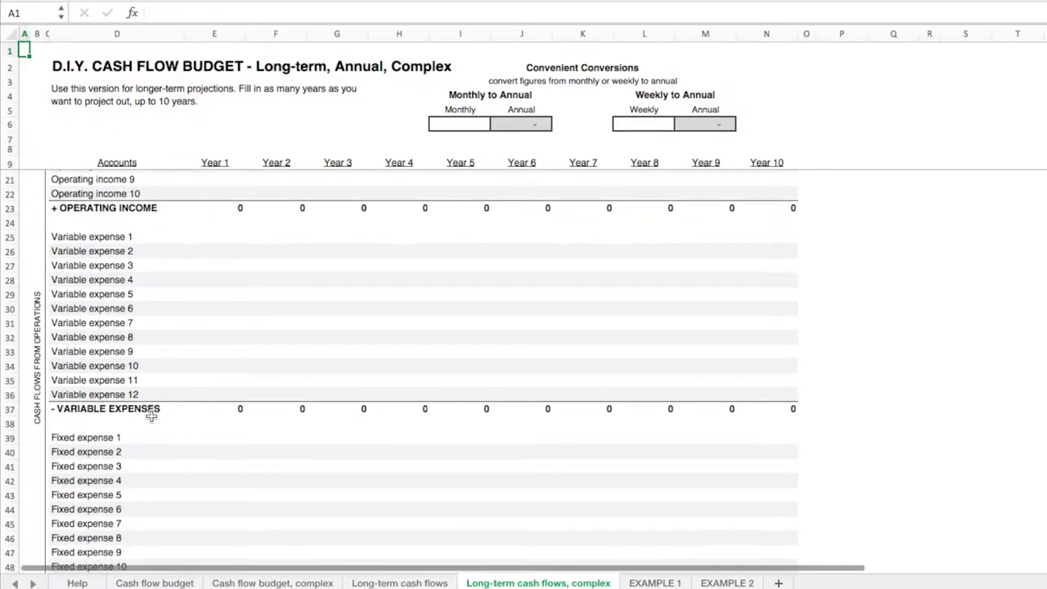
scroll(245, 375, "up", 4)
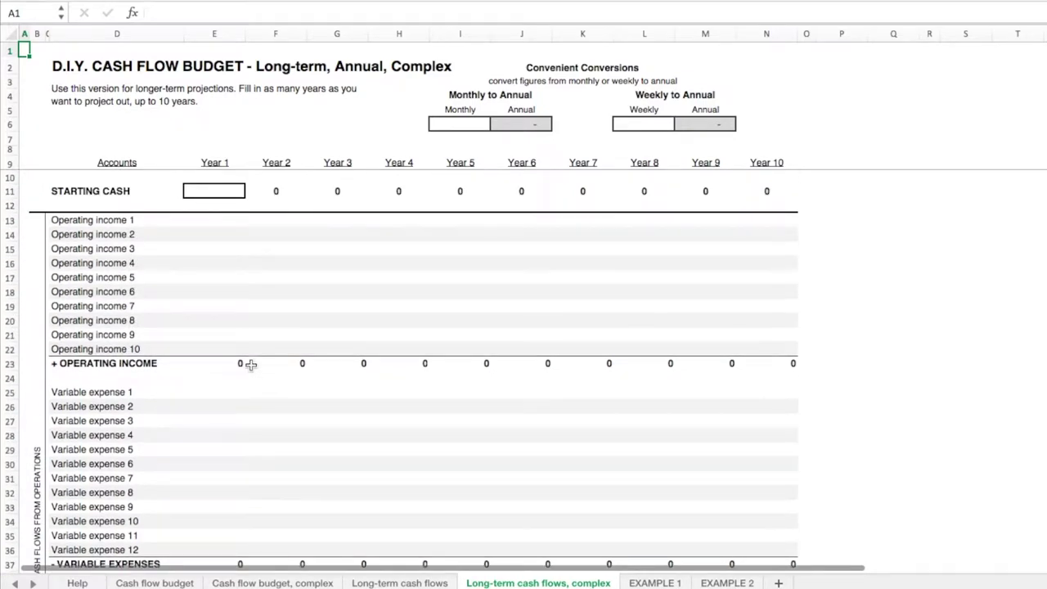
- Review the completed simple monthly budget on the EXAMPLE 1 sheet, including its operating income and expenses
left_click(643, 584)
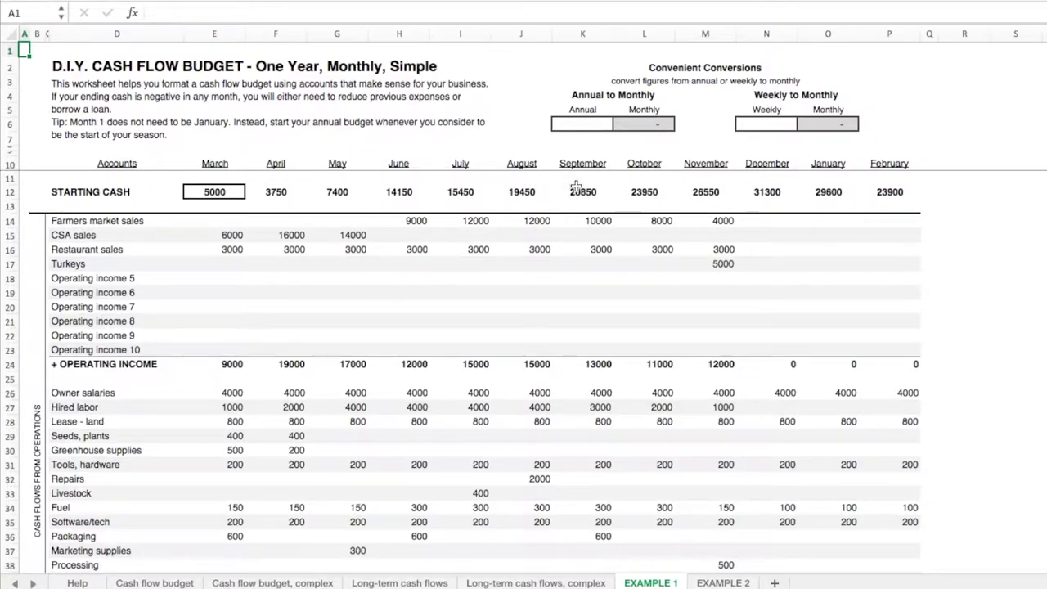
scroll(252, 287, "down", 1)
scroll(252, 287, "down", 5)
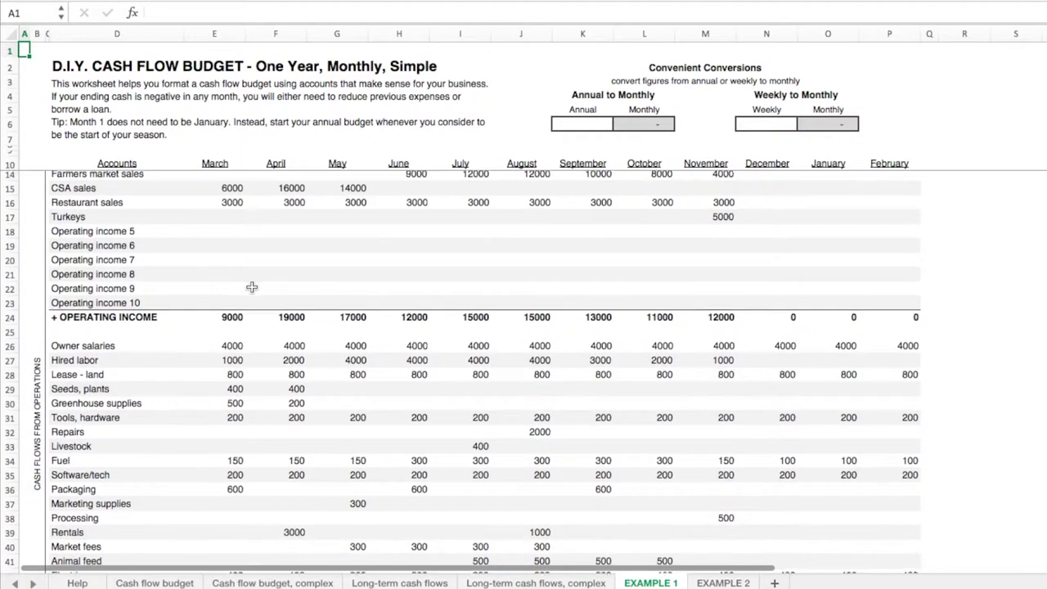
scroll(252, 287, "up", 6)
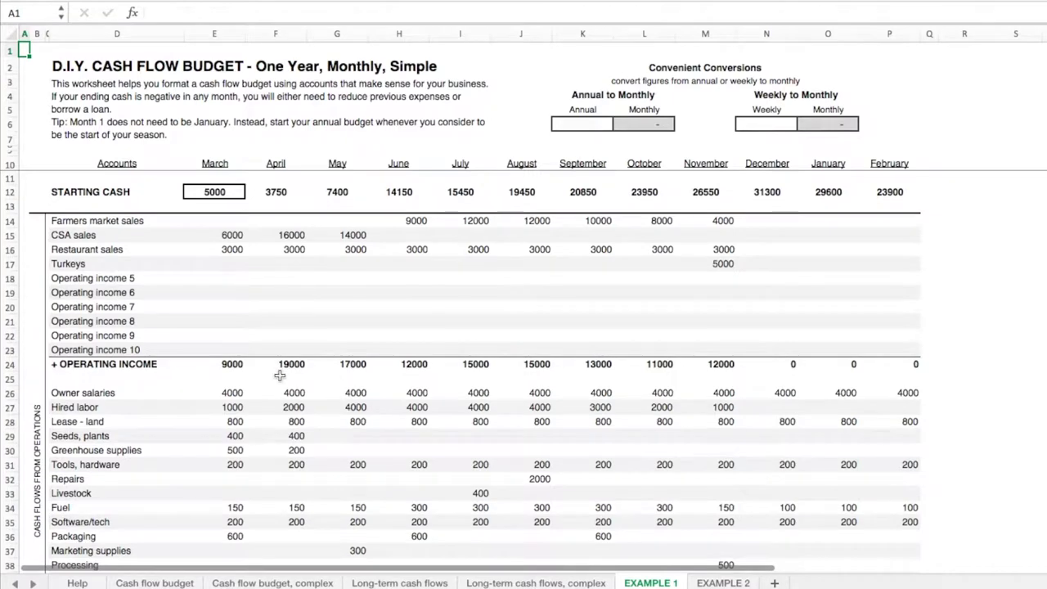
scroll(253, 348, "down", 5)
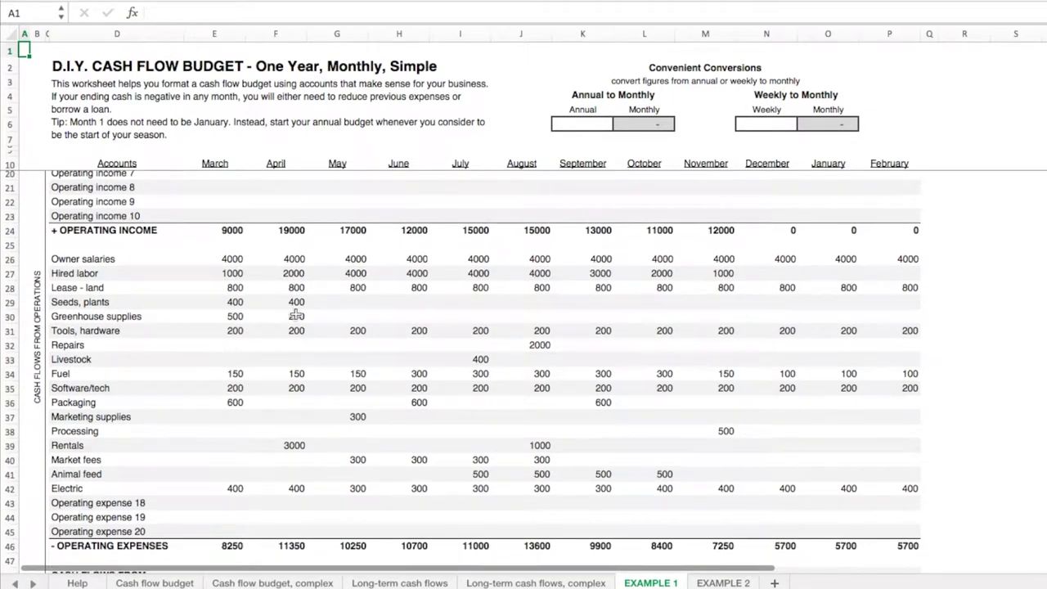
scroll(295, 315, "up", 5)
- Review the completed complex monthly budget on the EXAMPLE 2 sheet, including its variable and fixed expenses
left_click(706, 579)
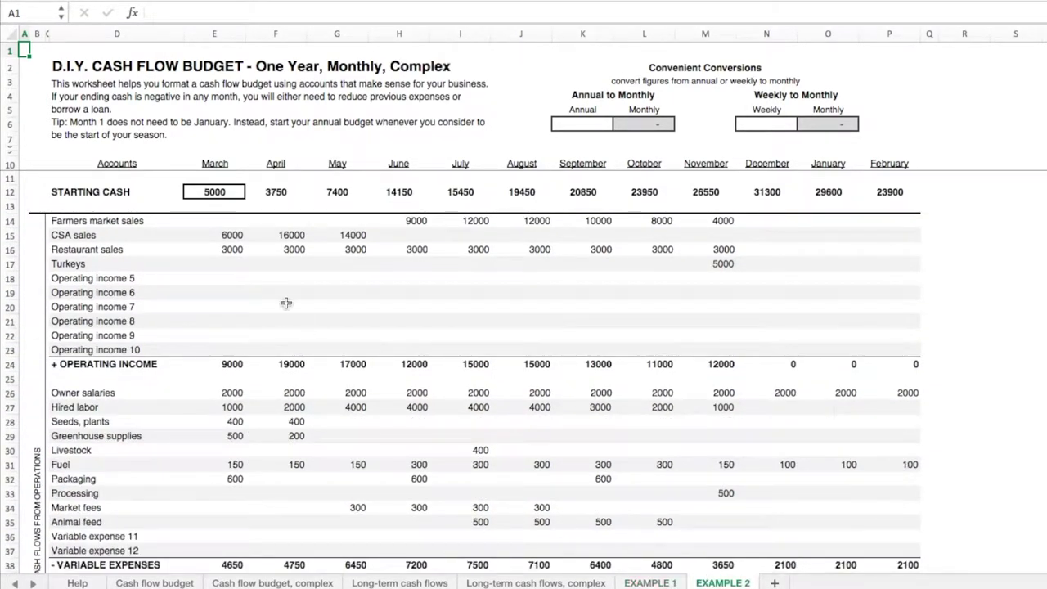
scroll(277, 293, "down", 5)
scroll(277, 293, "down", 5)
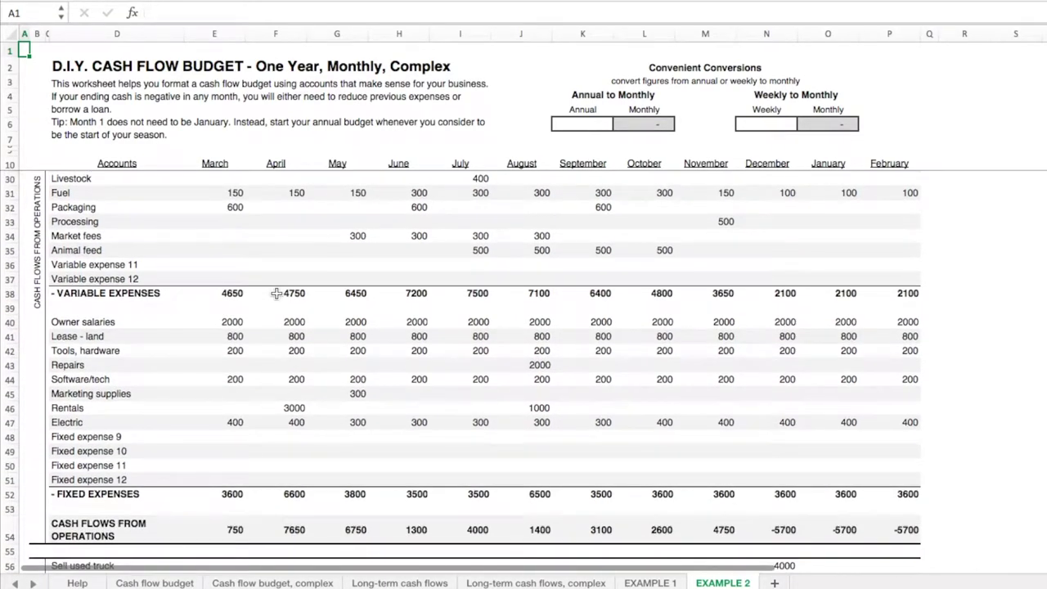
scroll(276, 294, "up", 10)
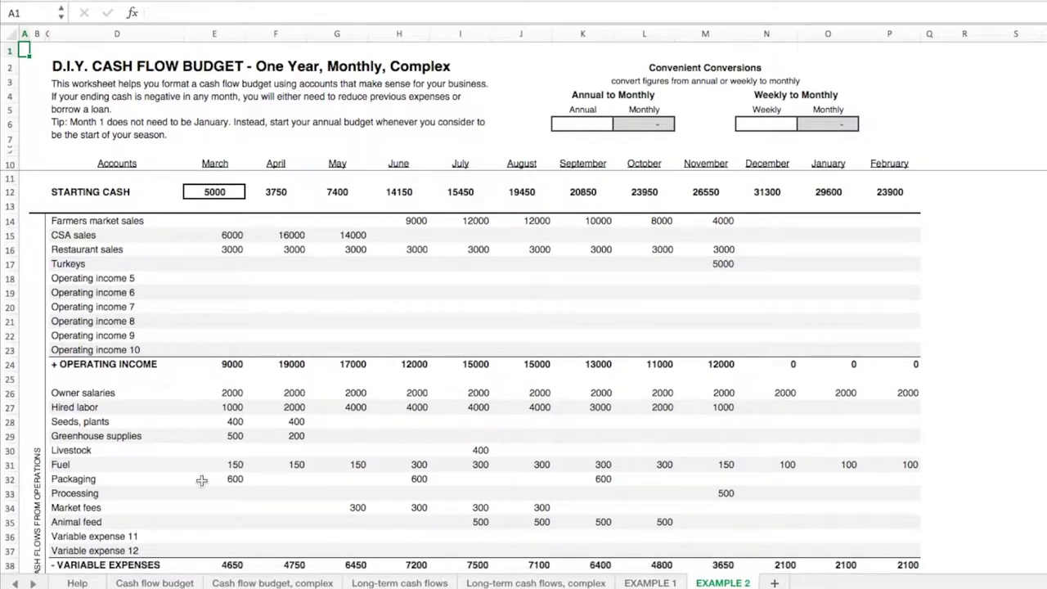
- On the Cash flow budget sheet, rename the twelve month headings in order from March through February
left_click(182, 583)
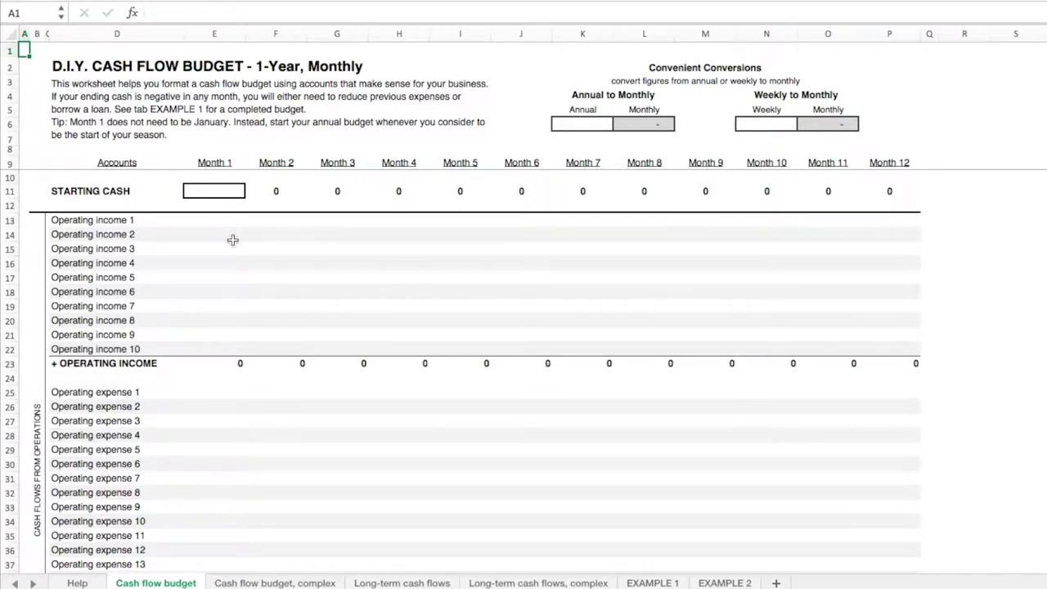
left_click(213, 163)
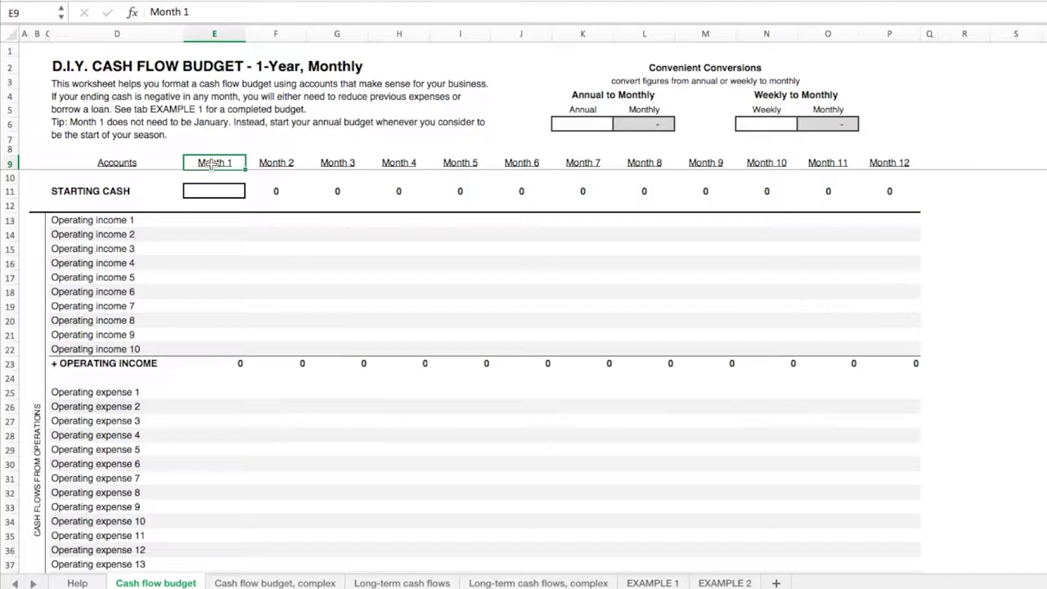
type("March")
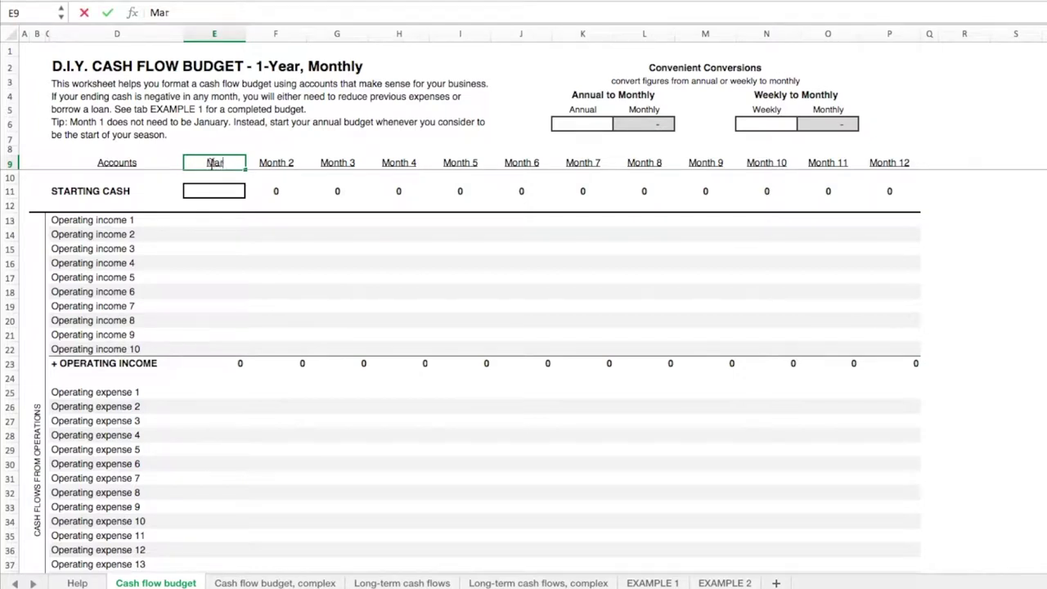
left_click(275, 166)
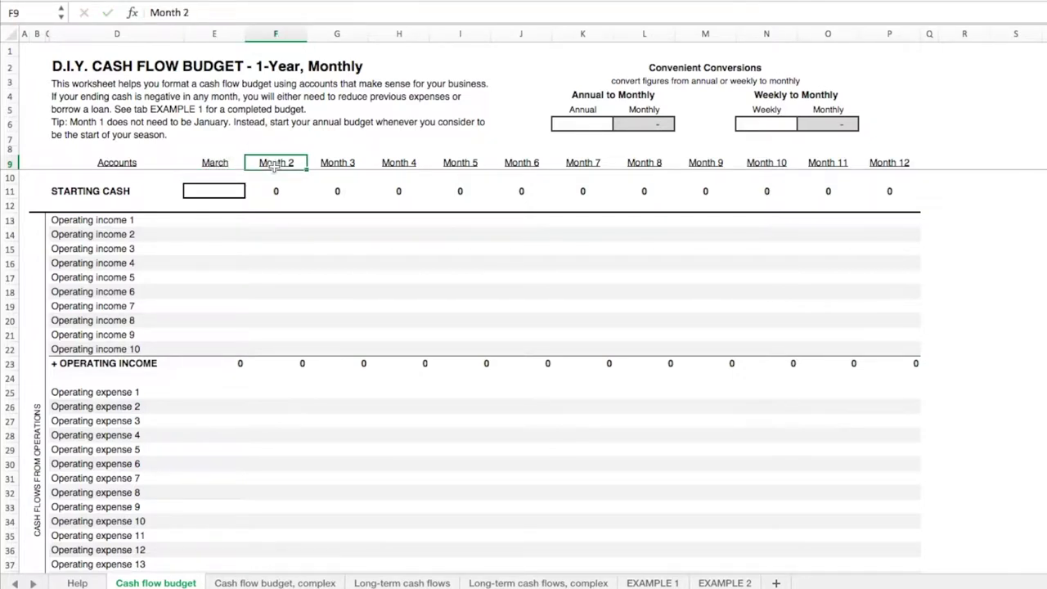
type("April")
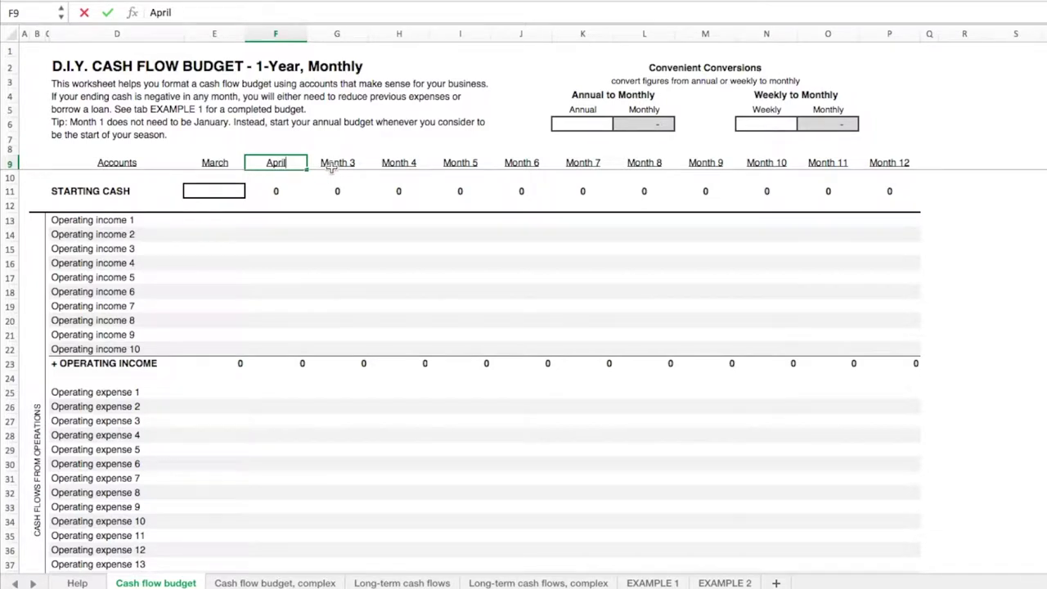
left_click(331, 166)
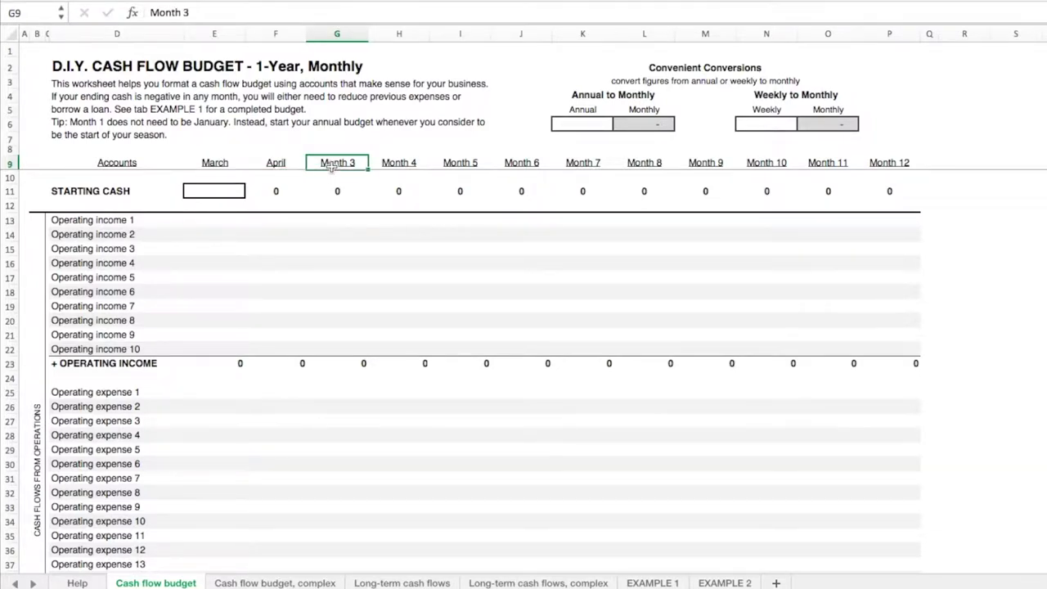
type("May")
left_click_drag(214, 163, 895, 162)
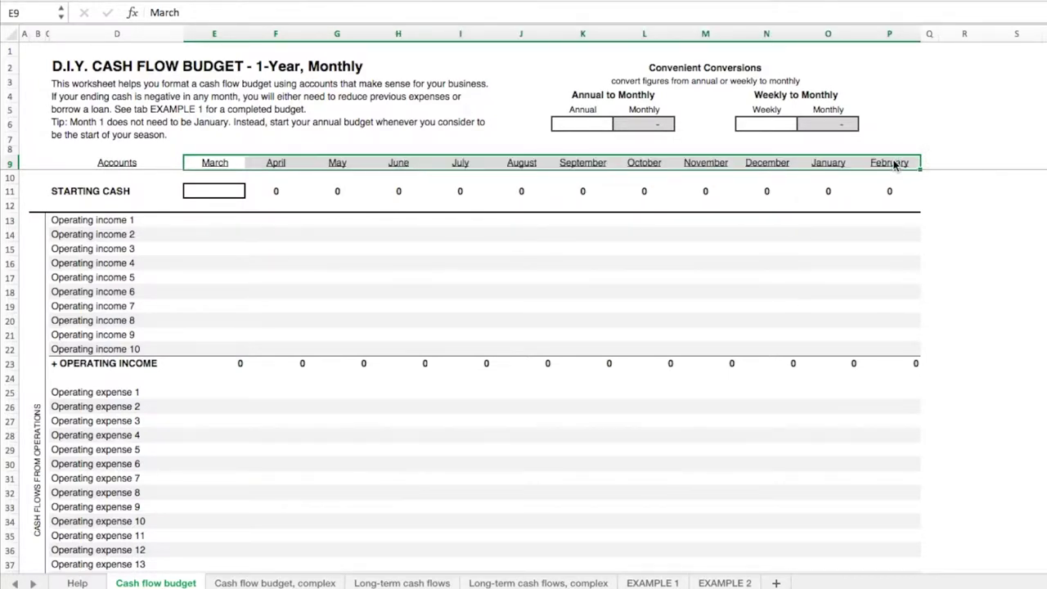
- Set the starting cash for March to 5000
left_click(221, 209)
left_click(229, 190)
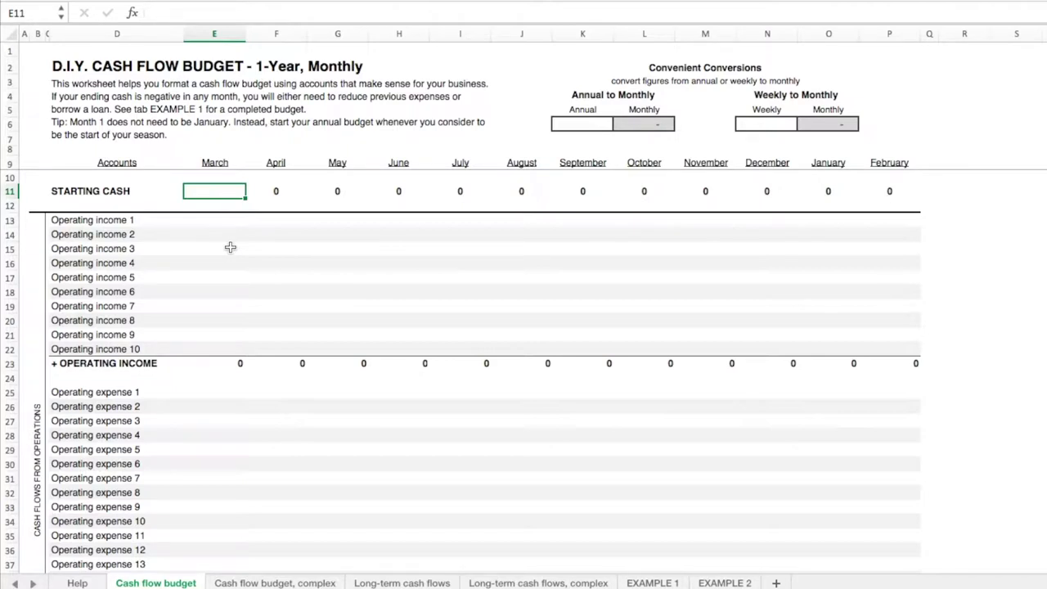
type("5000")
key("Return")
left_click(216, 221)
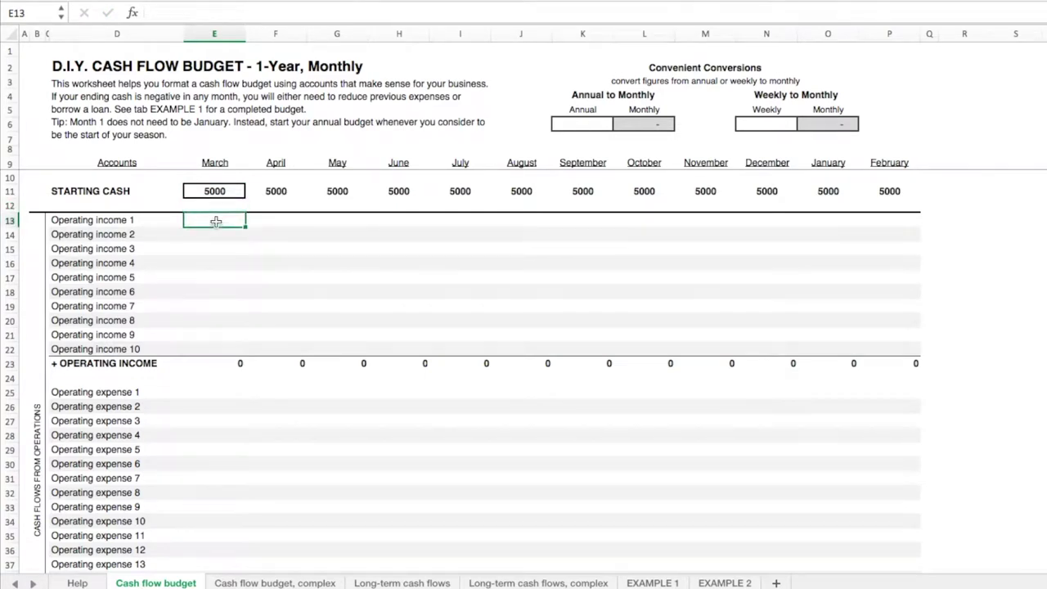
left_click(223, 191)
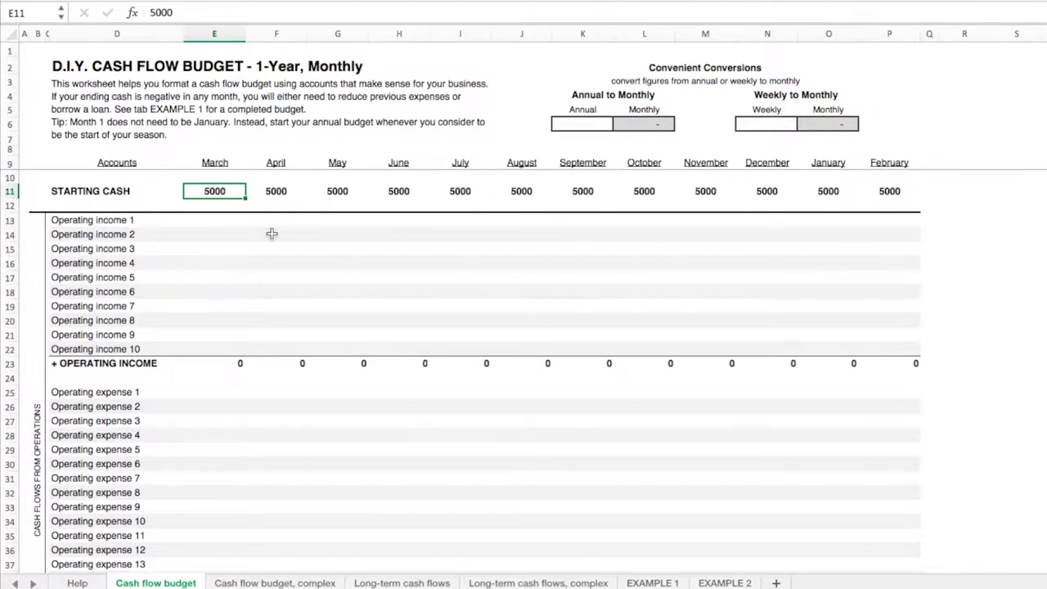
left_click(205, 227)
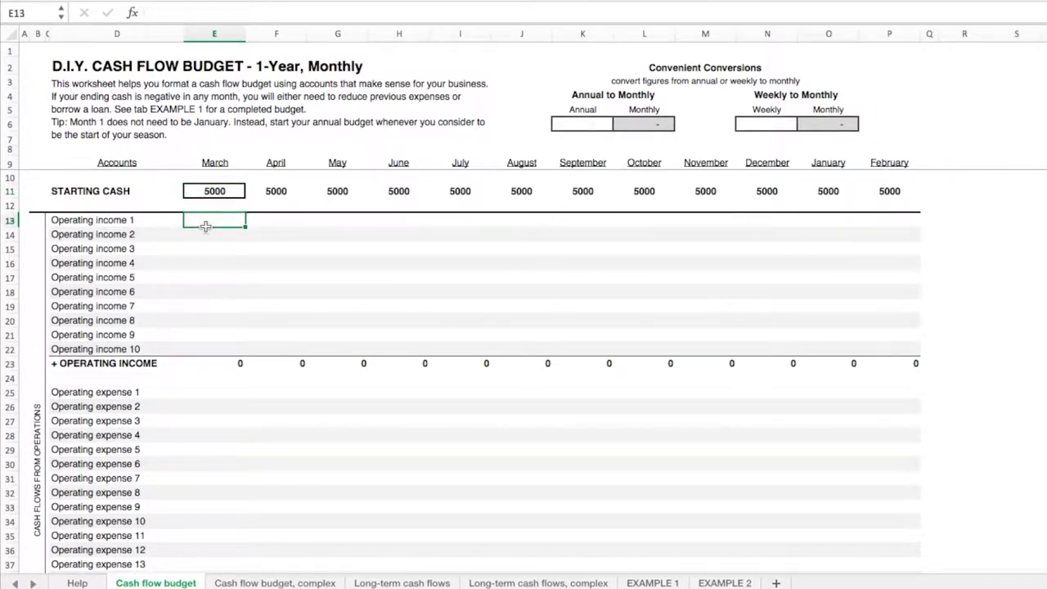
- Rename the first three operating income accounts as Farmers market, Restaurants and Thanksgiving turkeys
left_click(124, 222)
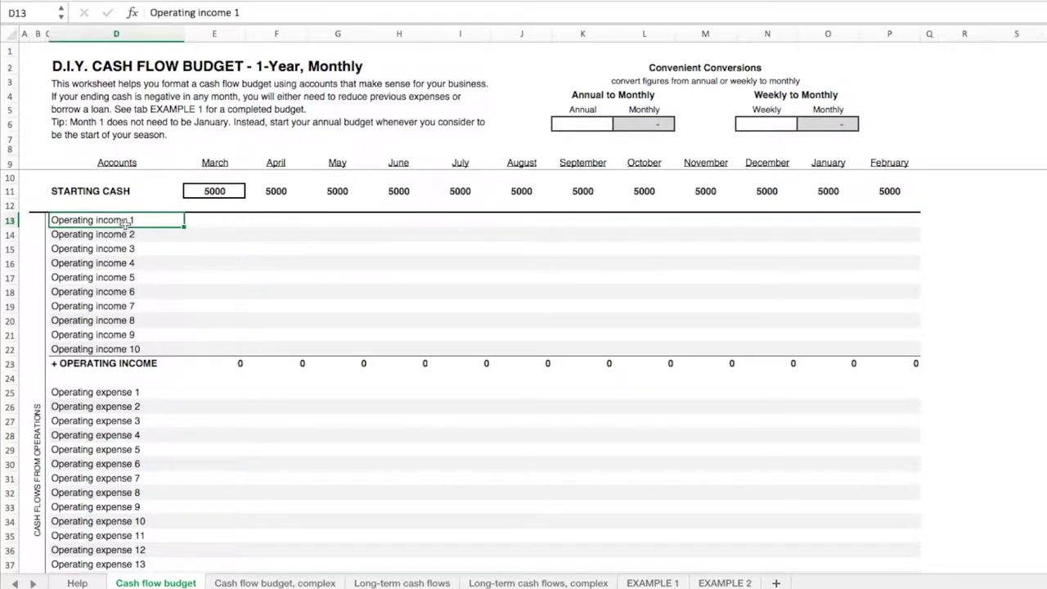
type("Farmer")
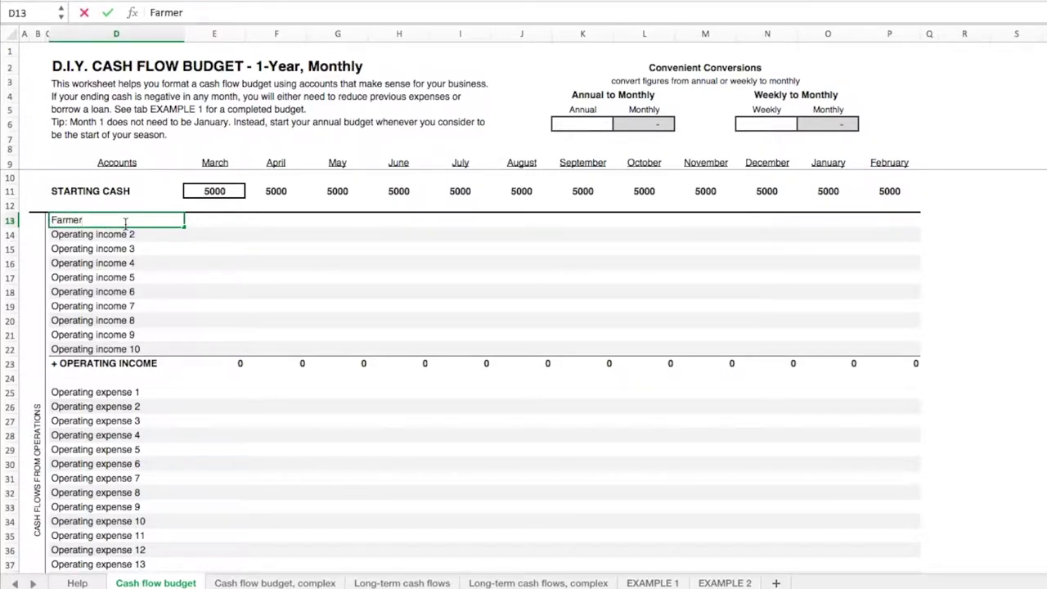
type("s market")
key("Return")
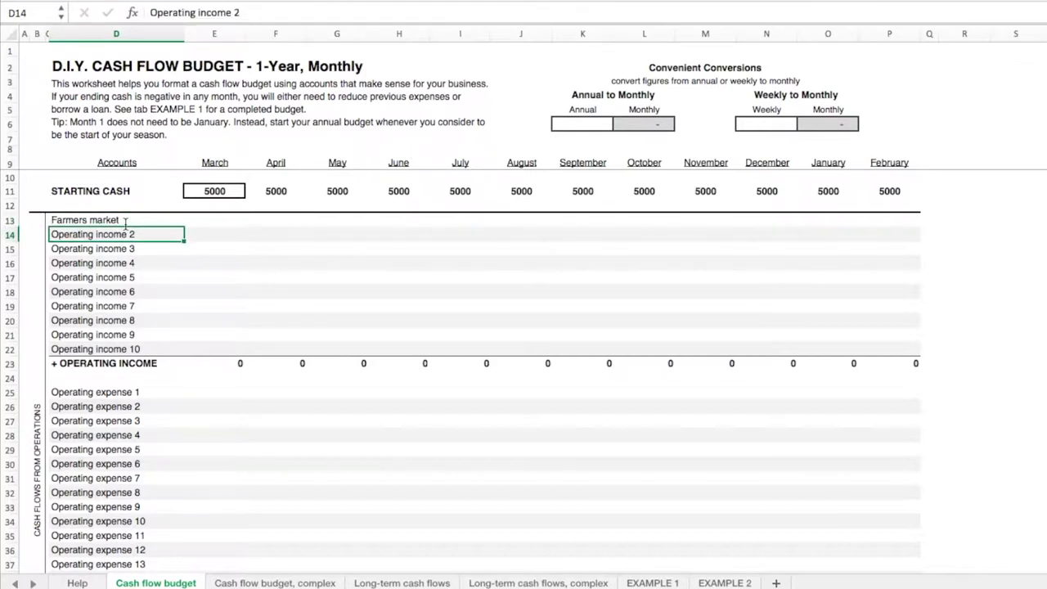
type("Res")
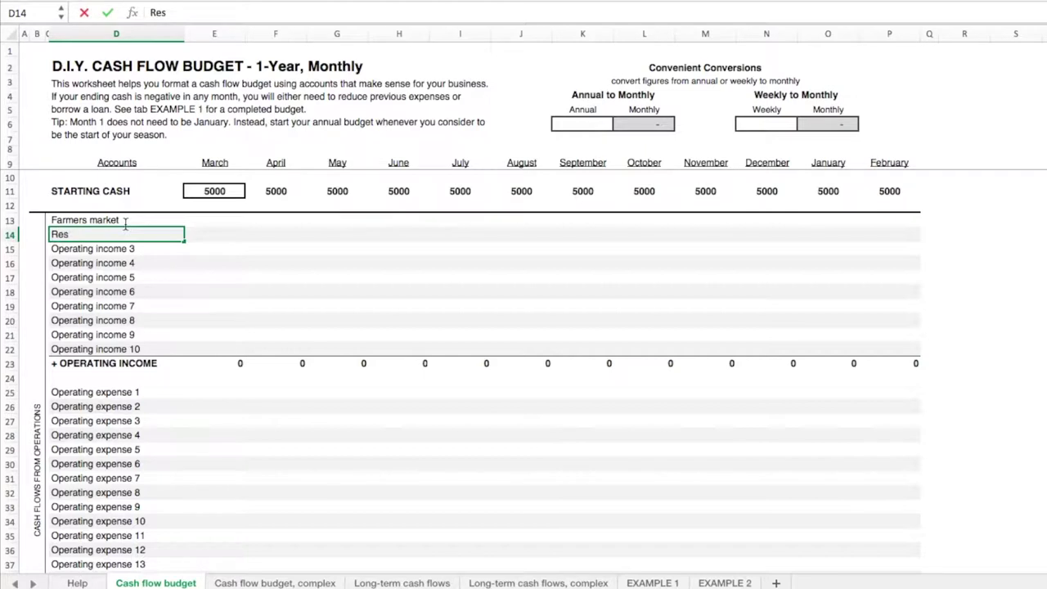
type("taurants")
key("Return")
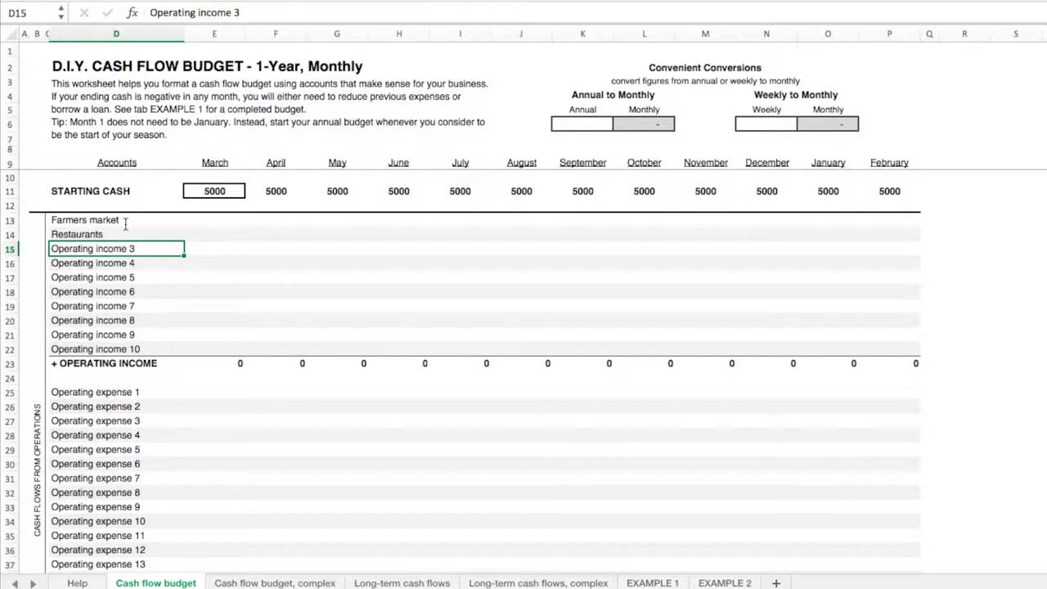
type("Thanksgiv")
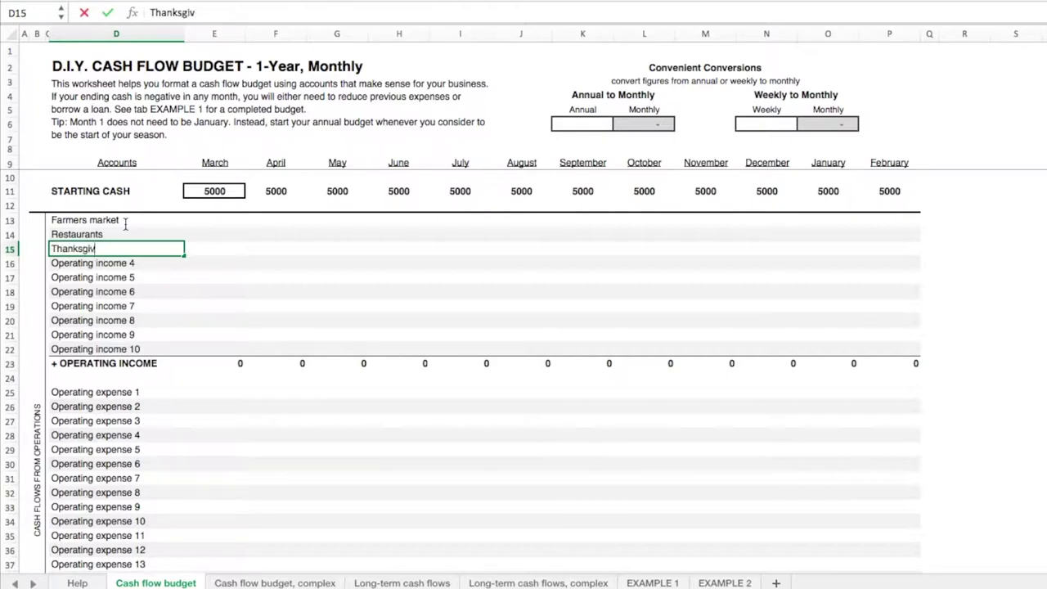
type("ing turkeys")
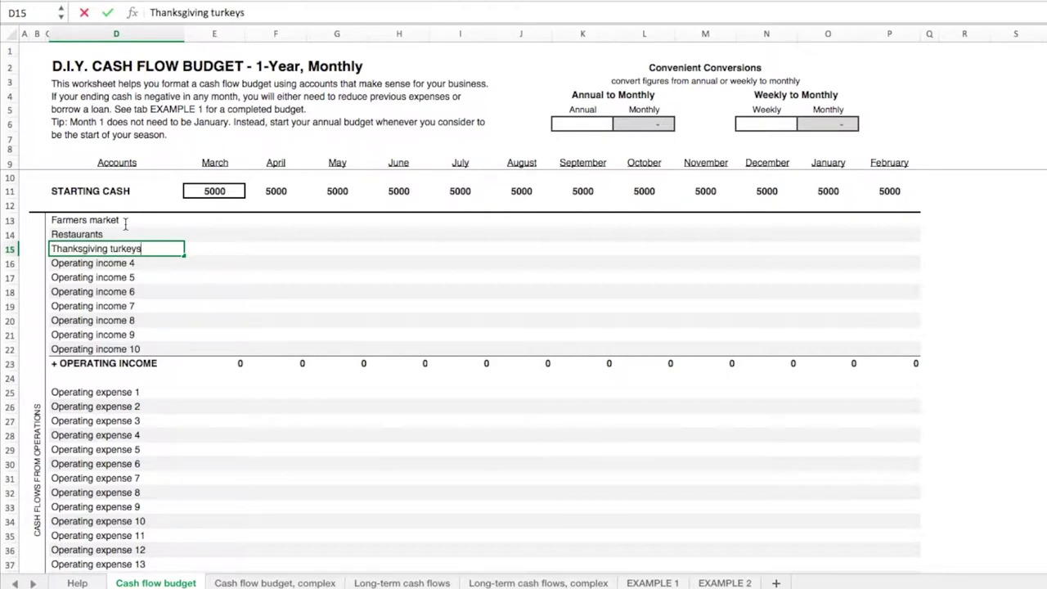
left_click(201, 221)
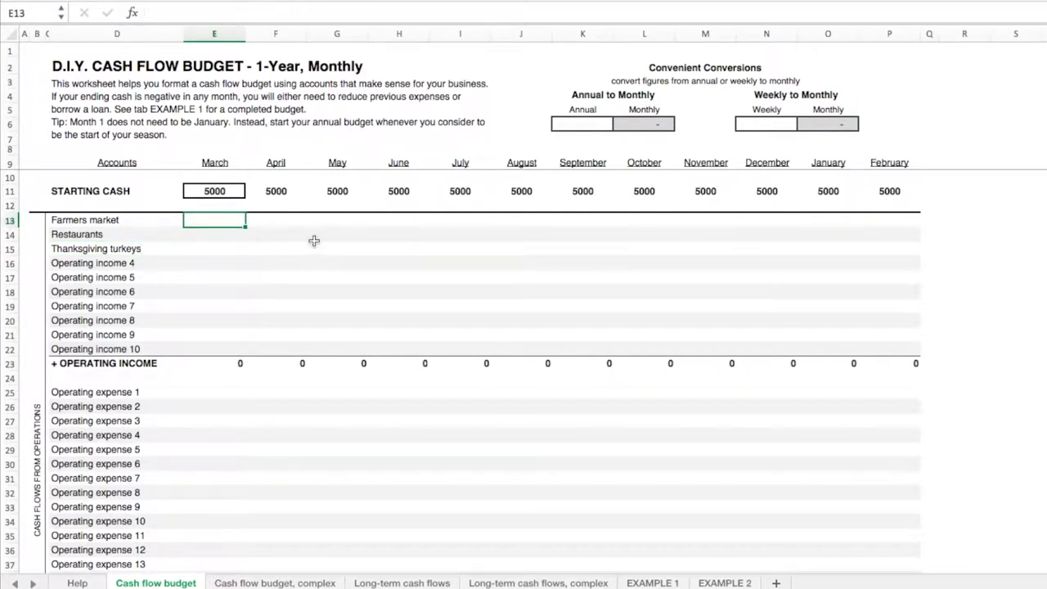
- Enter Farmers market income of 8000 for June and fill it across through October
left_click(388, 222)
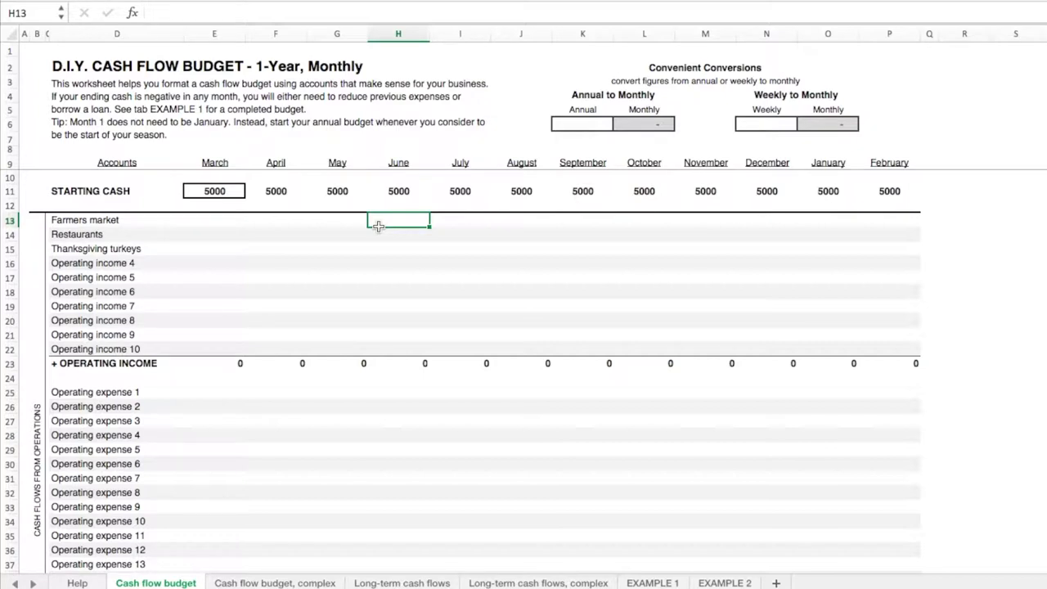
type("8000")
key("Tab")
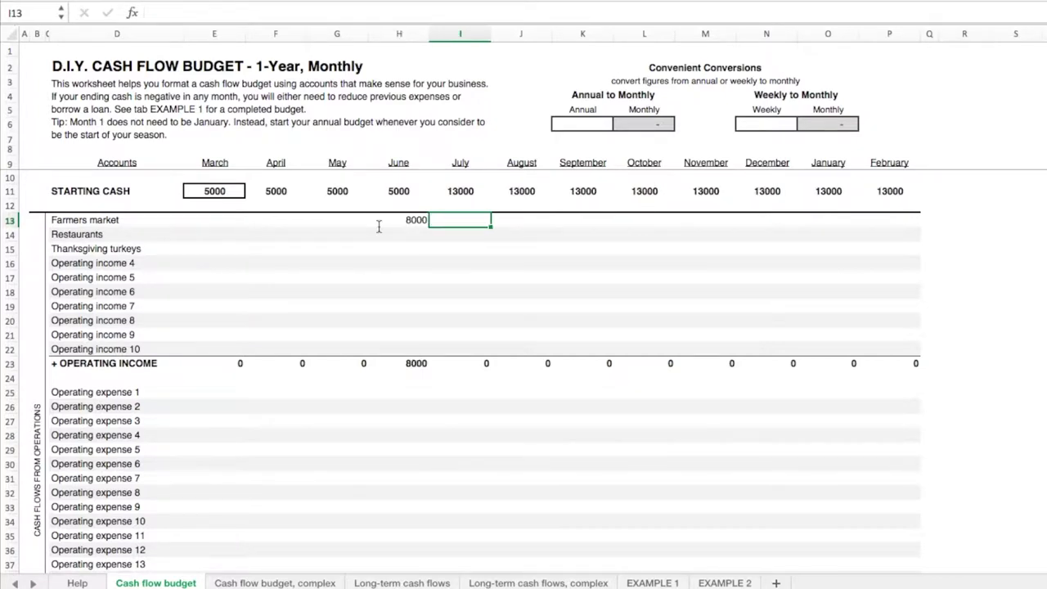
left_click(407, 218)
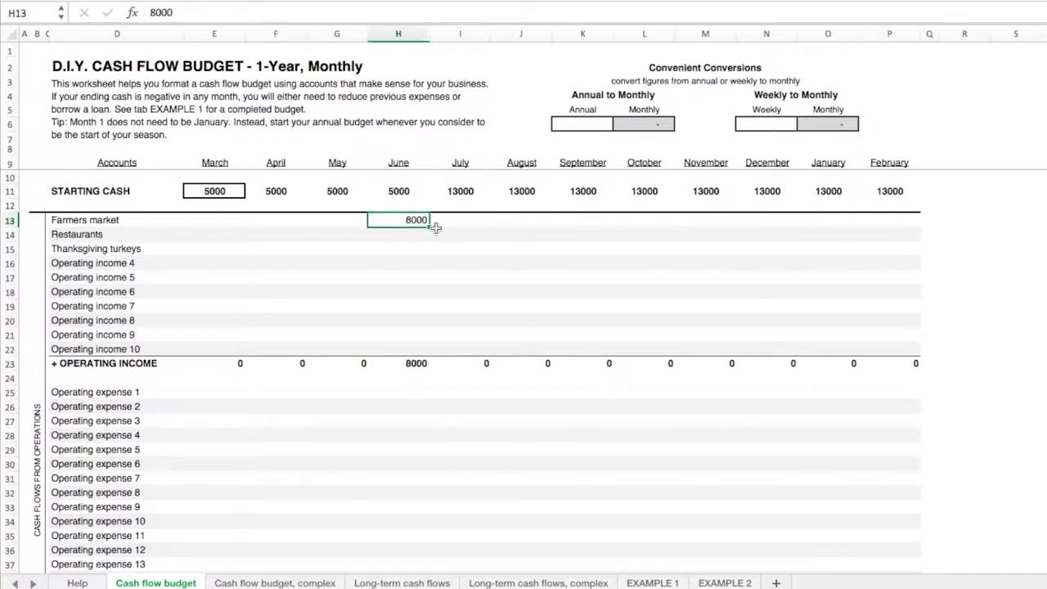
left_click_drag(430, 228, 649, 226)
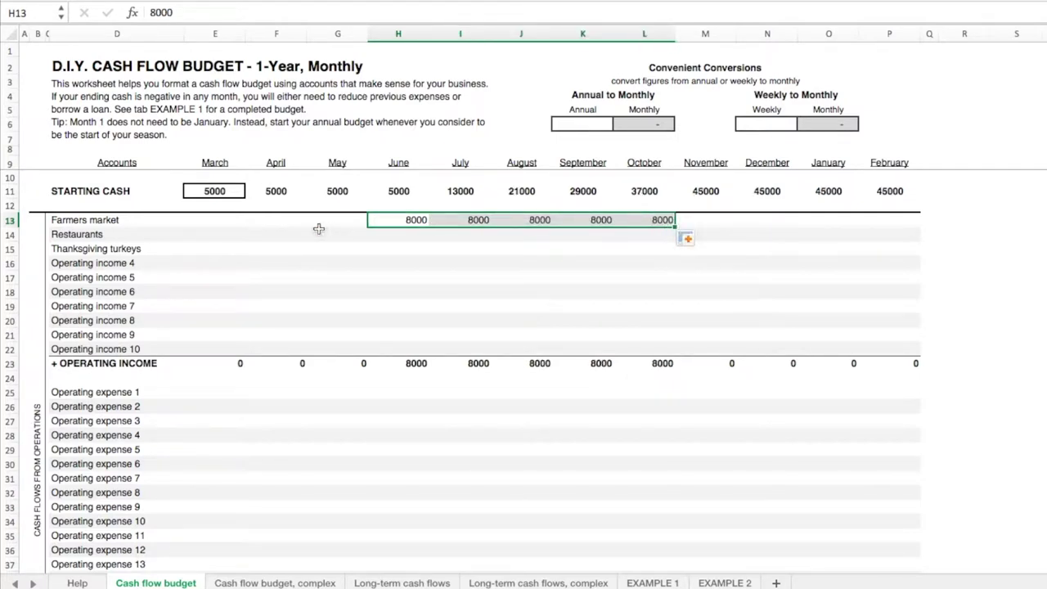
- Enter Restaurants income of 2000 for May and fill it across through January
left_click(398, 235)
left_click(358, 234)
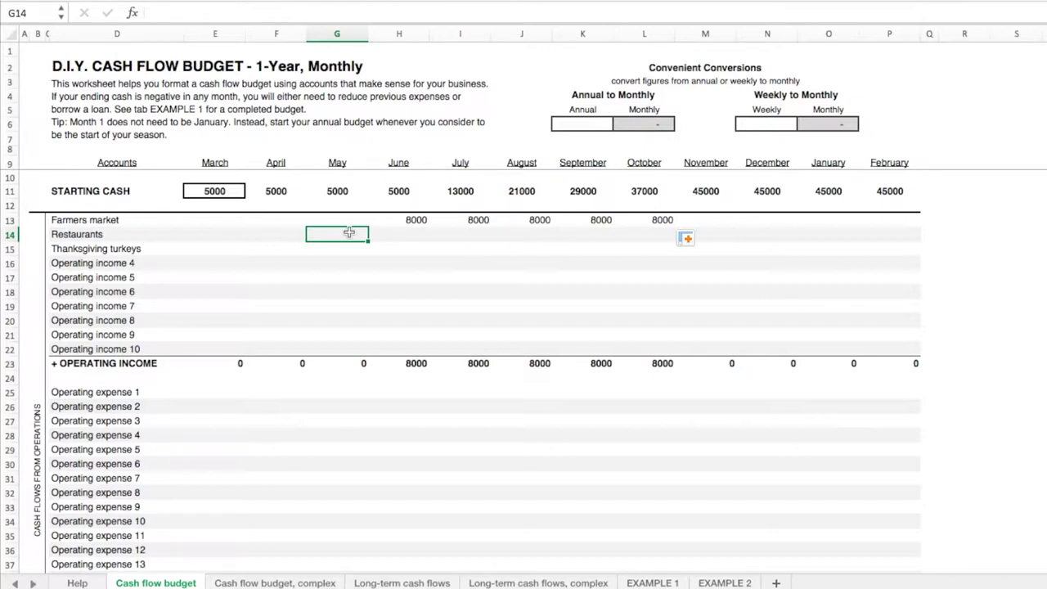
type("2000")
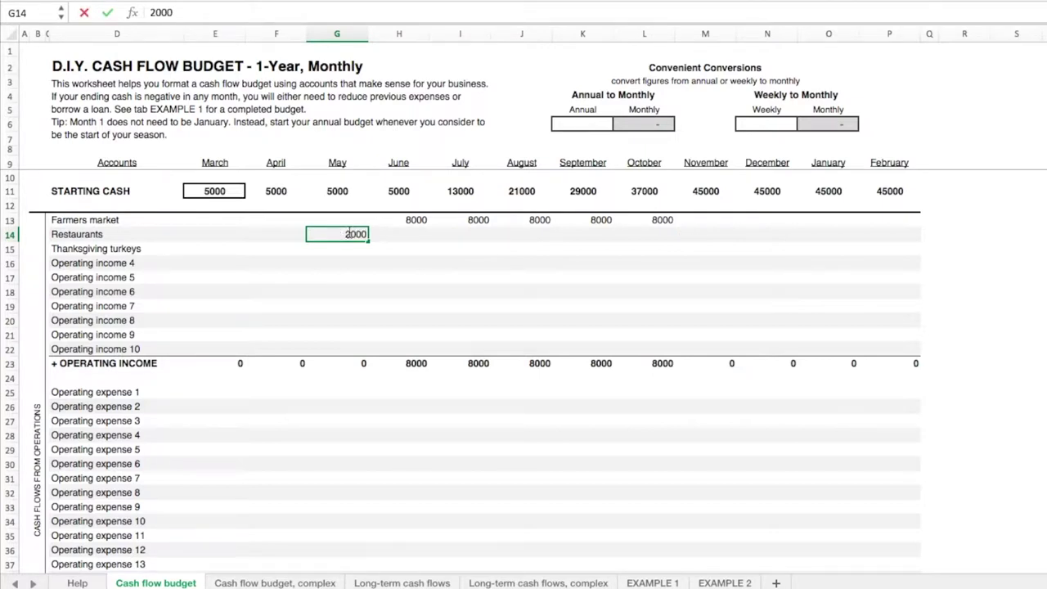
key("Tab")
left_click(363, 236)
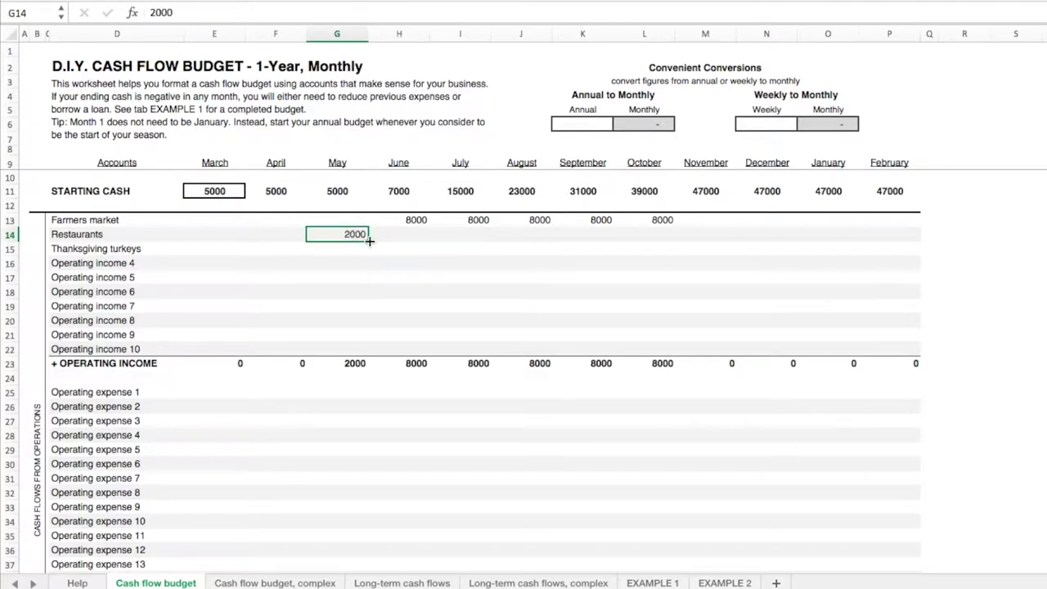
left_click_drag(370, 241, 835, 240)
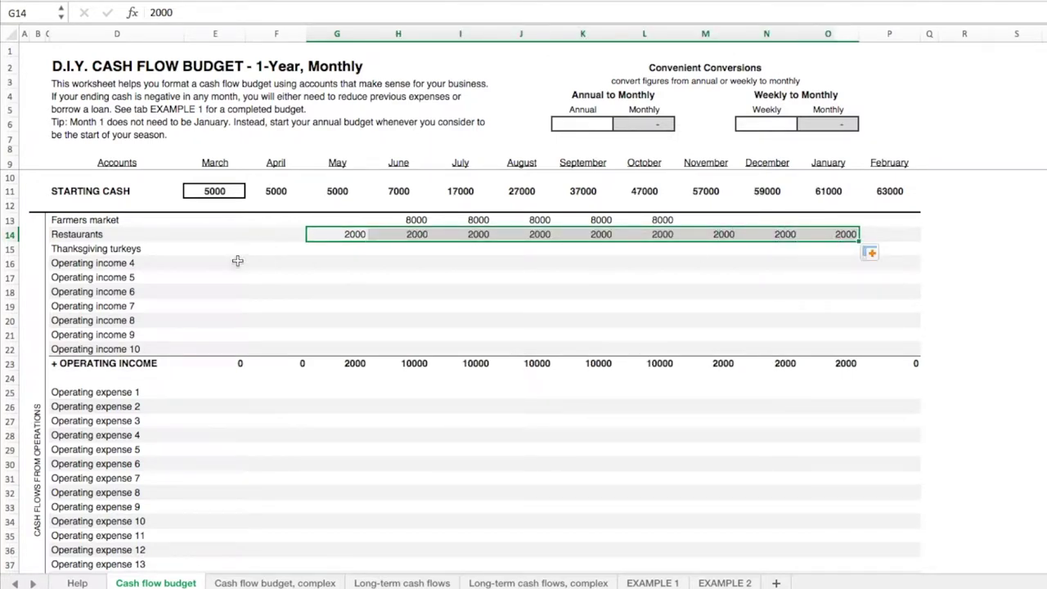
- Enter Thanksgiving turkeys income of 5000 for November
left_click(331, 248)
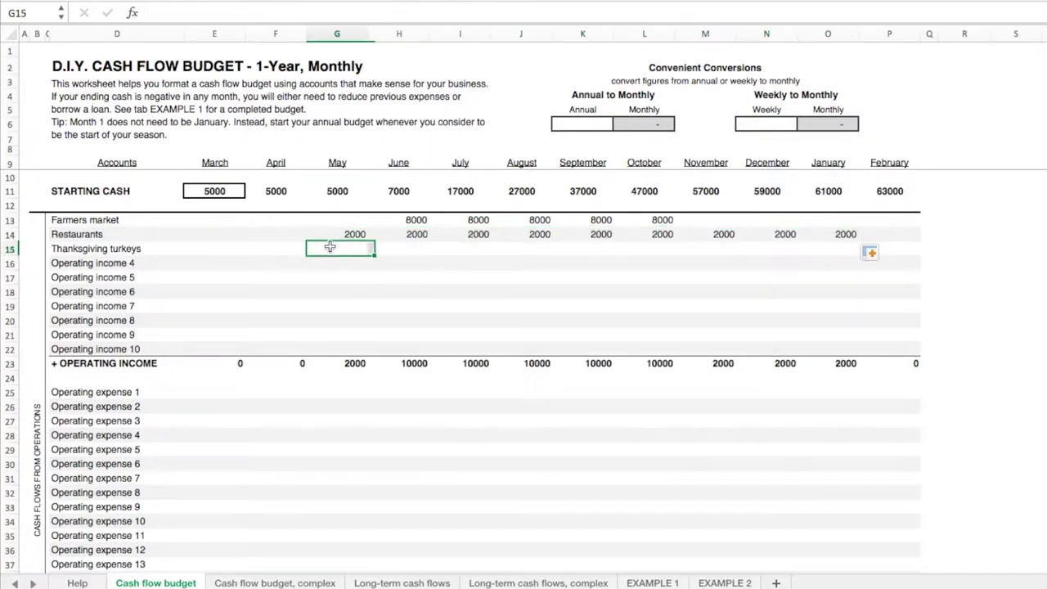
left_click(712, 249)
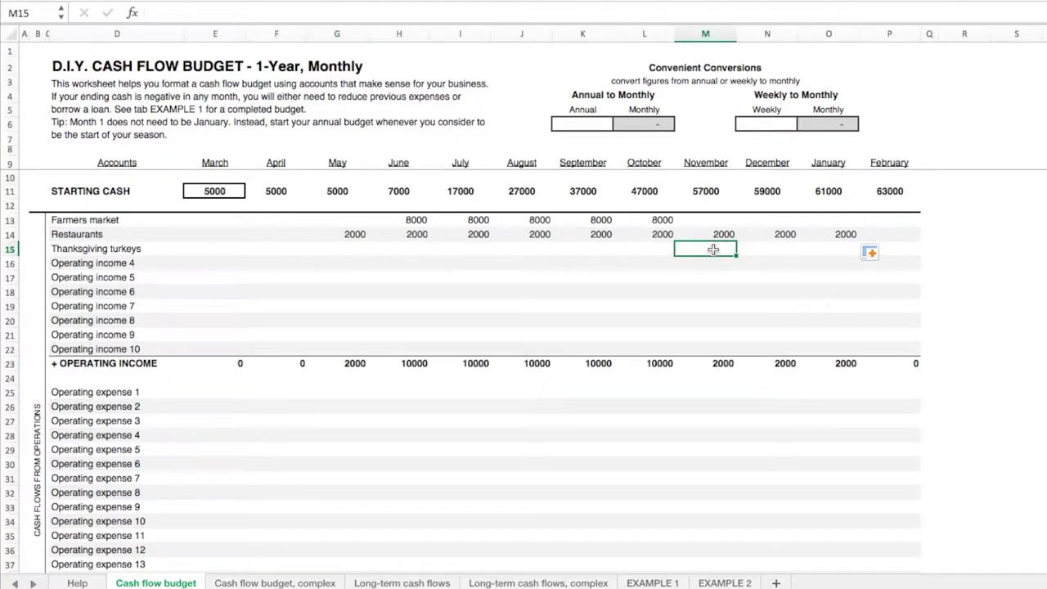
type("5000")
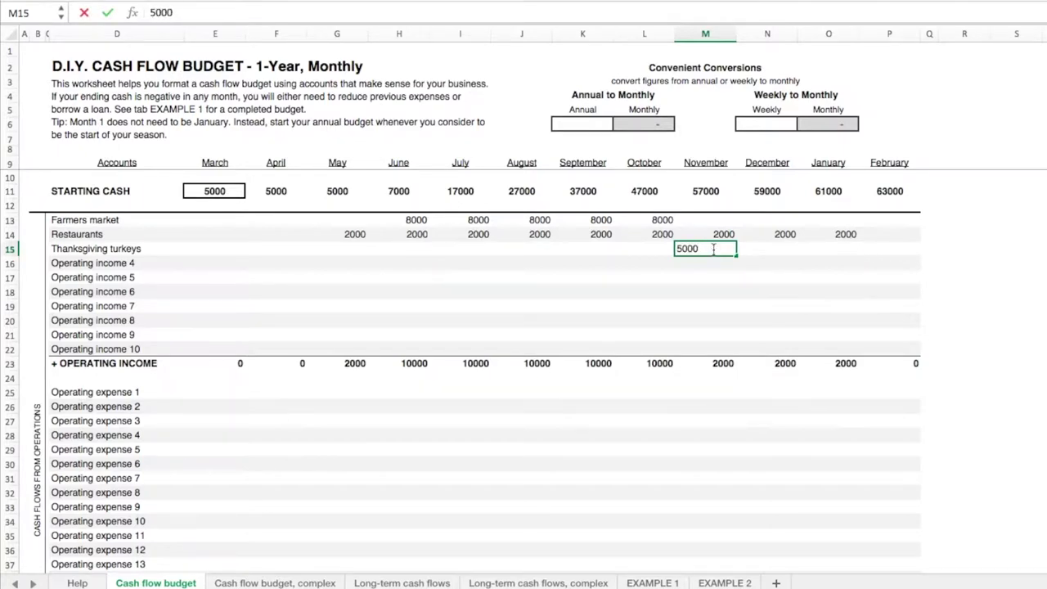
key("Return")
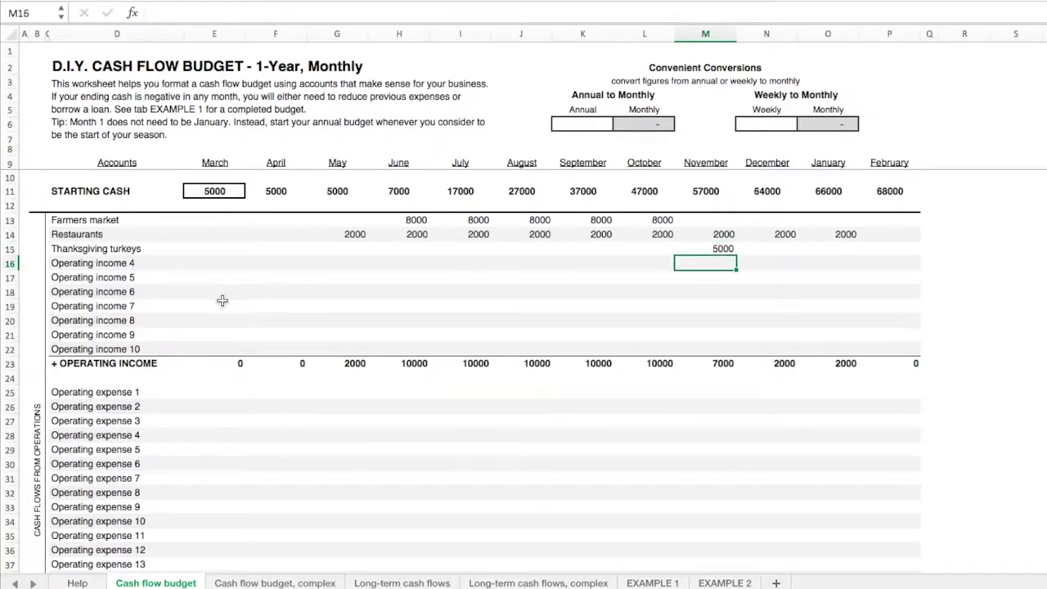
- Rename the account Operating expense 1 as Labor
scroll(221, 301, "down", 5)
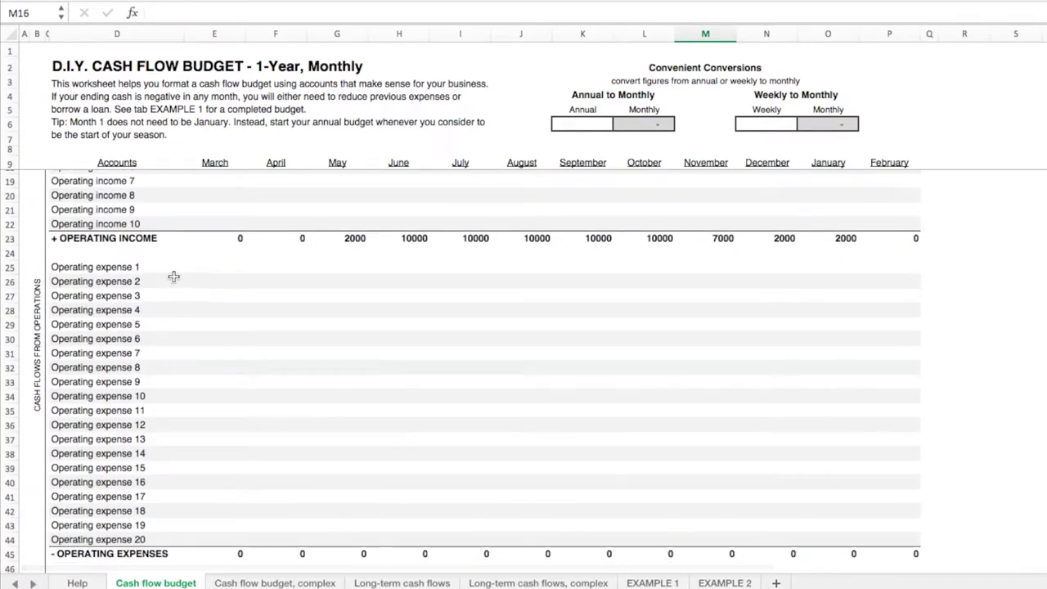
left_click(141, 267)
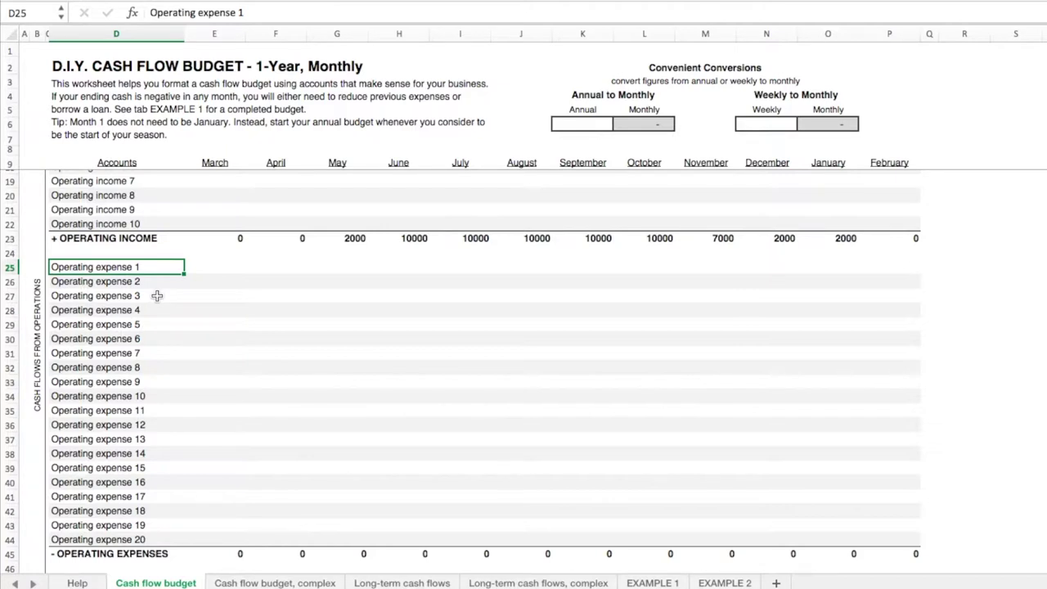
type("Labor")
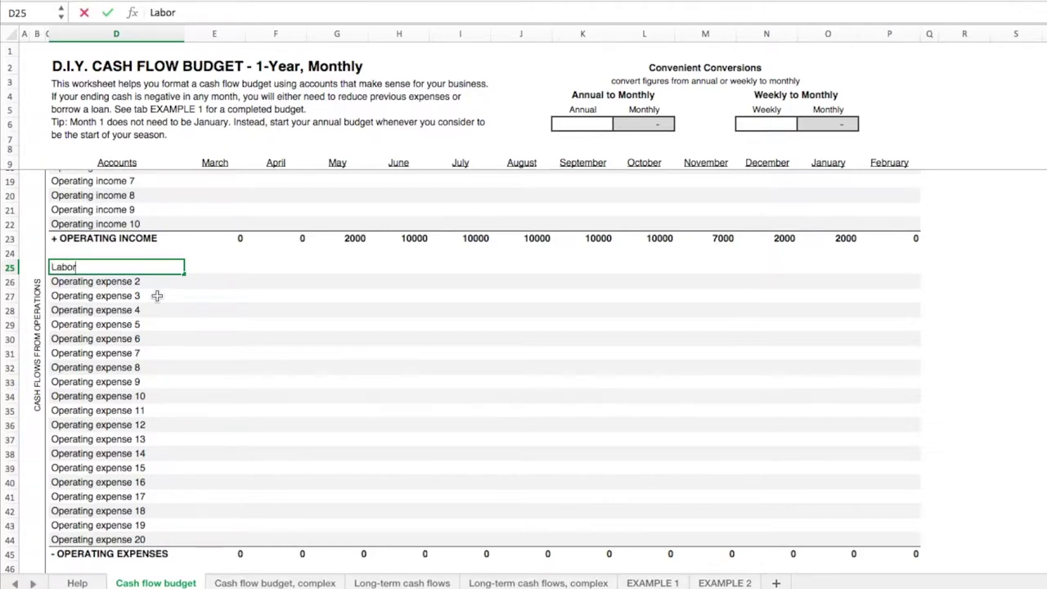
key("Return")
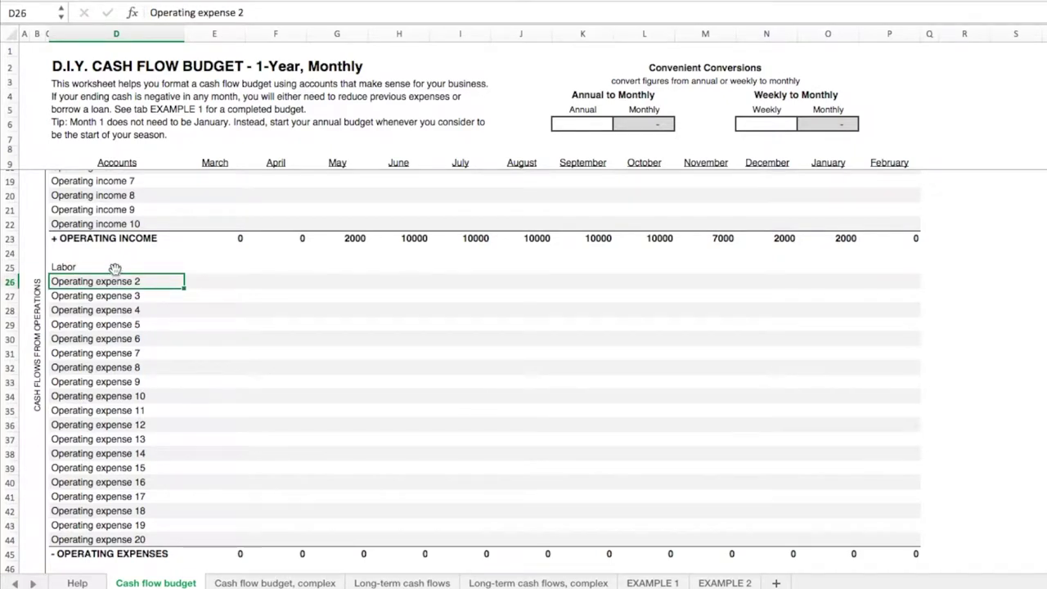
- Rename the accounts Operating expense 2, 3 and 4 as Feed, Processing and Fuel
left_click(115, 268)
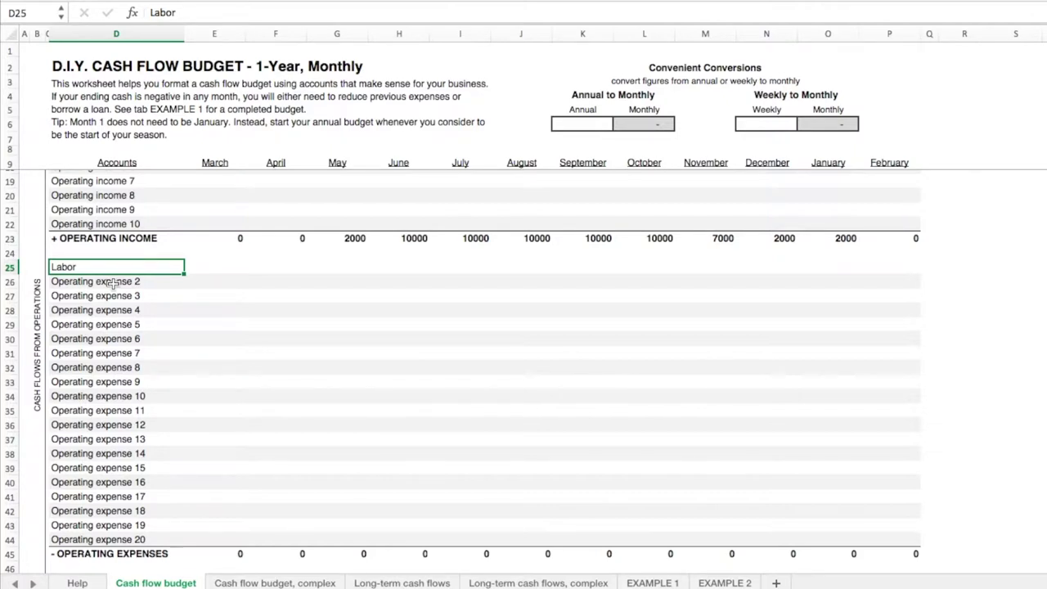
left_click(112, 283)
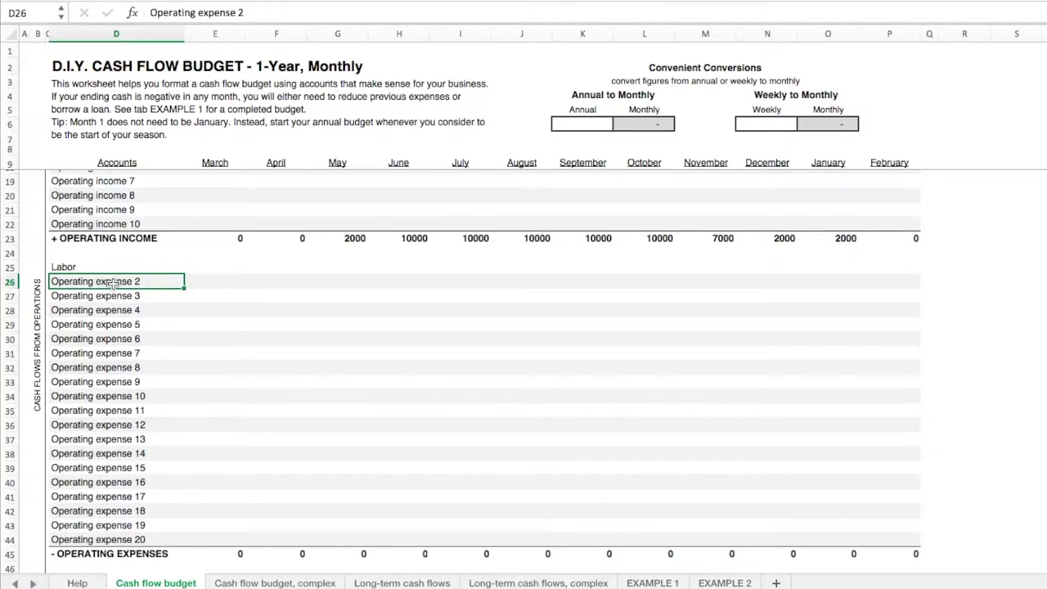
type("Feed")
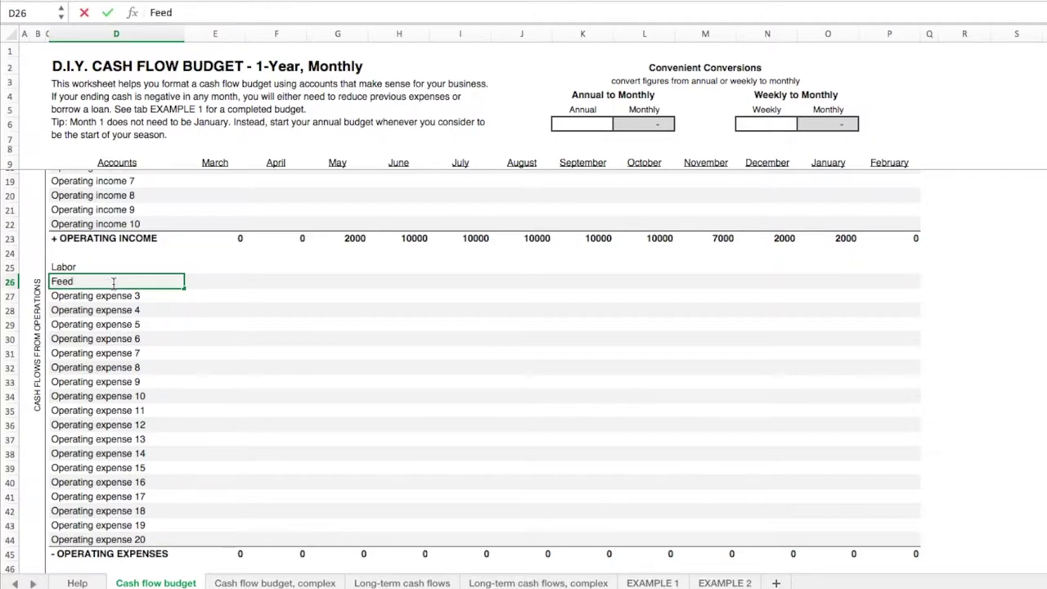
key("Return")
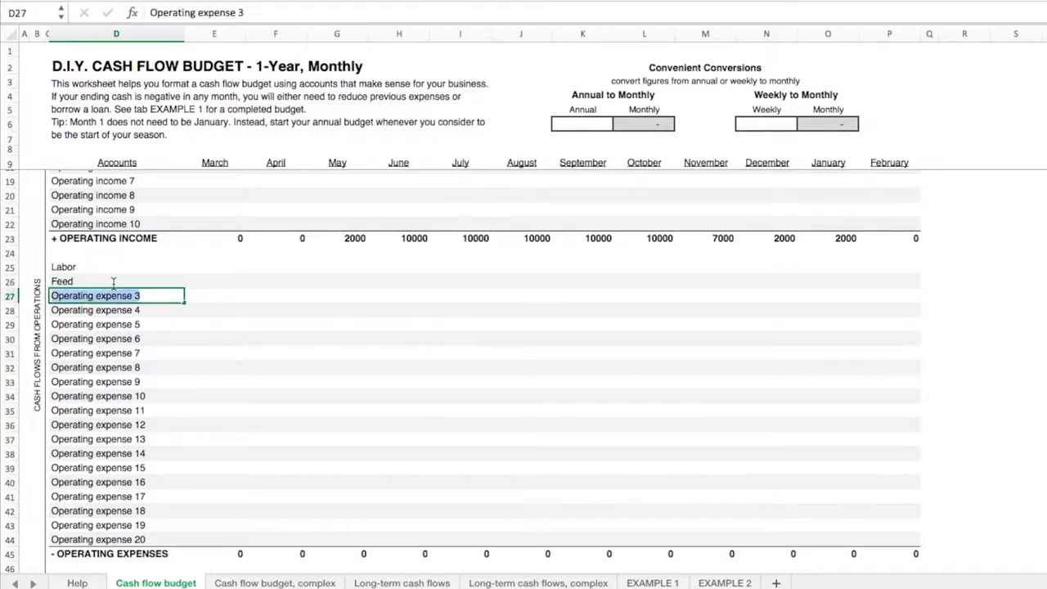
type("Processing")
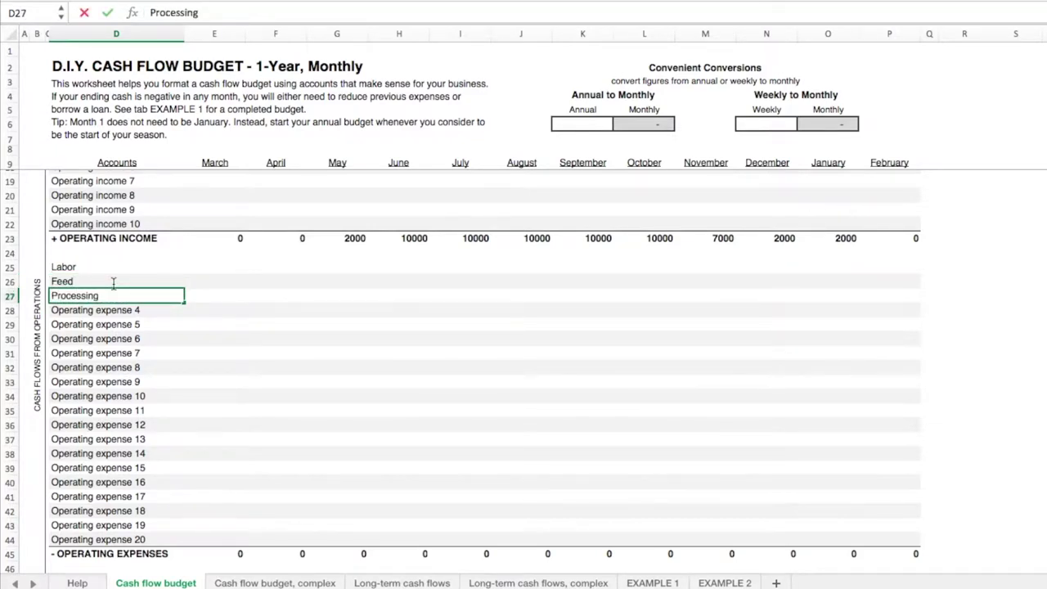
key("Return")
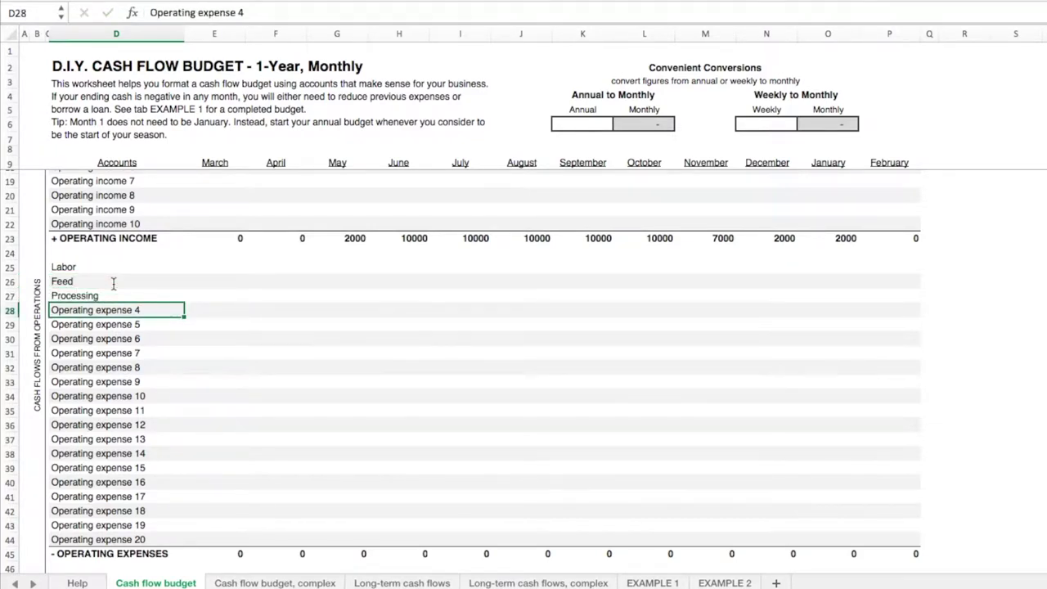
type("Fuel")
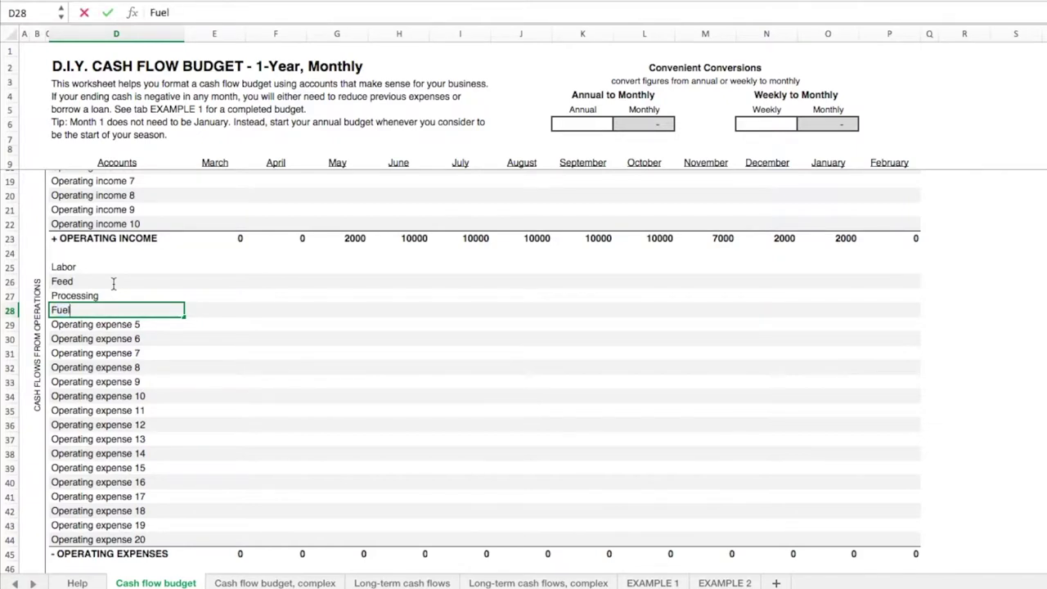
key("Return")
- Rename the accounts Operating expense 5, 6 and 7 as Supplies, Land lease and Utilities
type("Su")
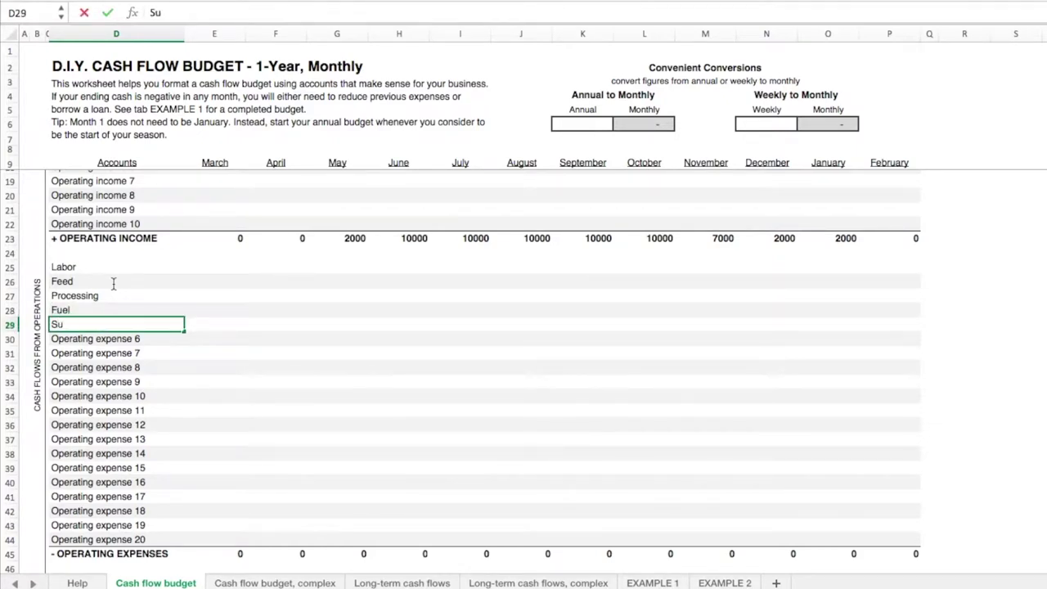
type("pplies")
key("Return")
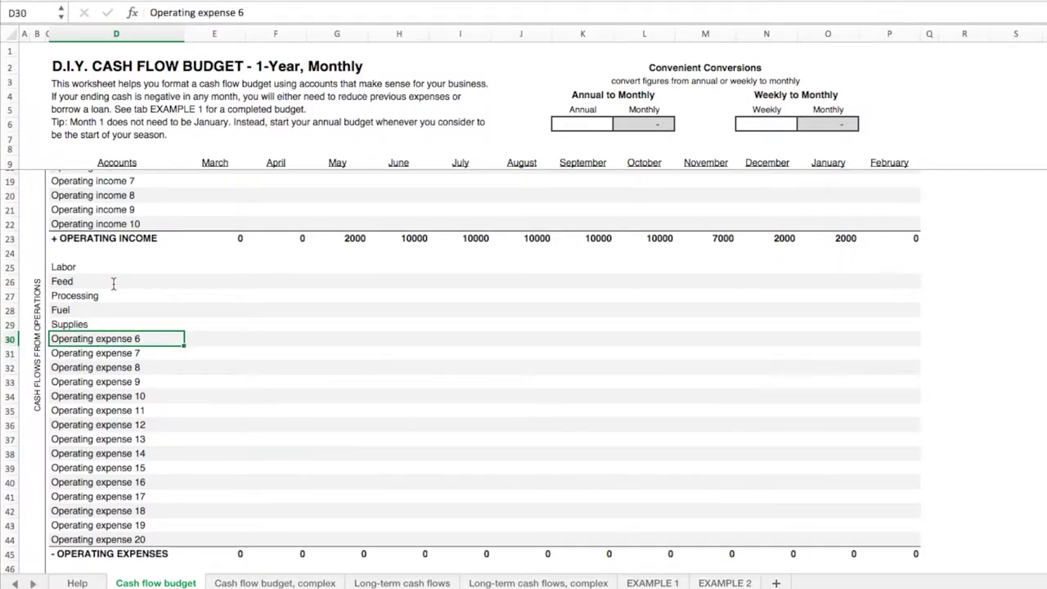
type("Land lease")
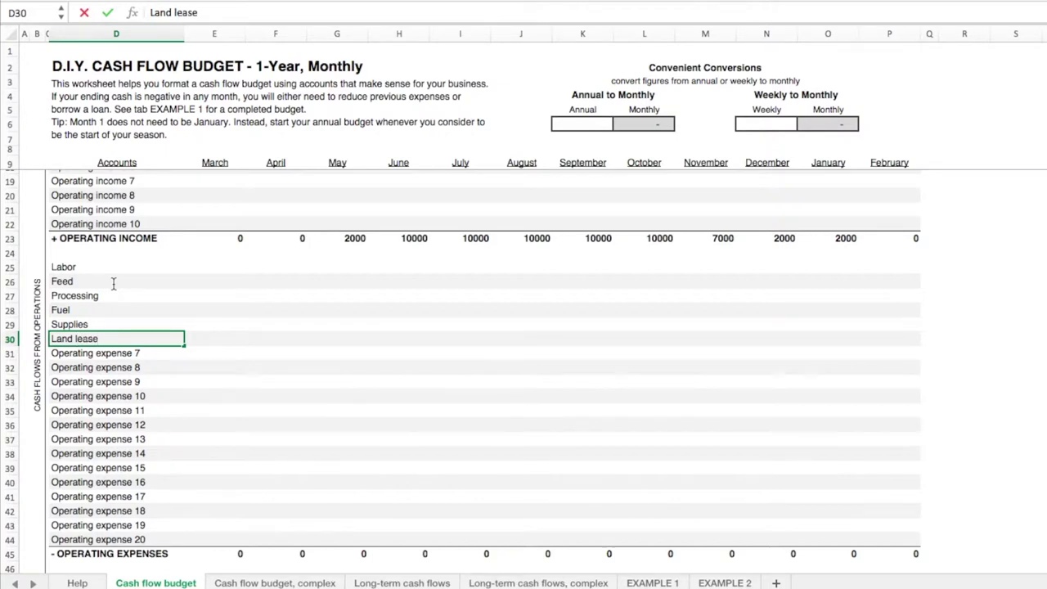
key("Return")
type("Utilities")
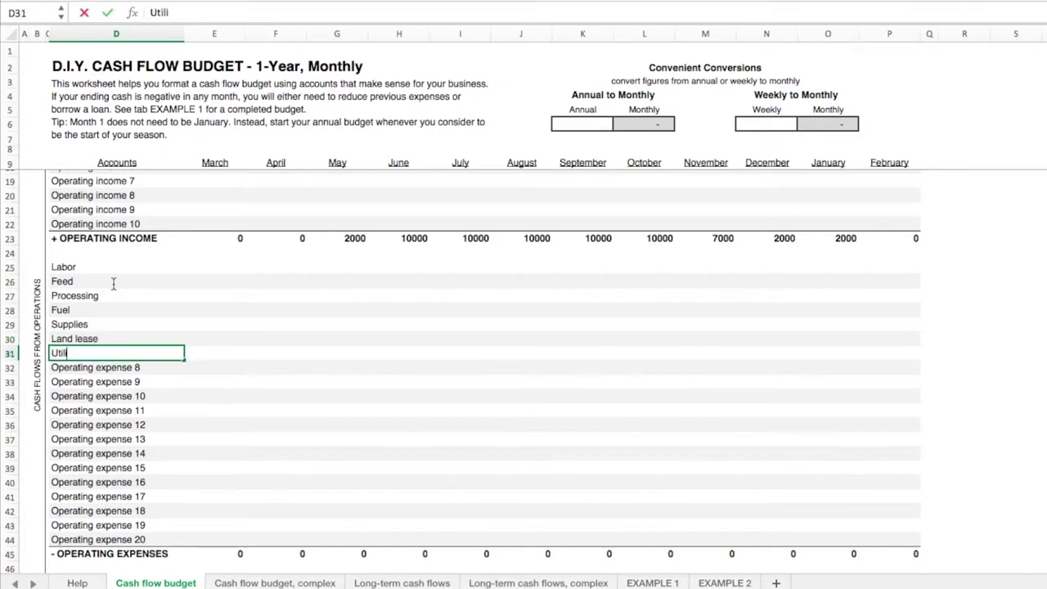
- Enter a Labor expense of 2000 for March and fill it across through February
left_click(214, 268)
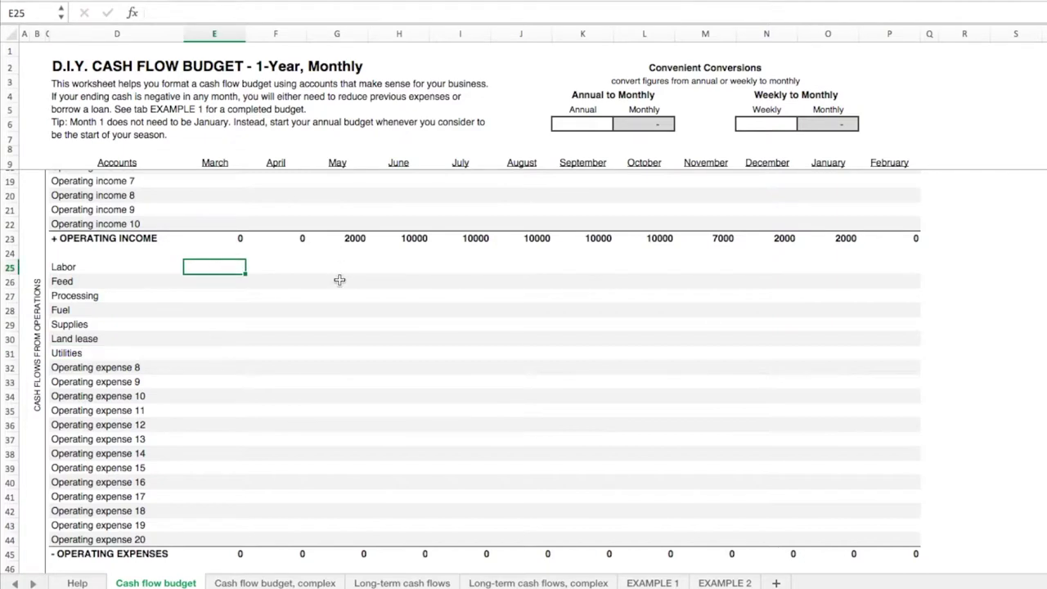
scroll(376, 278, "down", 1)
type("3")
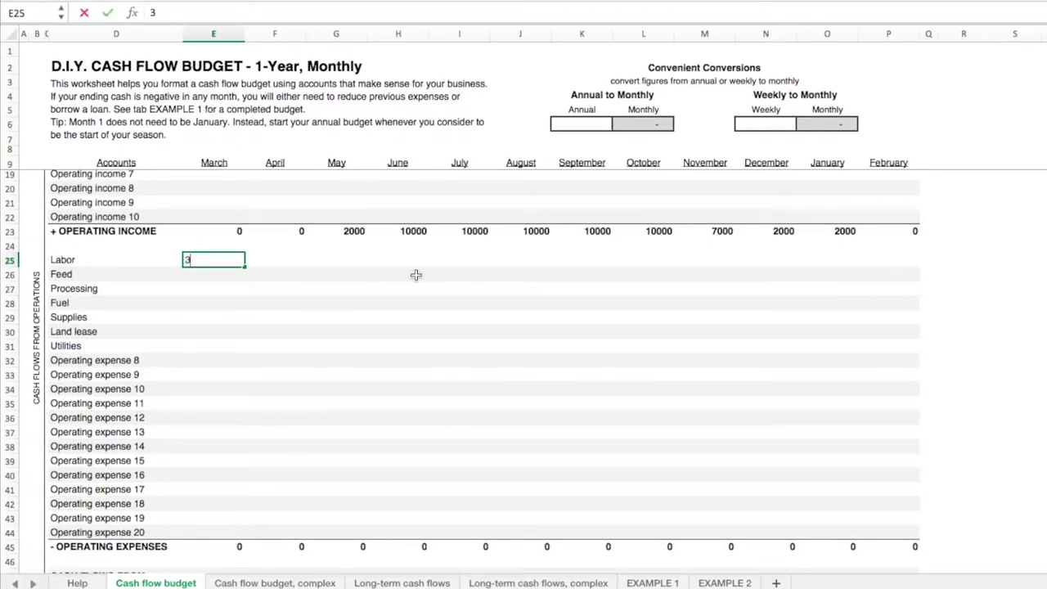
type("00")
key("BackSpace")
key("BackSpace")
key("BackSpace")
type("2000")
key("Return")
left_click(221, 261)
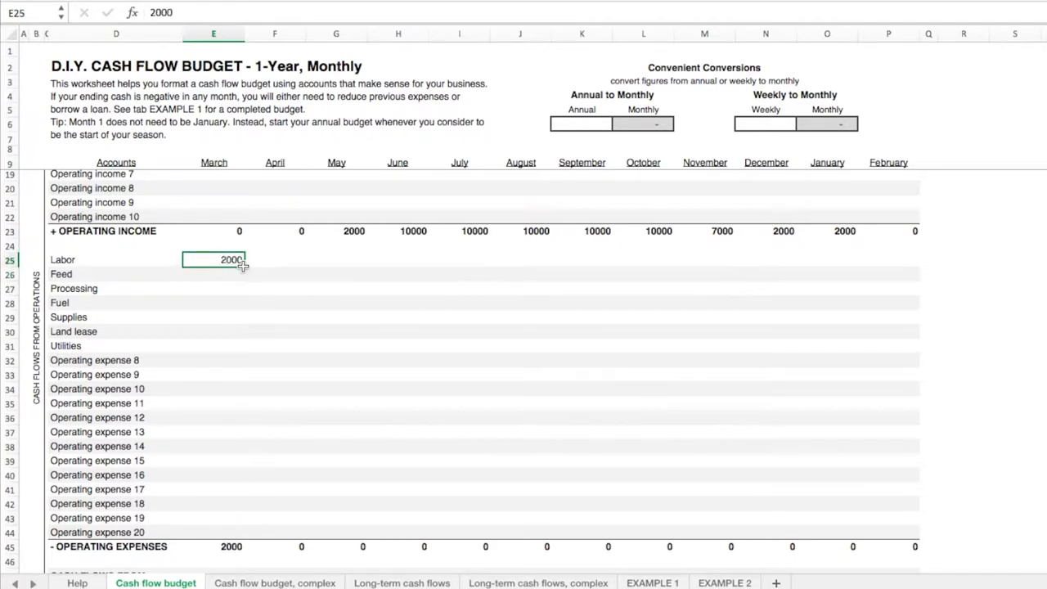
left_click_drag(244, 265, 894, 280)
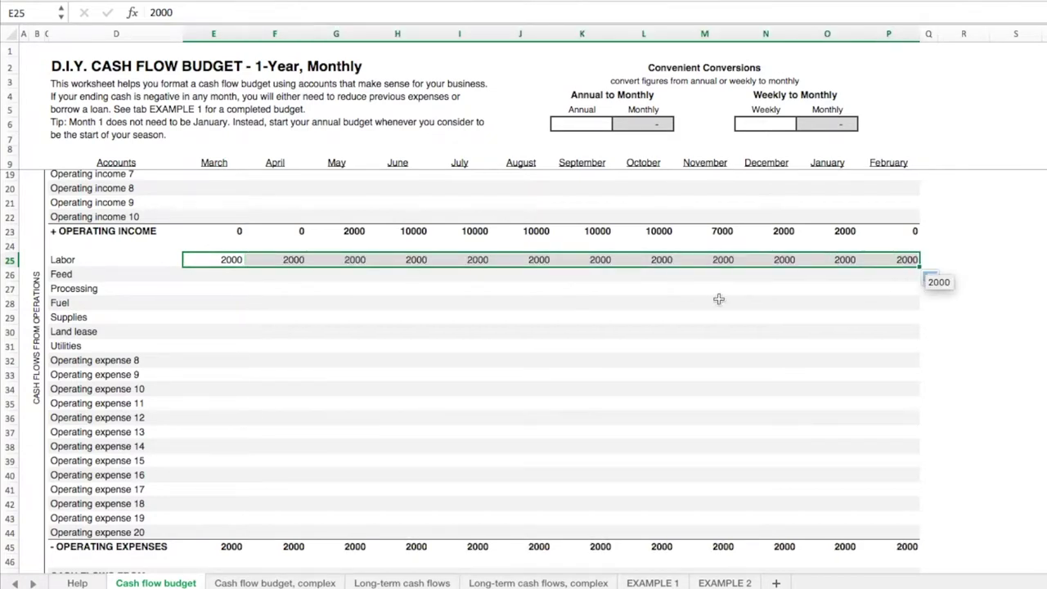
- Enter a Feed expense of 1000 for April and fill it across through September
left_click(204, 276)
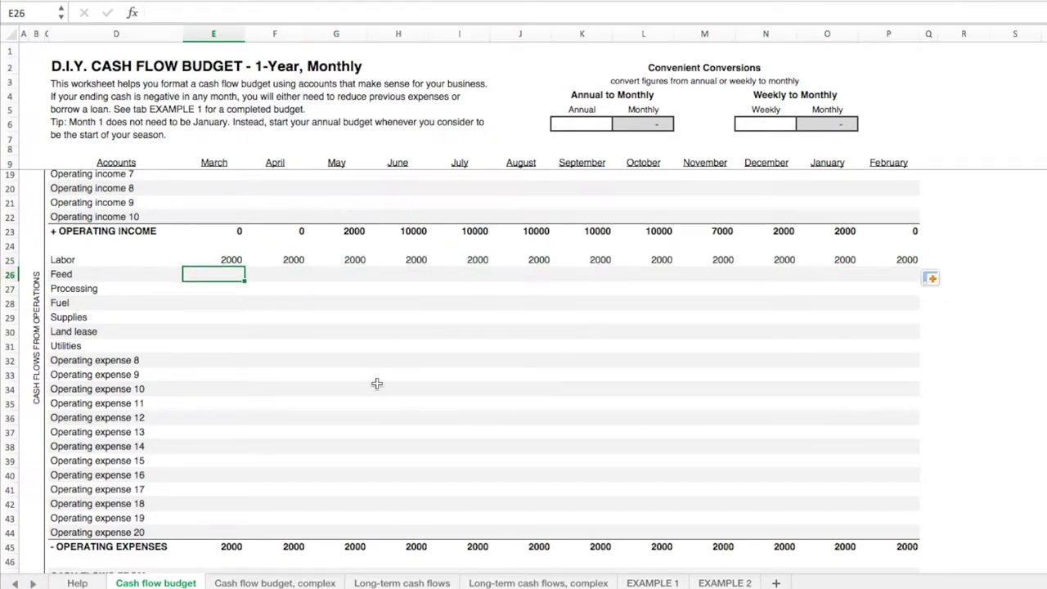
left_click(296, 280)
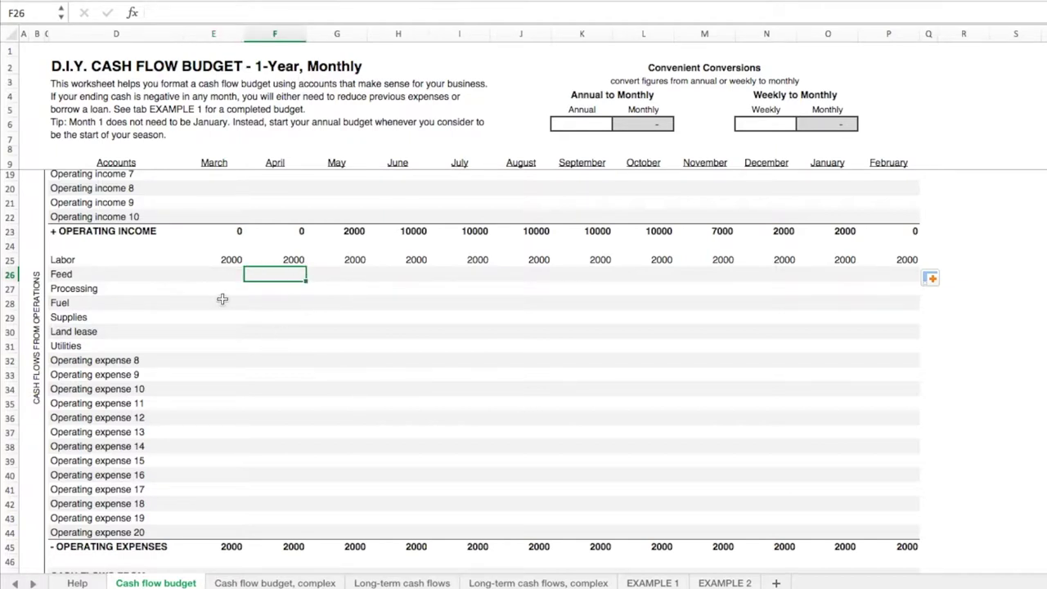
type("1000")
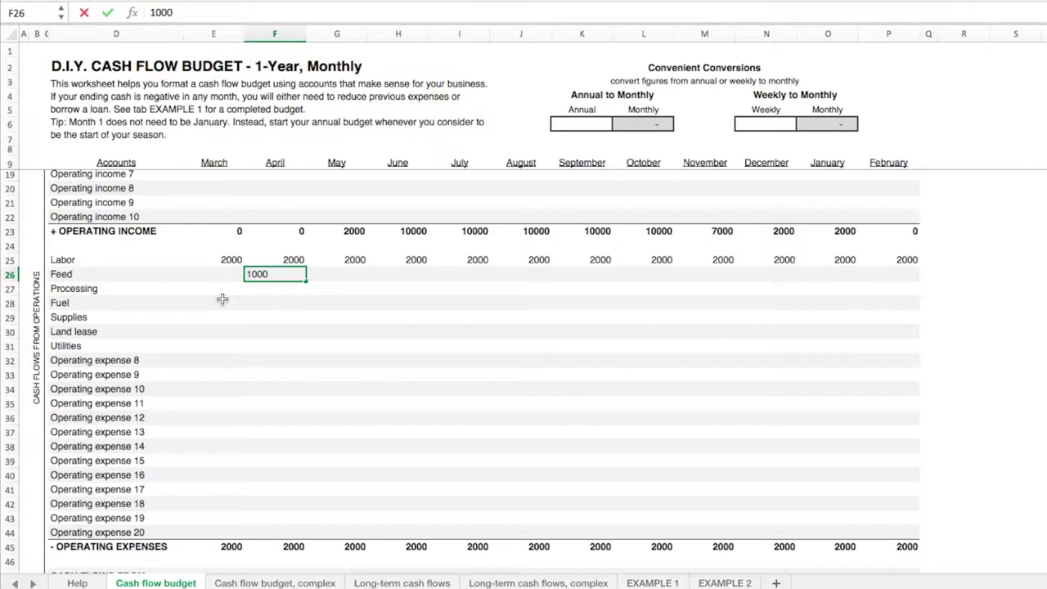
key("Tab")
left_click(280, 278)
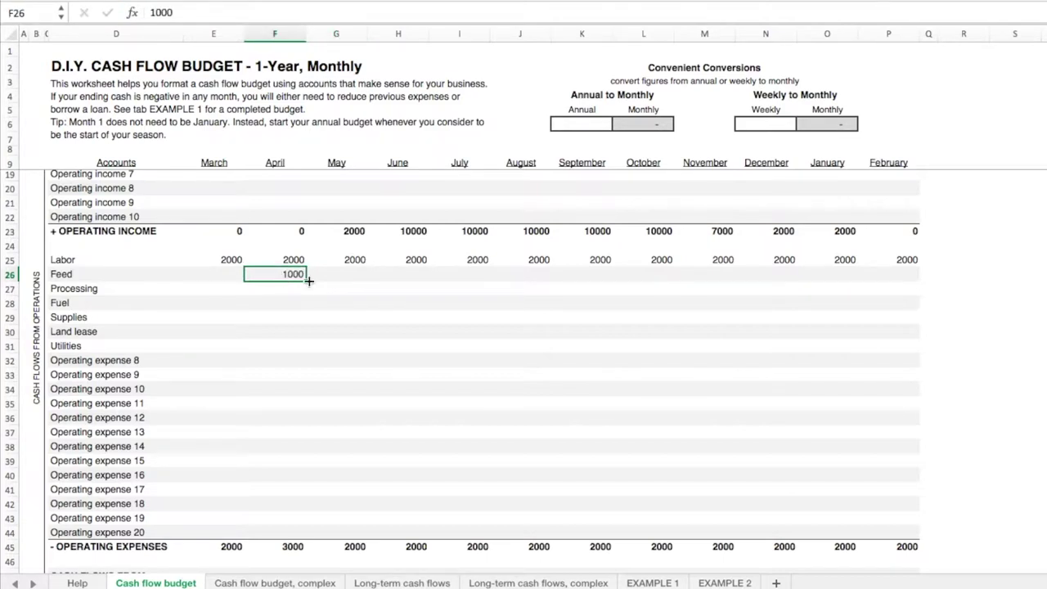
left_click_drag(307, 281, 606, 278)
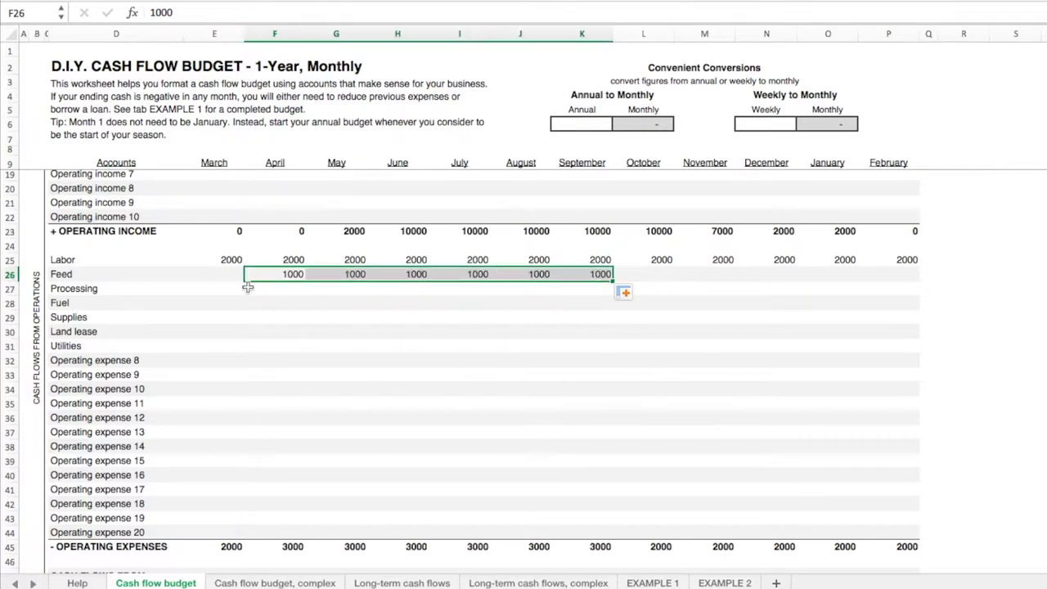
- Enter a Processing expense of 2000 for May and fill it across through September
left_click(273, 295)
left_click(330, 292)
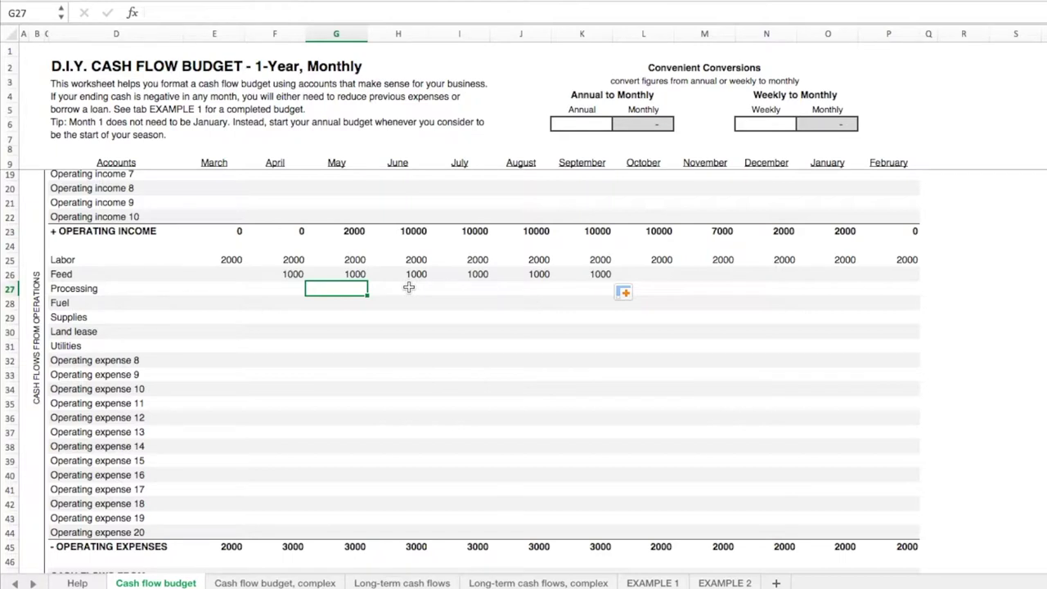
type("2")
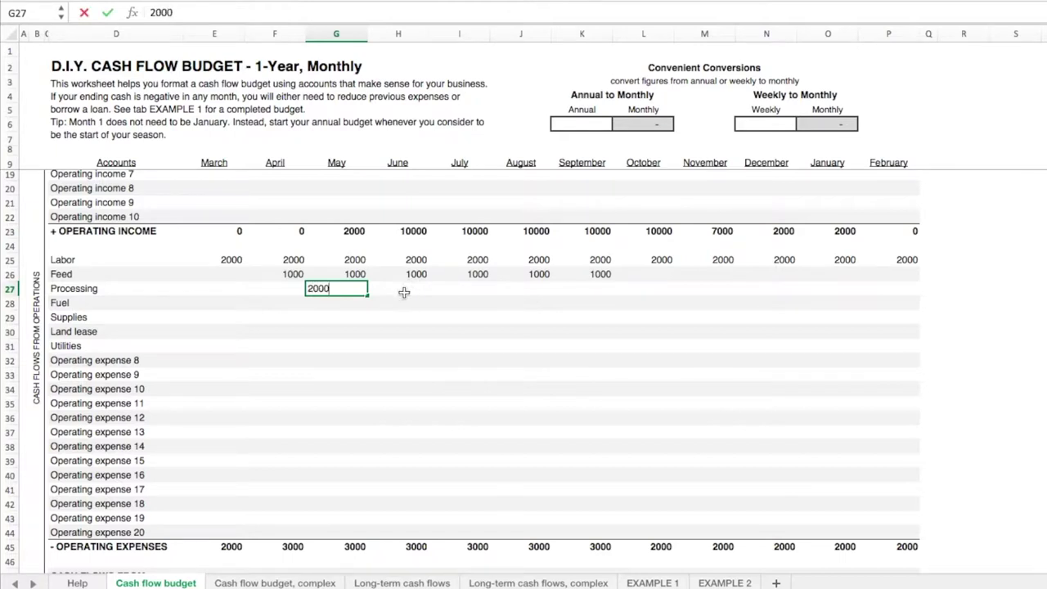
type("000")
left_click(376, 292)
left_click(363, 292)
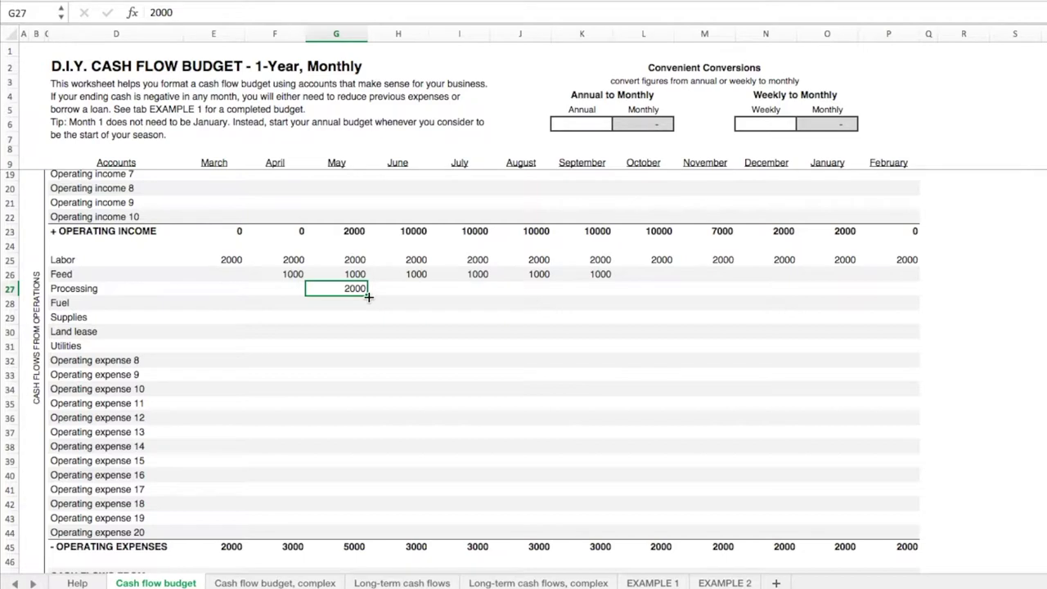
left_click_drag(368, 297, 594, 282)
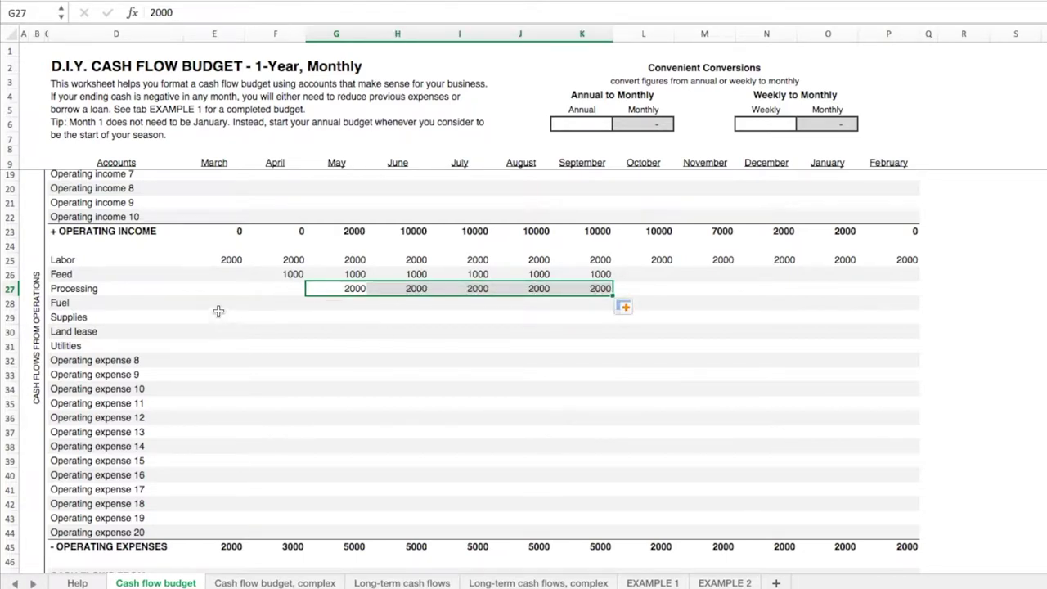
- Enter a Fuel expense of 200 for March and fill it across through February
left_click(262, 306)
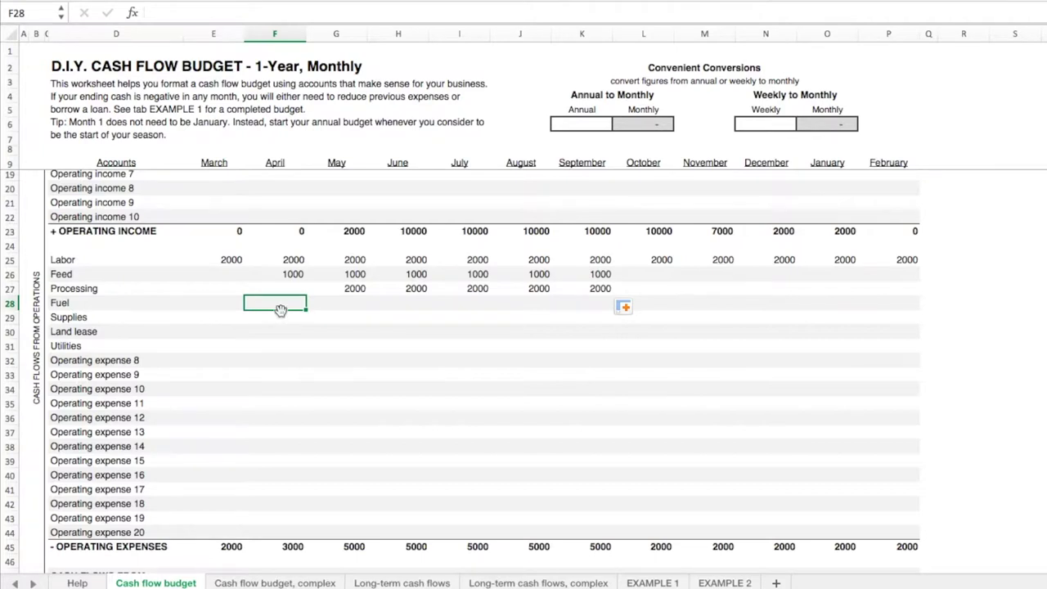
key("Left")
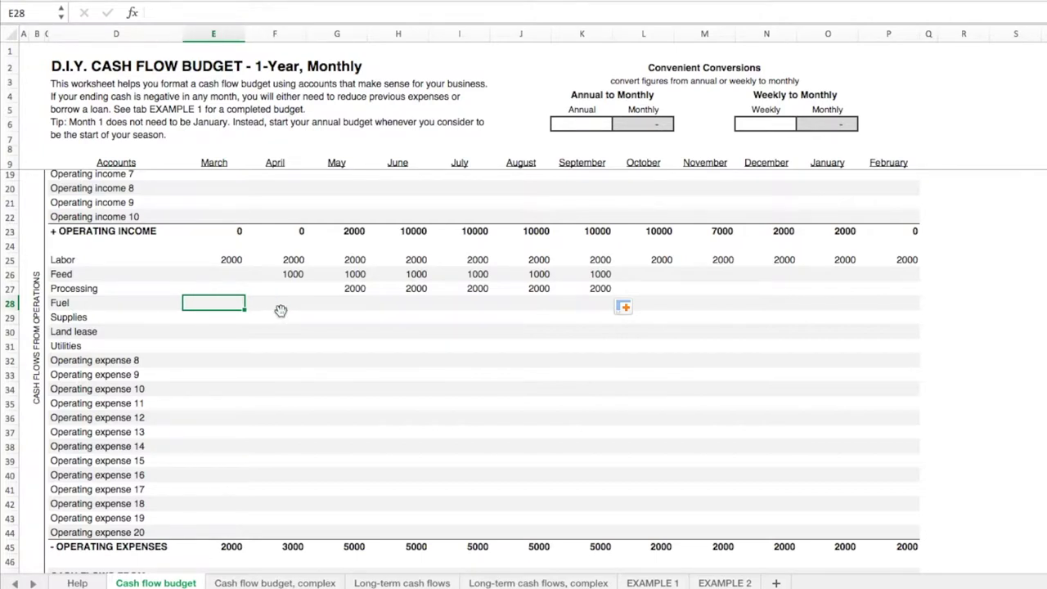
type("4")
type("20")
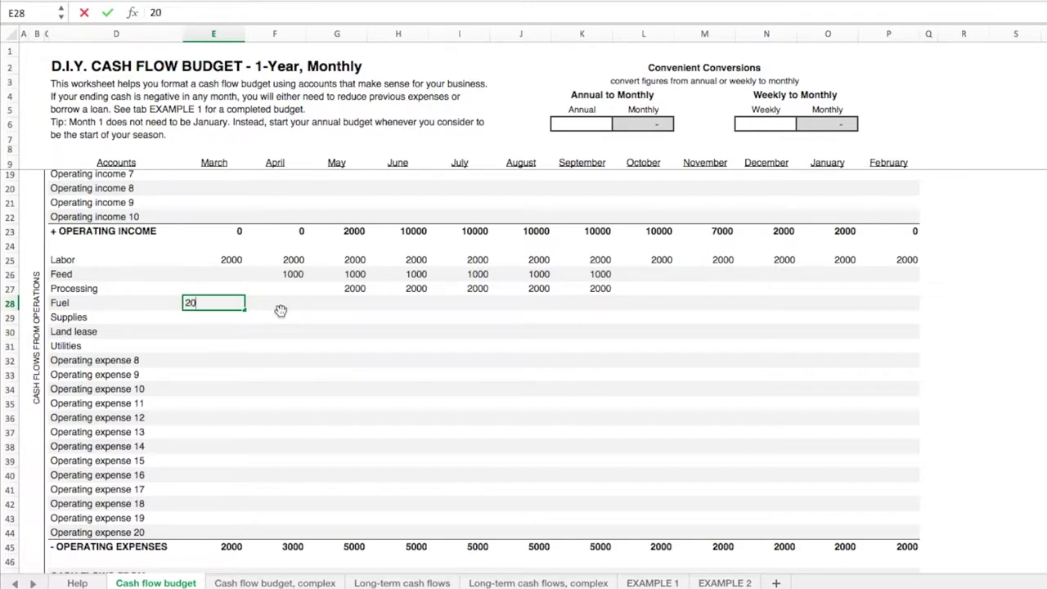
type("0")
left_click(281, 310)
left_click(234, 303)
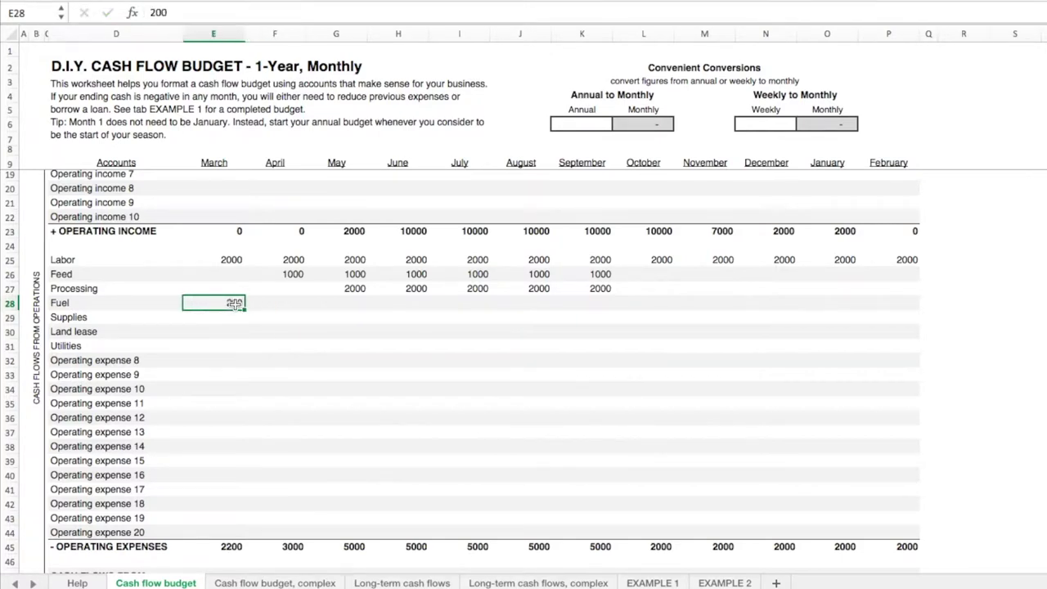
left_click_drag(249, 306, 908, 302)
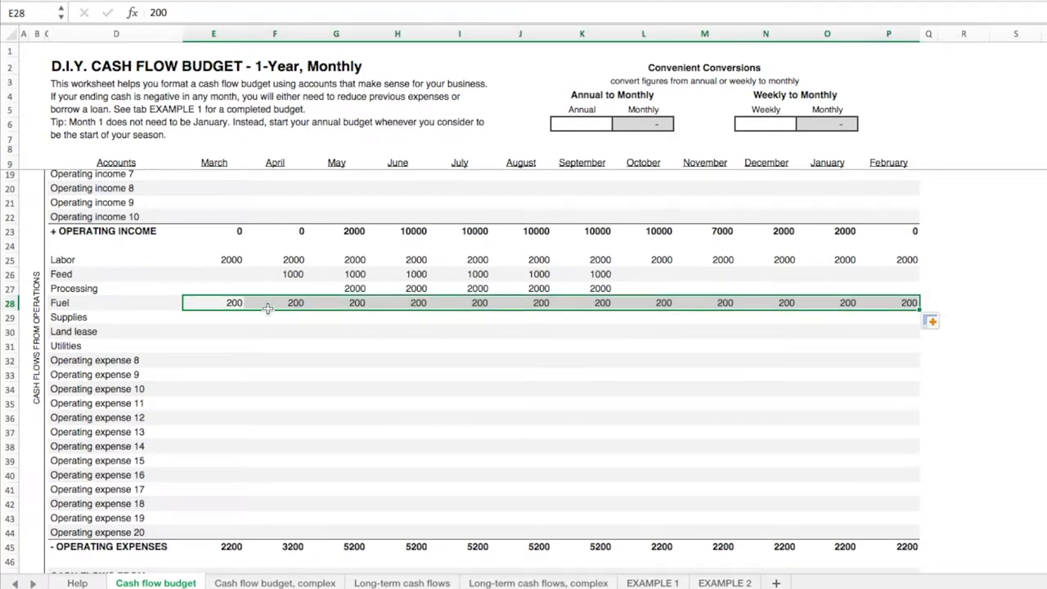
- Enter Supplies expenses of 1000 for March and 500 for April
left_click(222, 319)
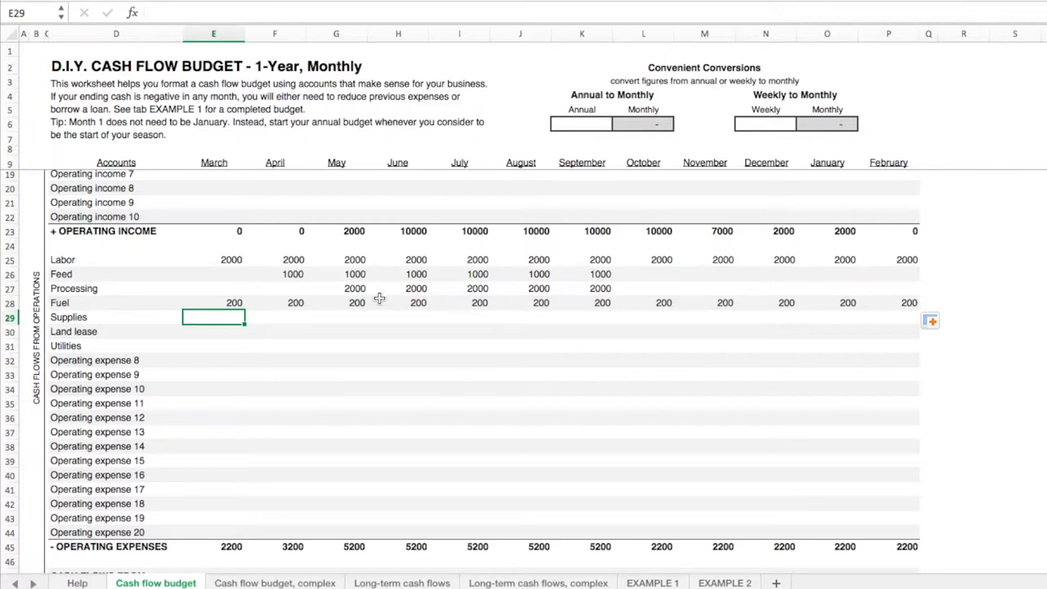
type("1000")
key("Tab")
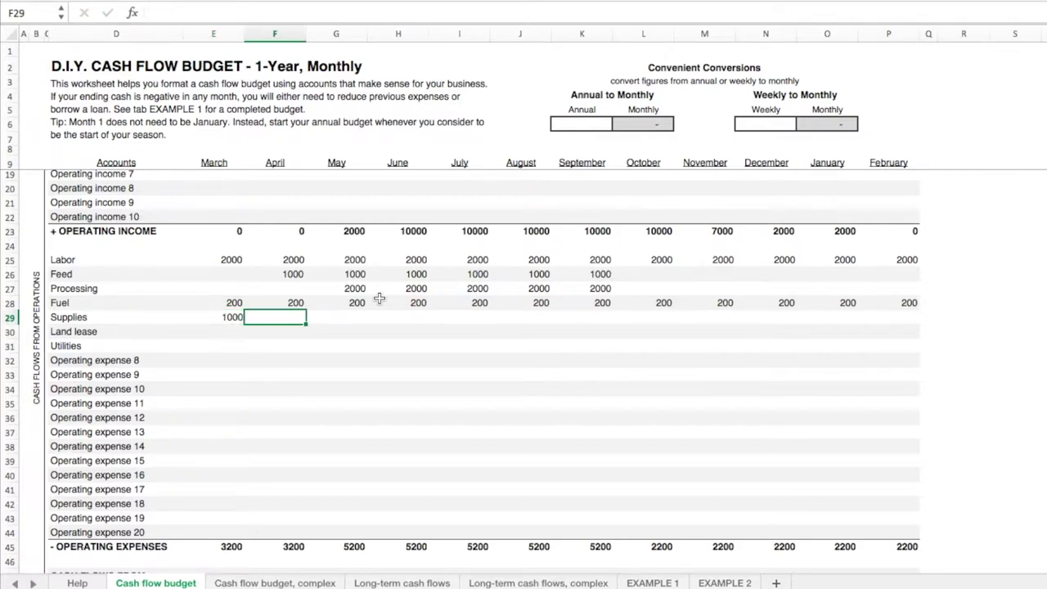
type("500")
key("Tab")
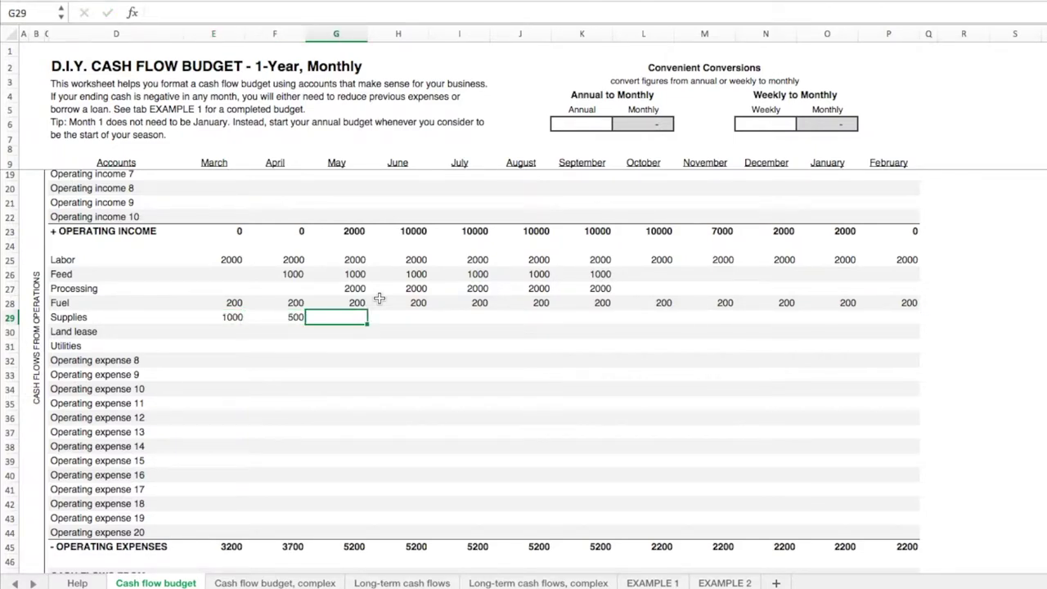
- Enter a Supplies expense of 100 for May and fill it across through February
type("100")
key("Tab")
left_click(360, 319)
left_click_drag(367, 322, 915, 321)
- Enter a Land lease expense of 1000 for March and copy it across April through February
left_click(241, 333)
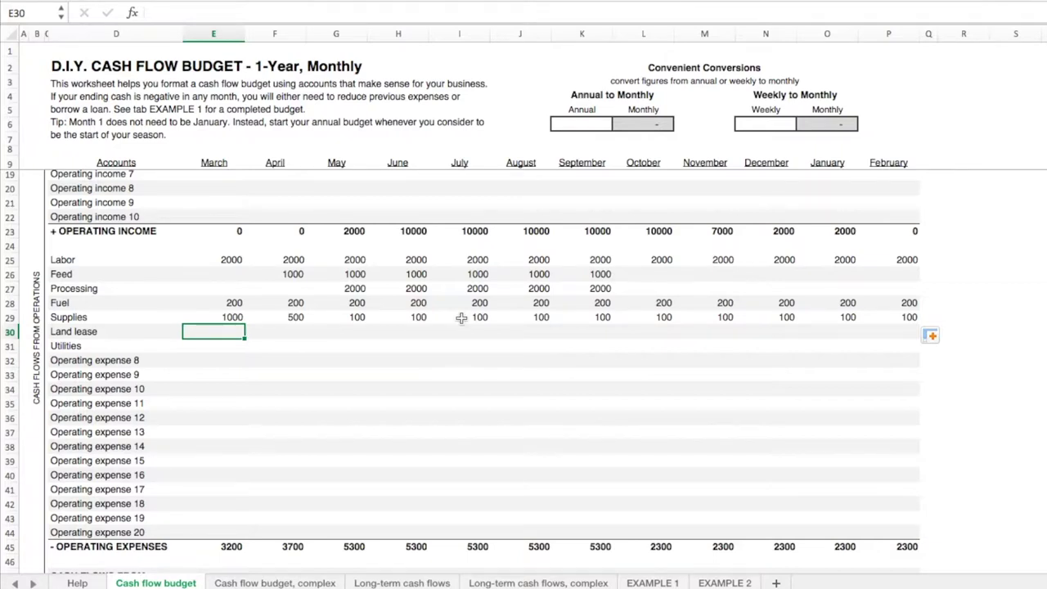
type("1000")
key("Tab")
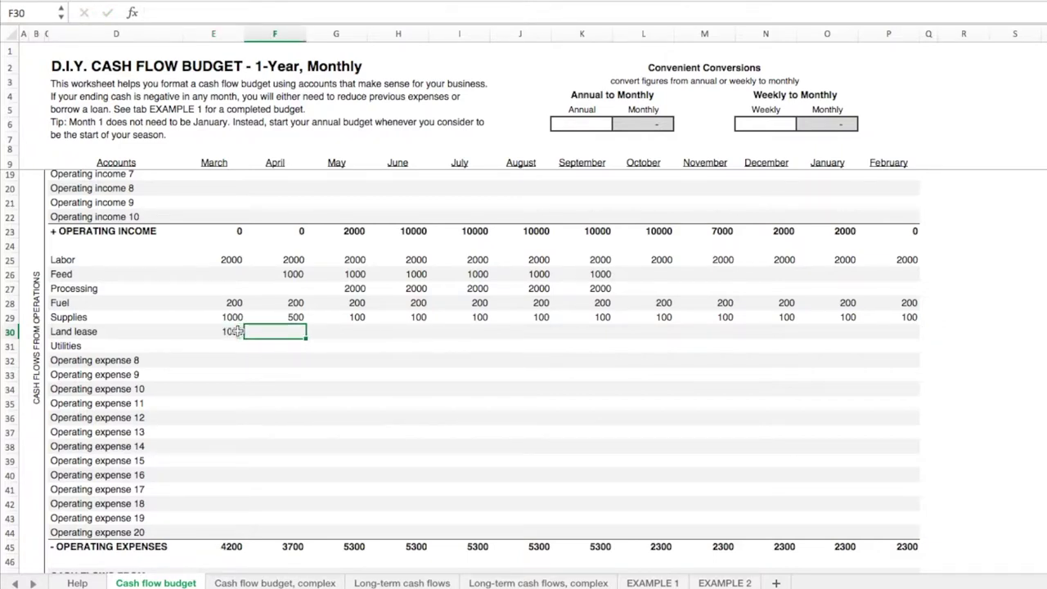
left_click(235, 331)
key("ctrl+c")
key("Right")
key("shift+Right")
key("shift+Right")
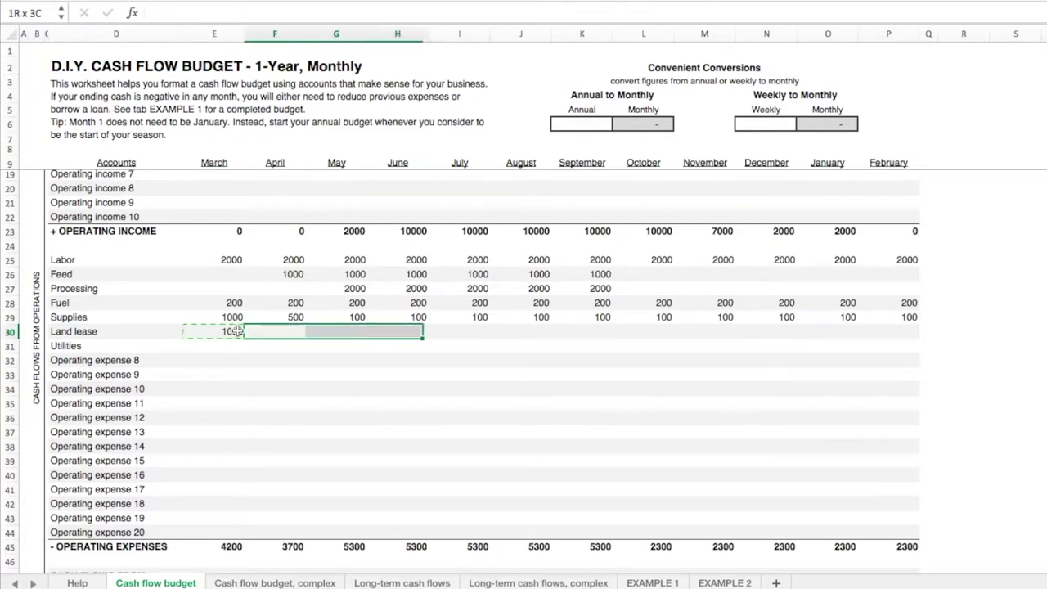
key("shift+Right")
key("shift+Right")
key("shift+Right")
key("shift+Right")
key("shift+Right")
key("shift+Right")
key("shift+Right")
key("shift+Right")
key("ctrl+v")
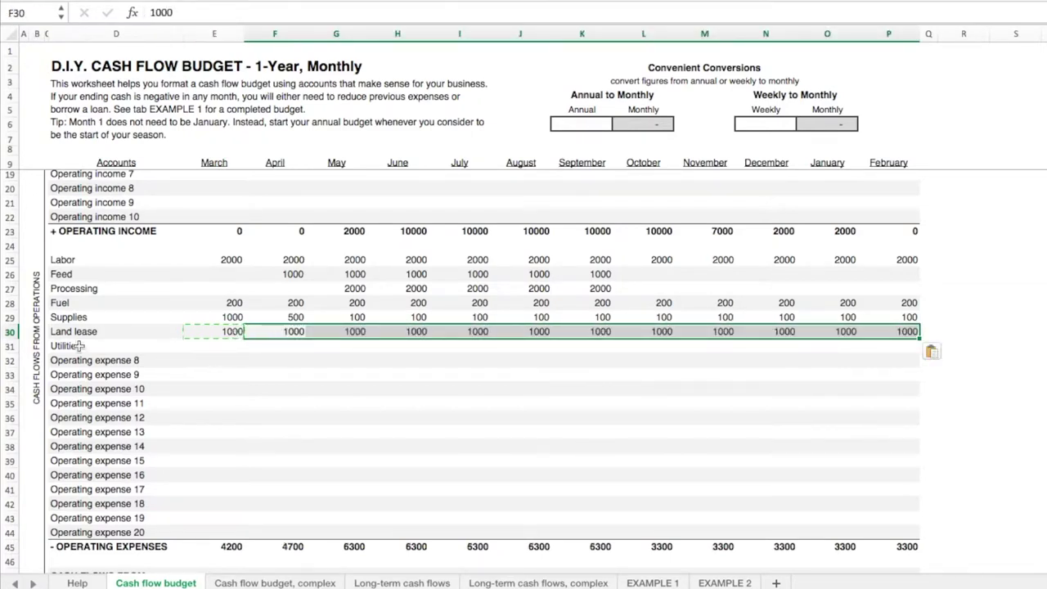
- Enter a Utilities expense of 200 for March and fill it across through February
left_click(225, 346)
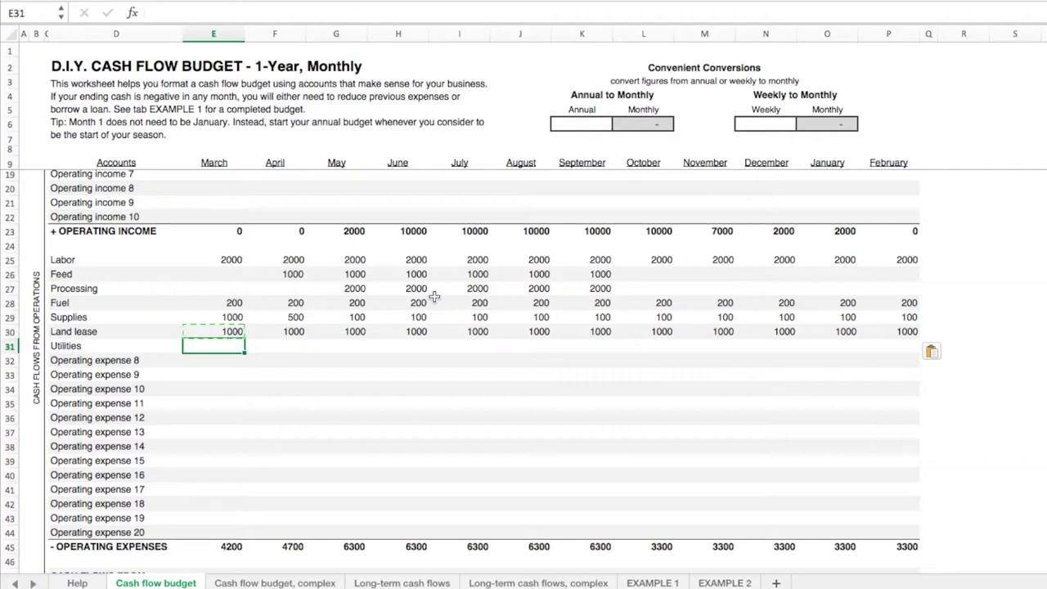
type("200")
key("Tab")
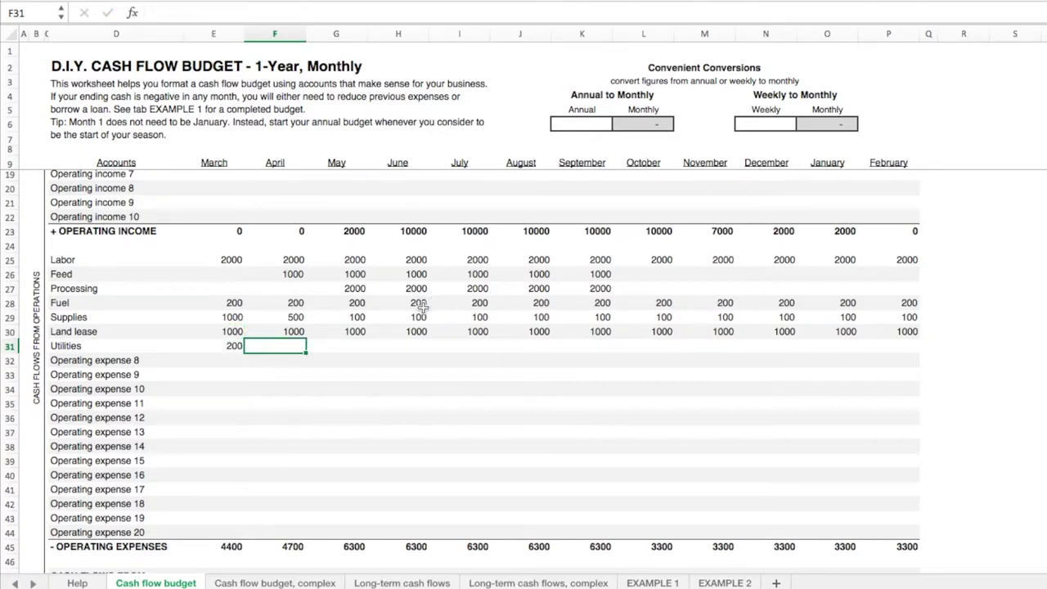
left_click(230, 344)
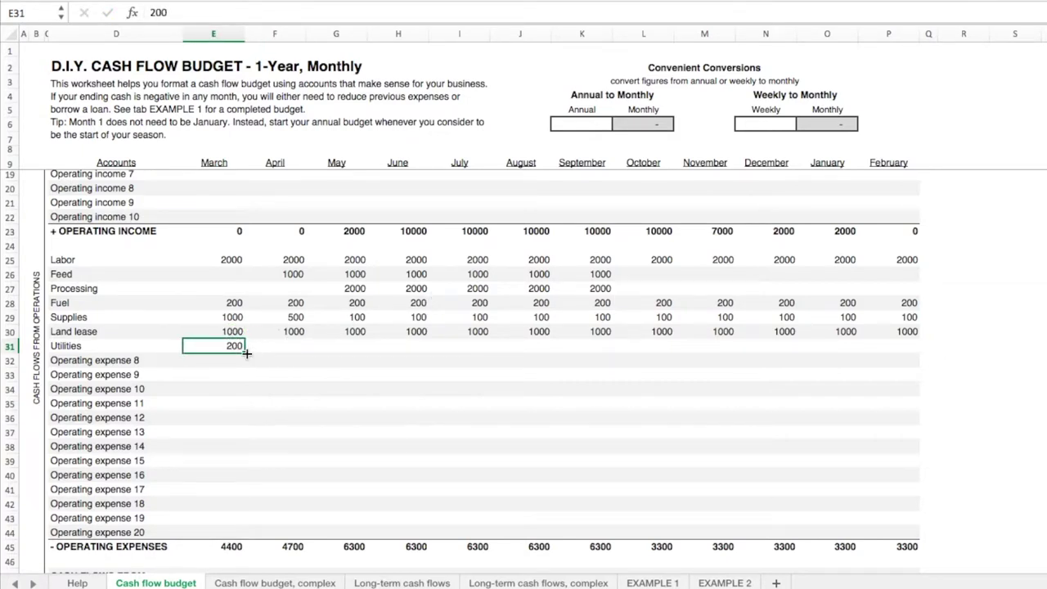
left_click_drag(246, 354, 899, 347)
left_click(398, 375)
- Review the filled-in budget from starting cash down and examine the ending cash for March through July
scroll(246, 292, "up", 3)
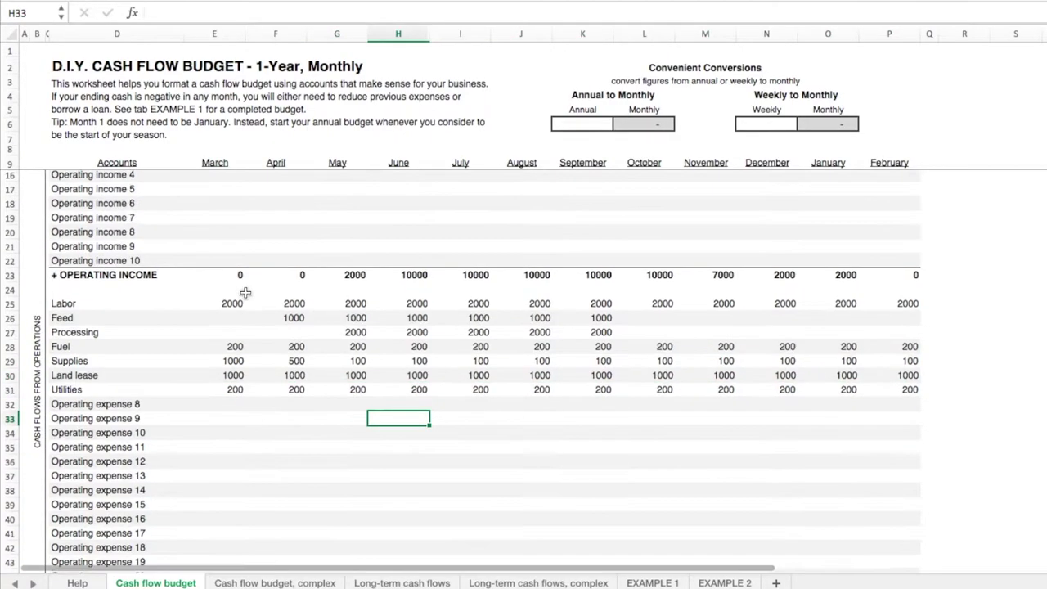
scroll(245, 293, "up", 2)
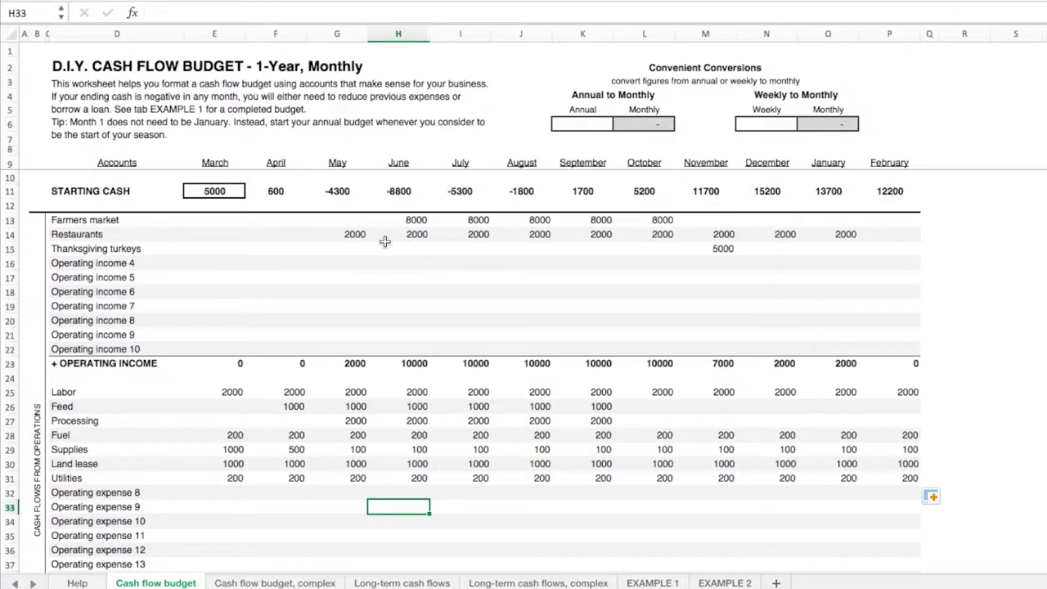
scroll(291, 328, "down", 13)
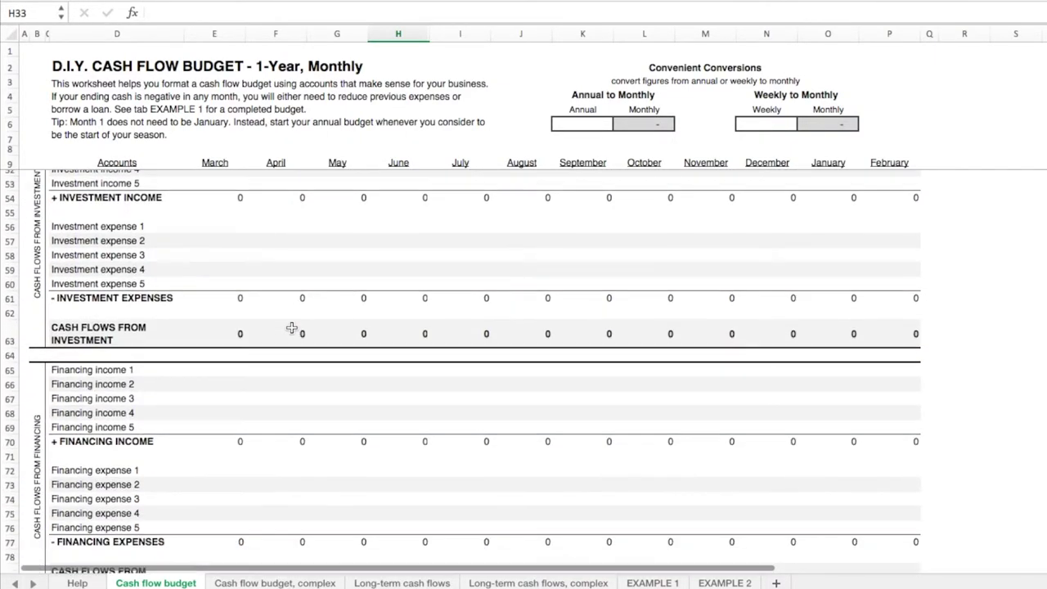
scroll(292, 328, "down", 4)
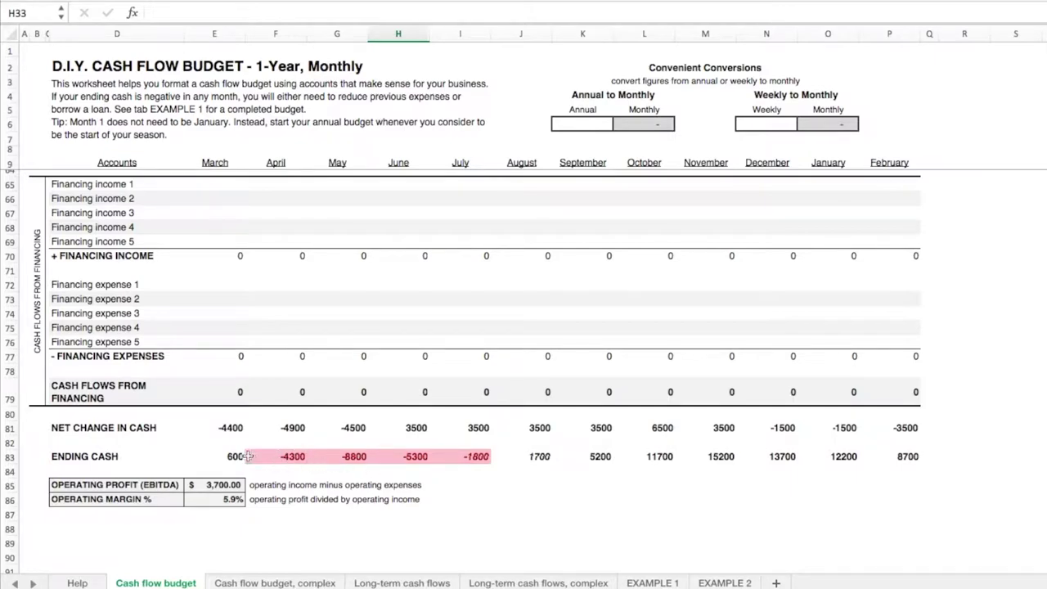
scroll(175, 360, "up", 5)
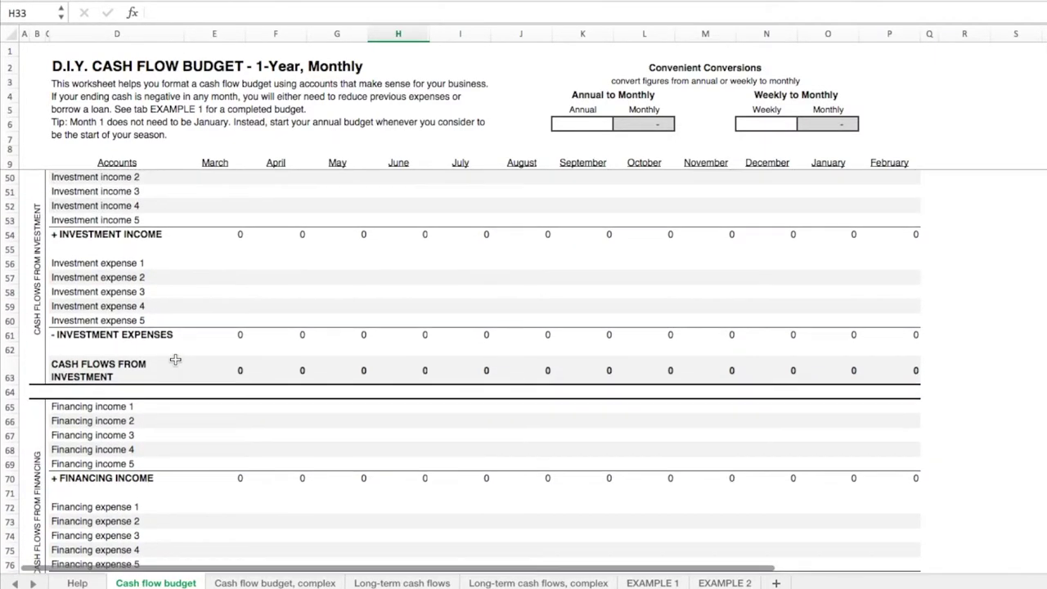
scroll(175, 360, "down", 5)
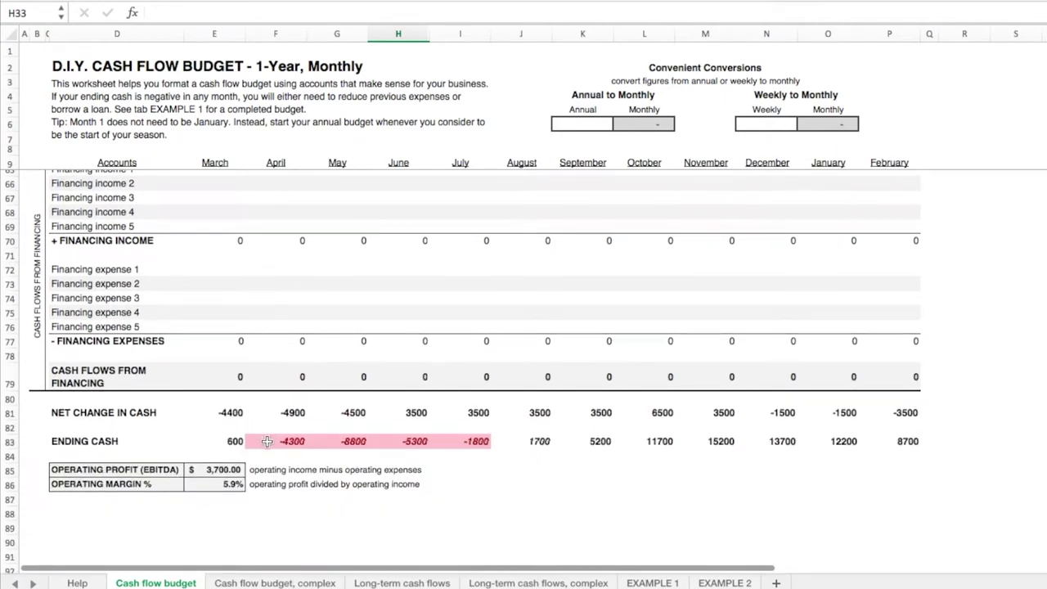
left_click(268, 442)
left_click(353, 443)
left_click(391, 443)
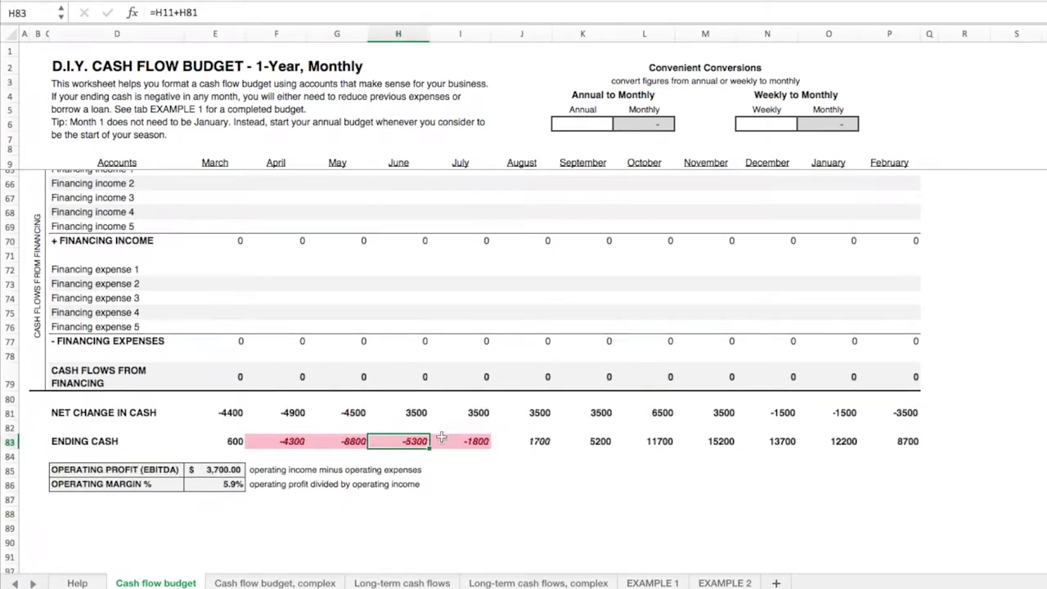
left_click(458, 440)
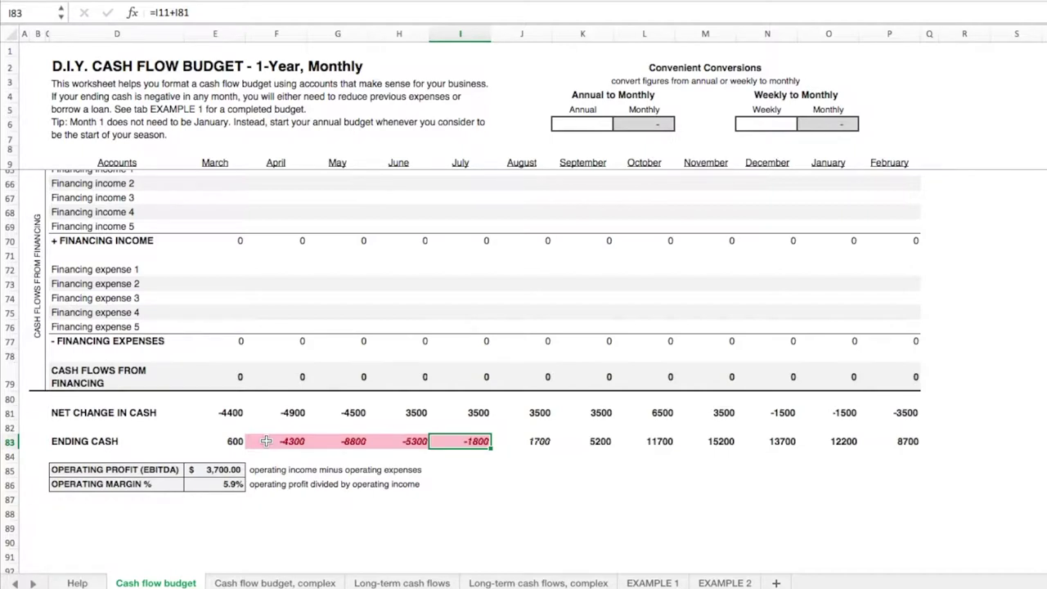
scroll(266, 441, "up", 1)
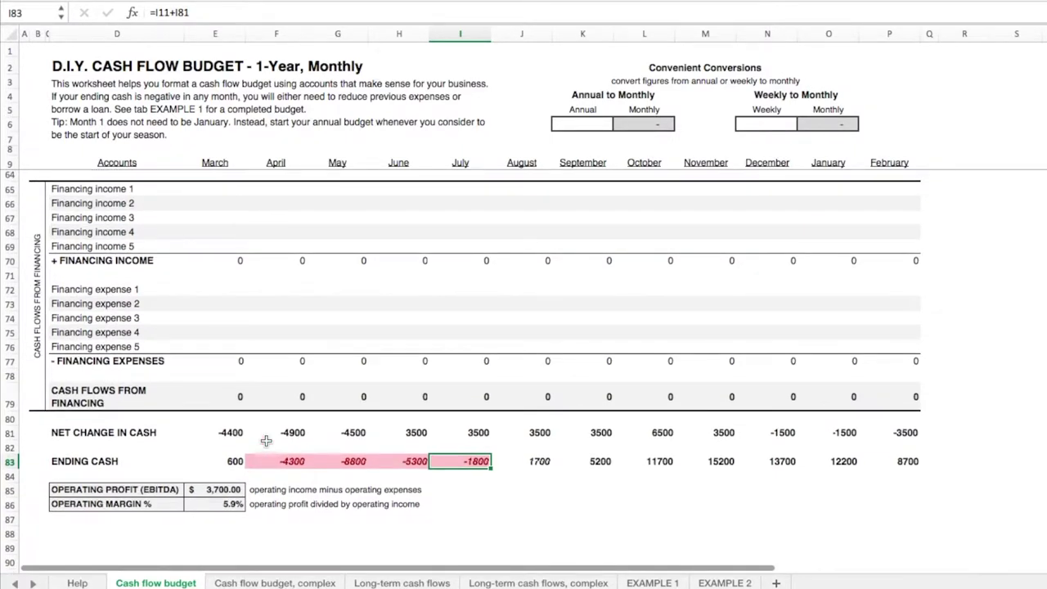
left_click(284, 461)
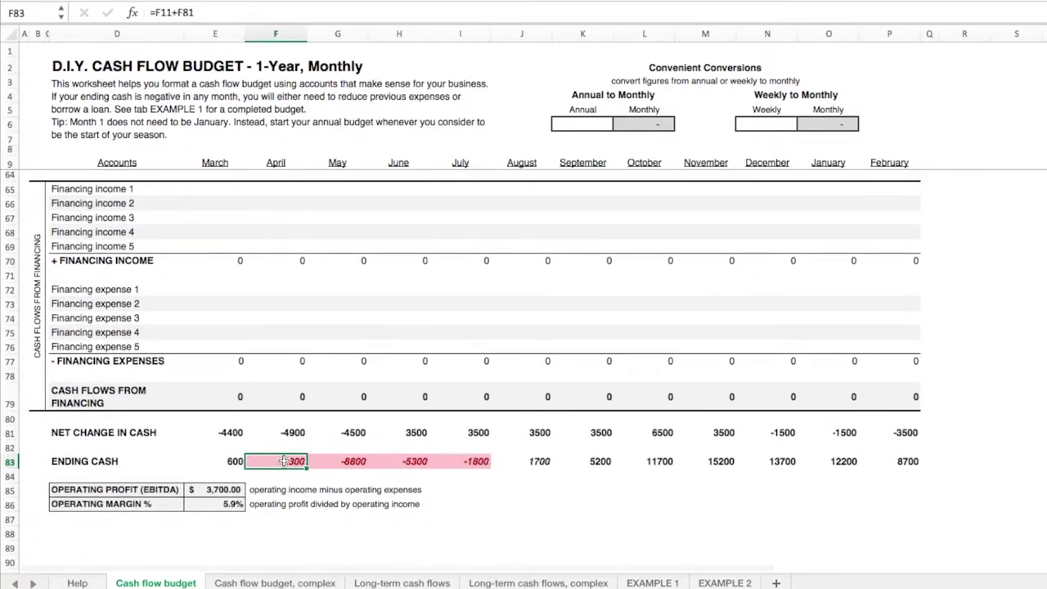
left_click(353, 463)
left_click(256, 465)
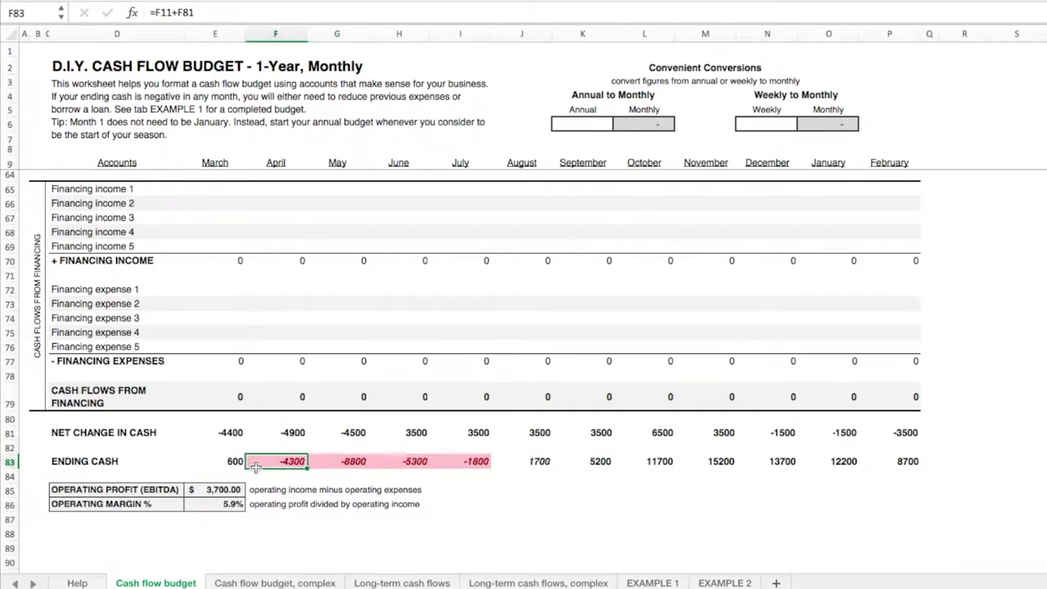
left_click(222, 464)
left_click(262, 461)
left_click(362, 461)
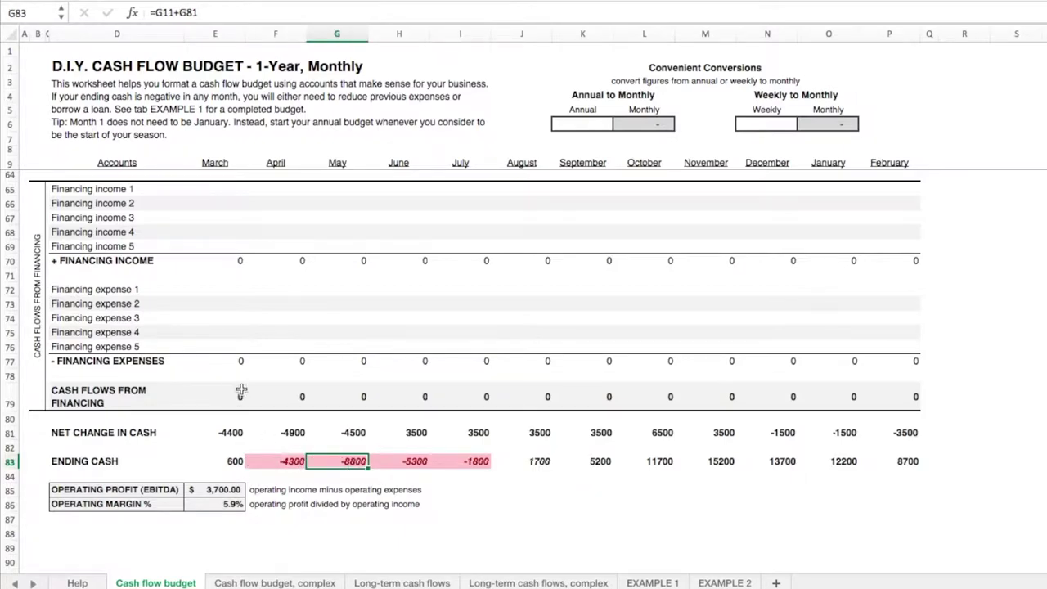
- Compare the monthly operating income and expense entries with the ending cash for February
scroll(245, 393, "up", 5)
scroll(241, 389, "up", 3)
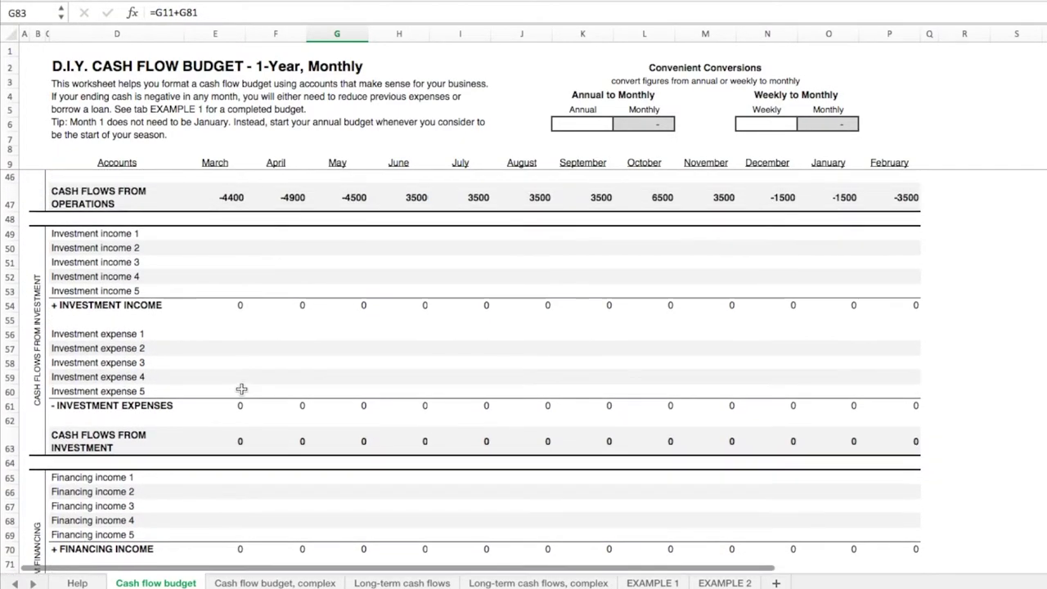
scroll(241, 389, "up", 6)
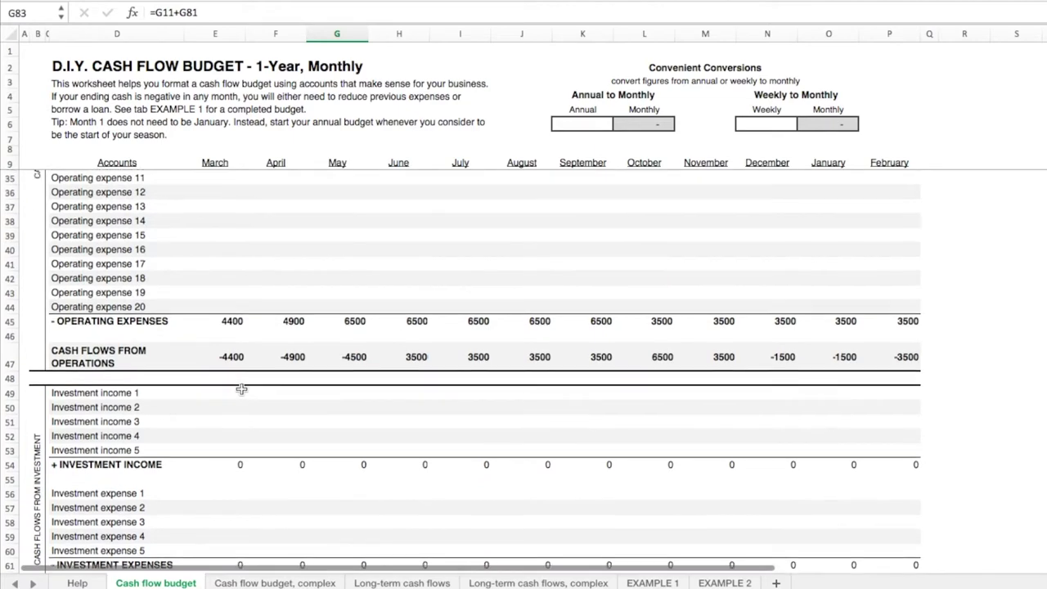
scroll(241, 389, "up", 6)
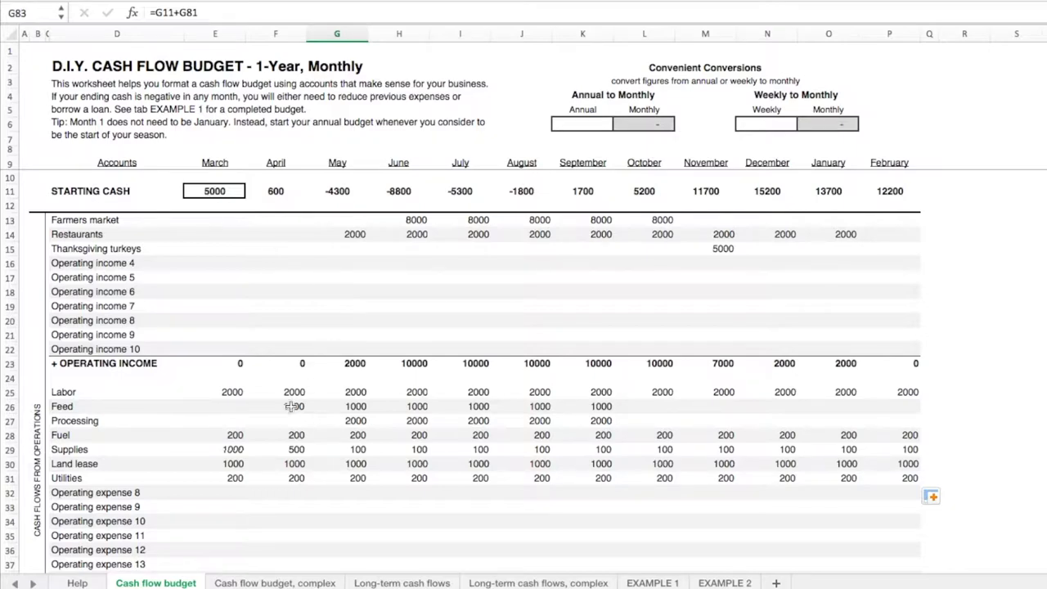
scroll(274, 413, "down", 7)
scroll(274, 413, "down", 11)
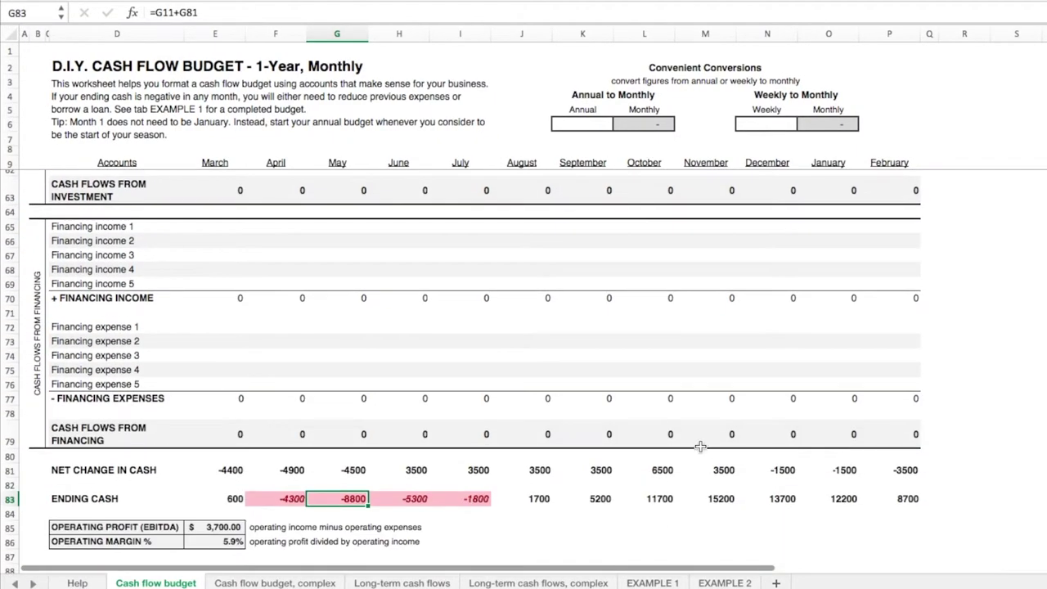
left_click(886, 498)
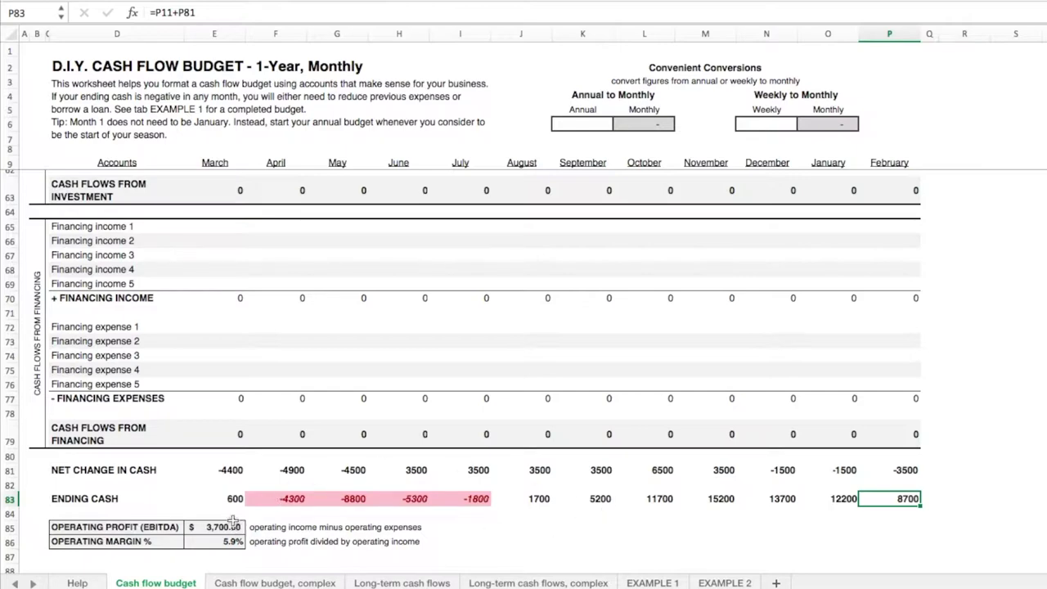
- Examine the investment and financing sections together with the ending cash for the early months of the budget
scroll(305, 454, "up", 7)
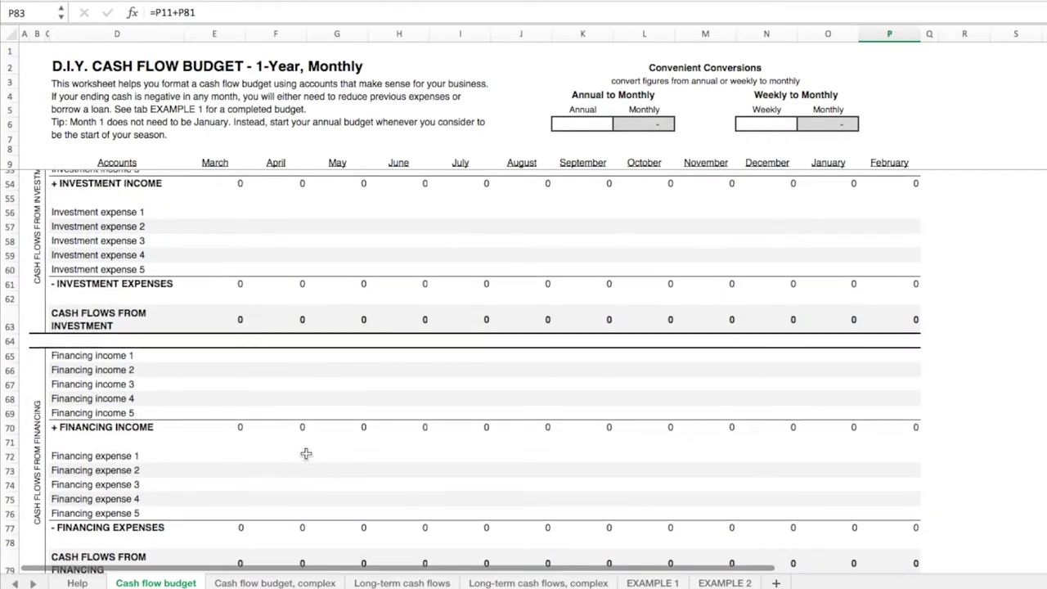
scroll(305, 453, "up", 6)
scroll(306, 454, "down", 3)
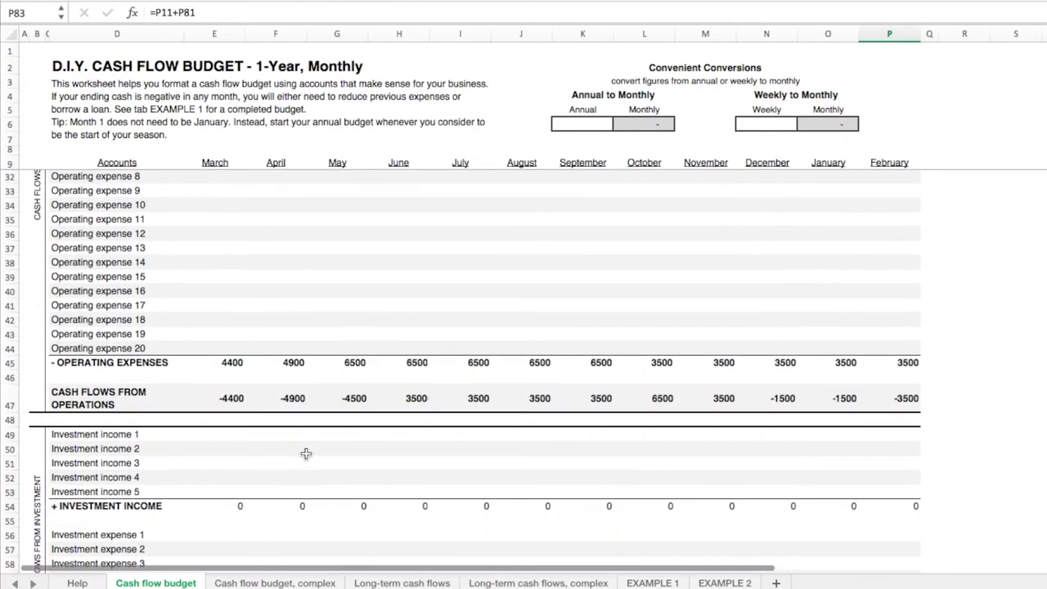
scroll(306, 454, "down", 4)
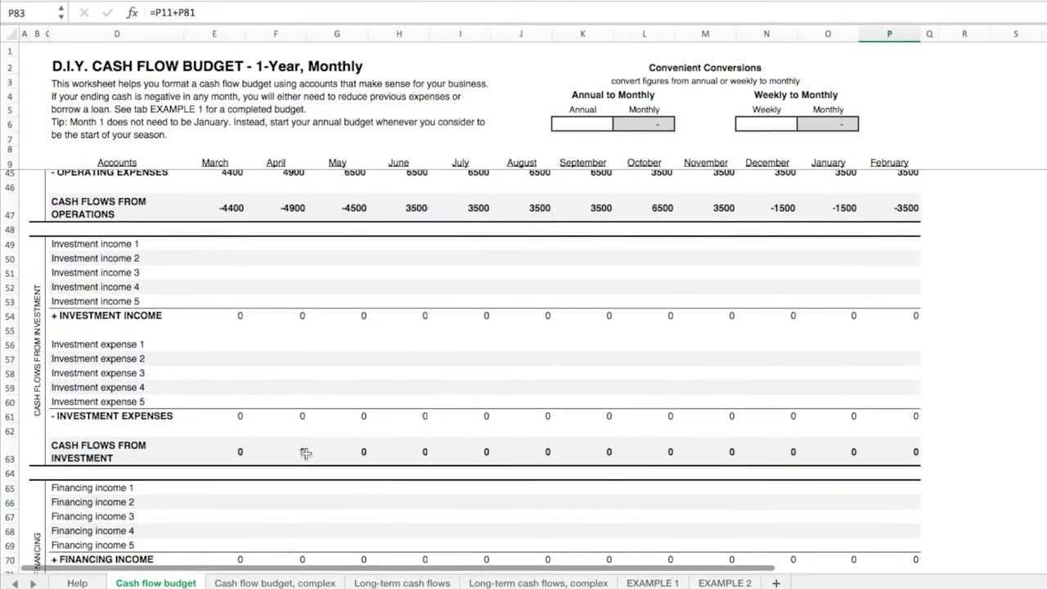
scroll(217, 406, "down", 2)
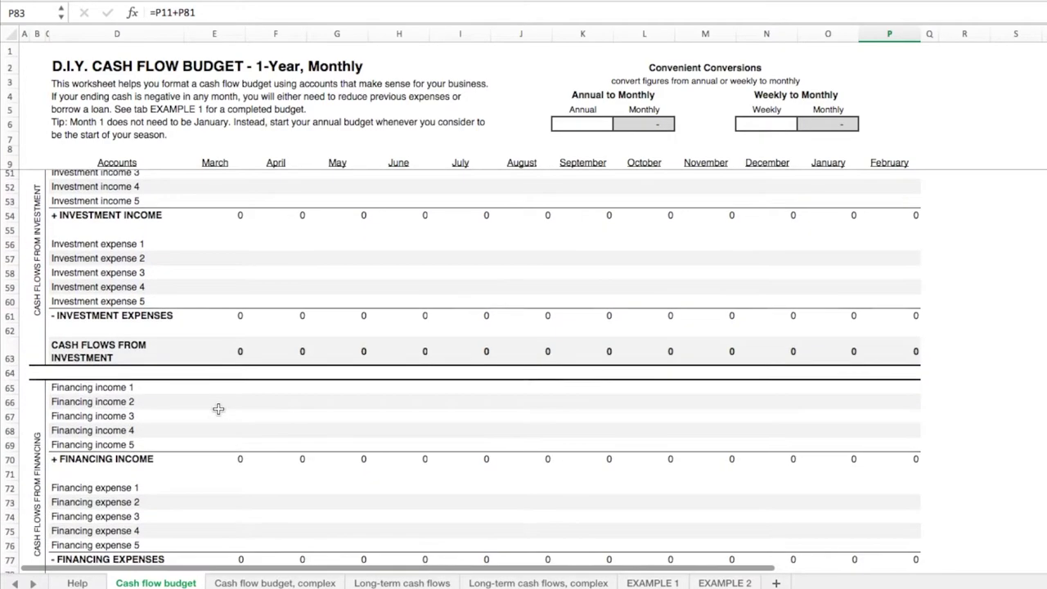
left_click(210, 382)
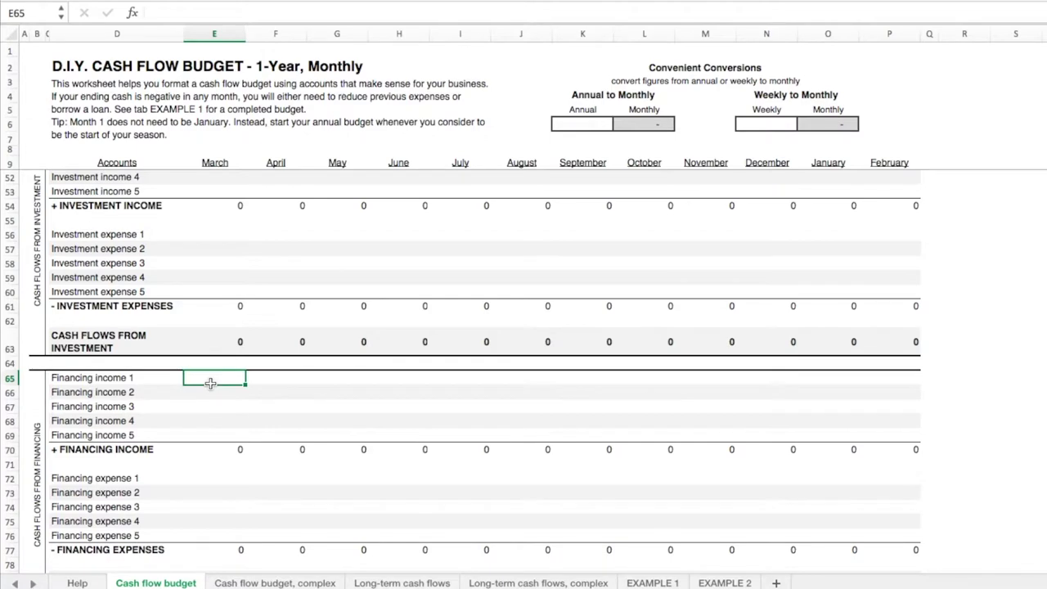
scroll(210, 383, "down", 1)
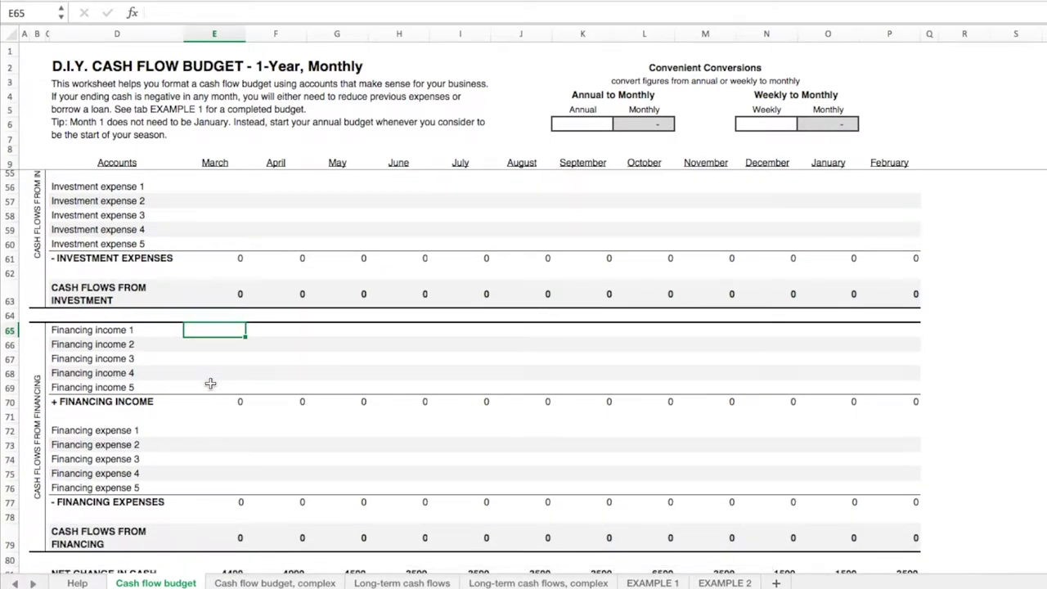
scroll(210, 383, "down", 3)
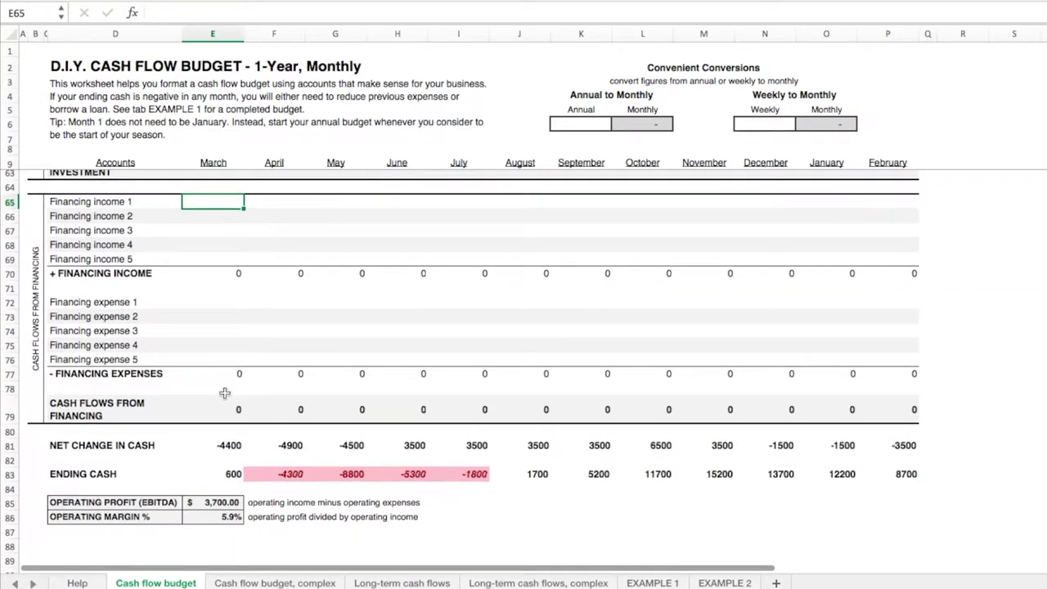
left_click(296, 473)
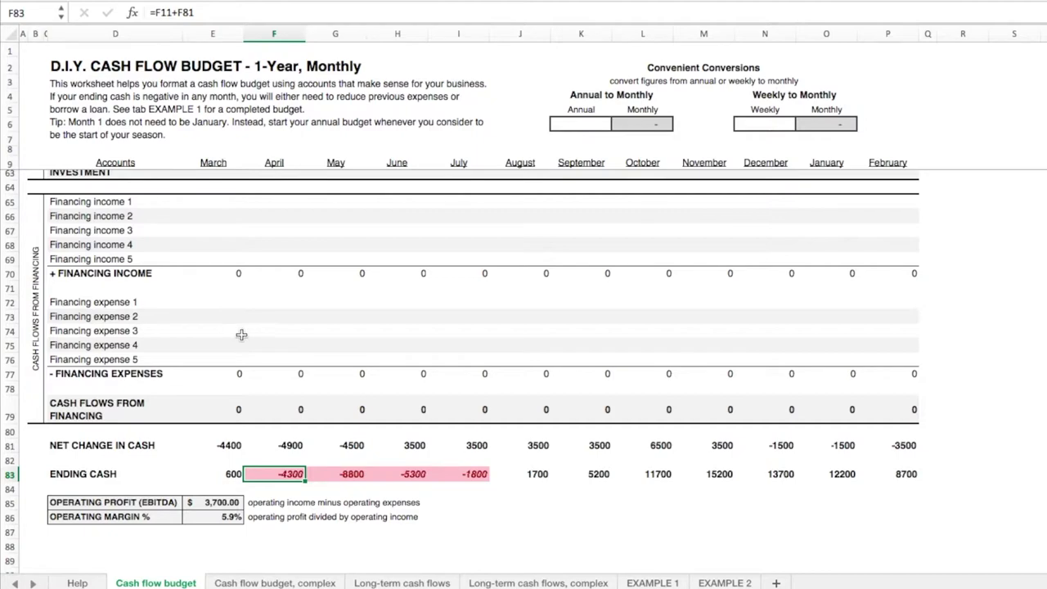
scroll(242, 335, "up", 5)
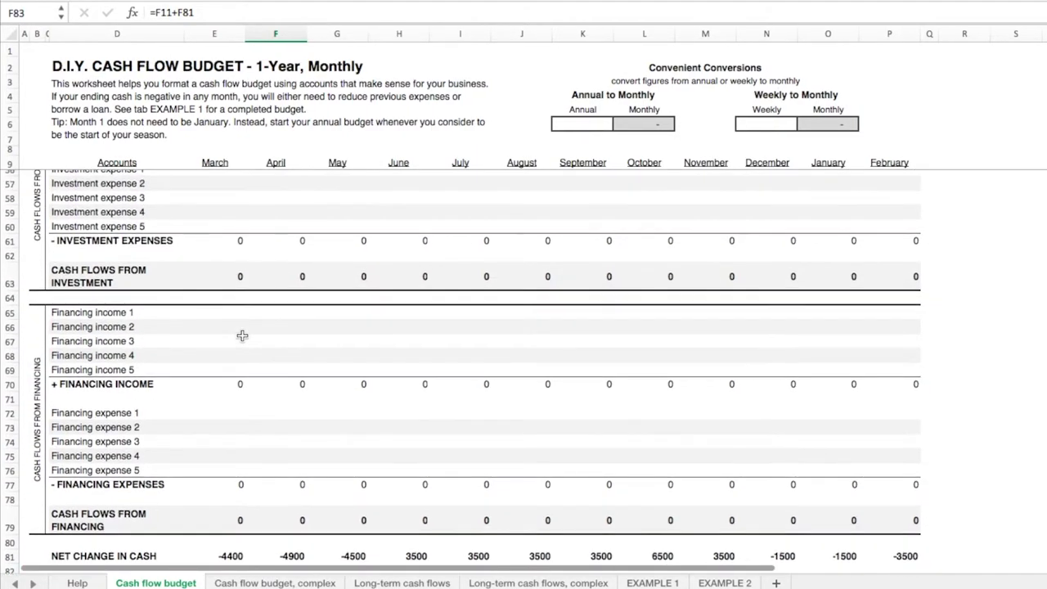
scroll(242, 335, "up", 1)
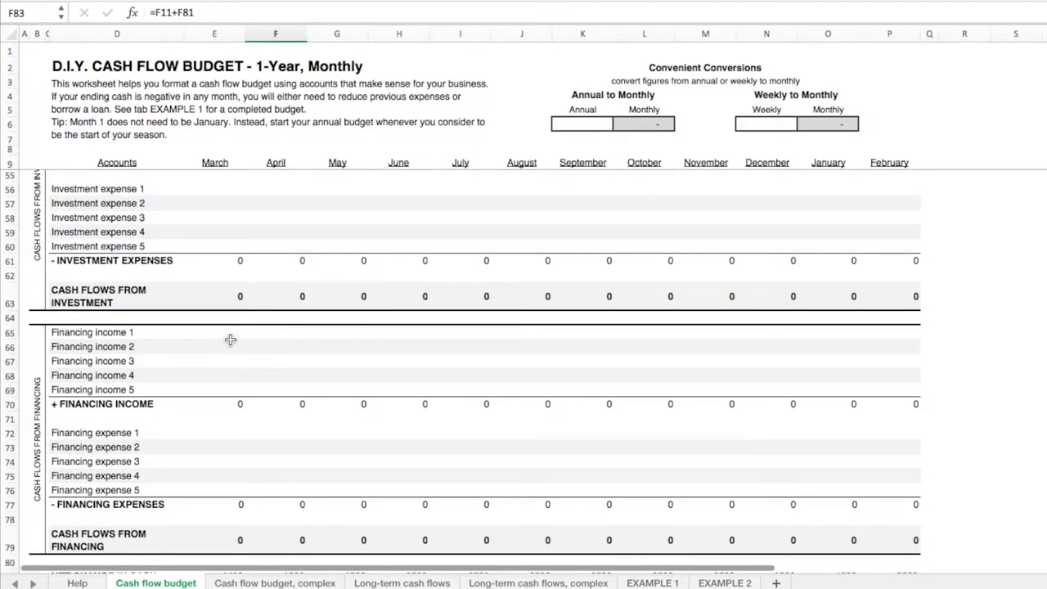
scroll(229, 341, "down", 3)
scroll(230, 340, "up", 1)
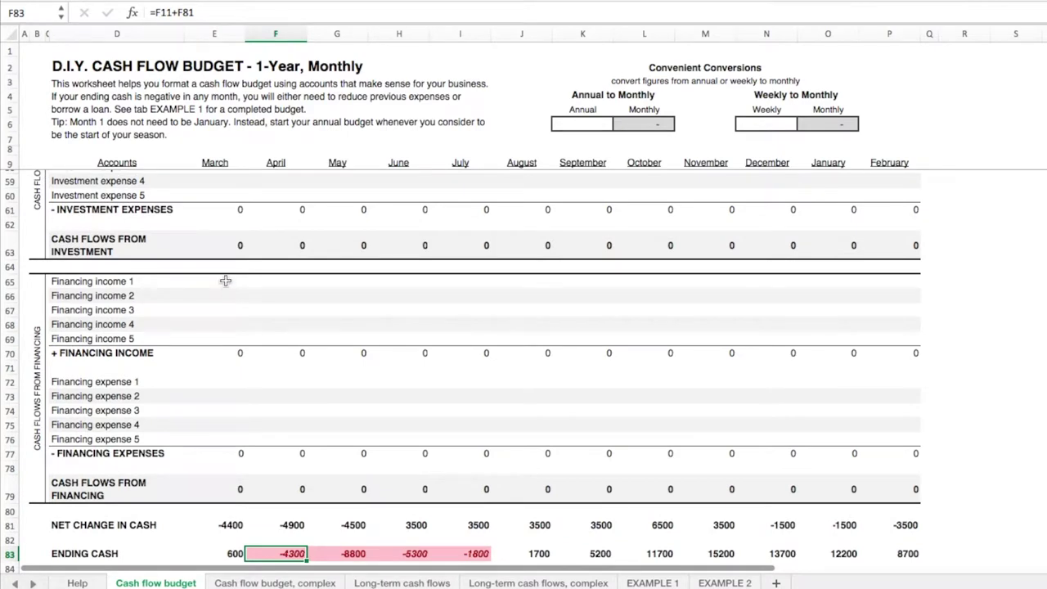
- Rename the first financing income account as FSA microloan and enter 10000 for it in March
left_click(127, 282)
type("FS")
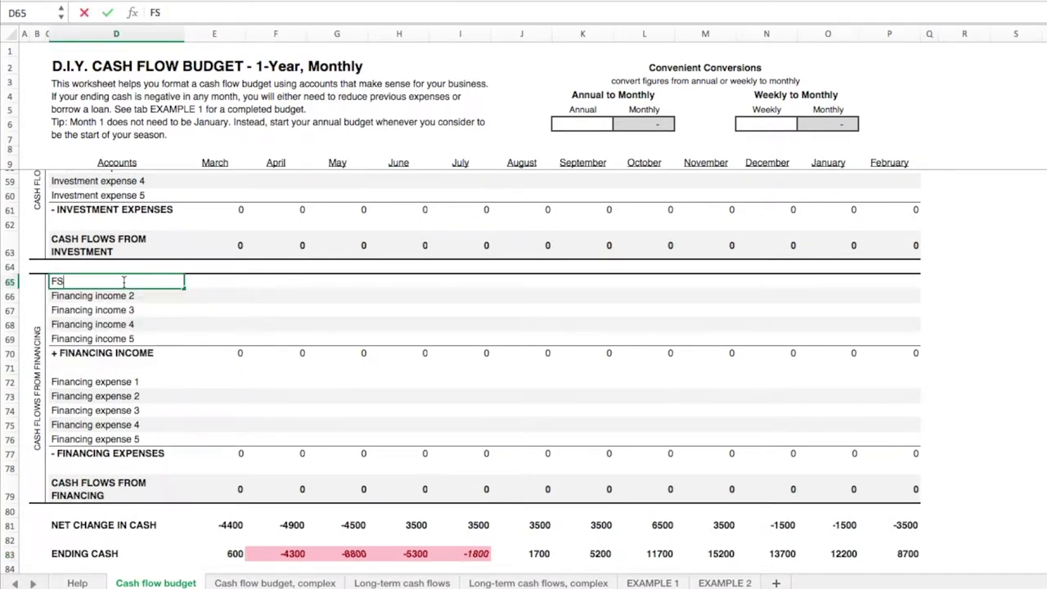
type("A microloan")
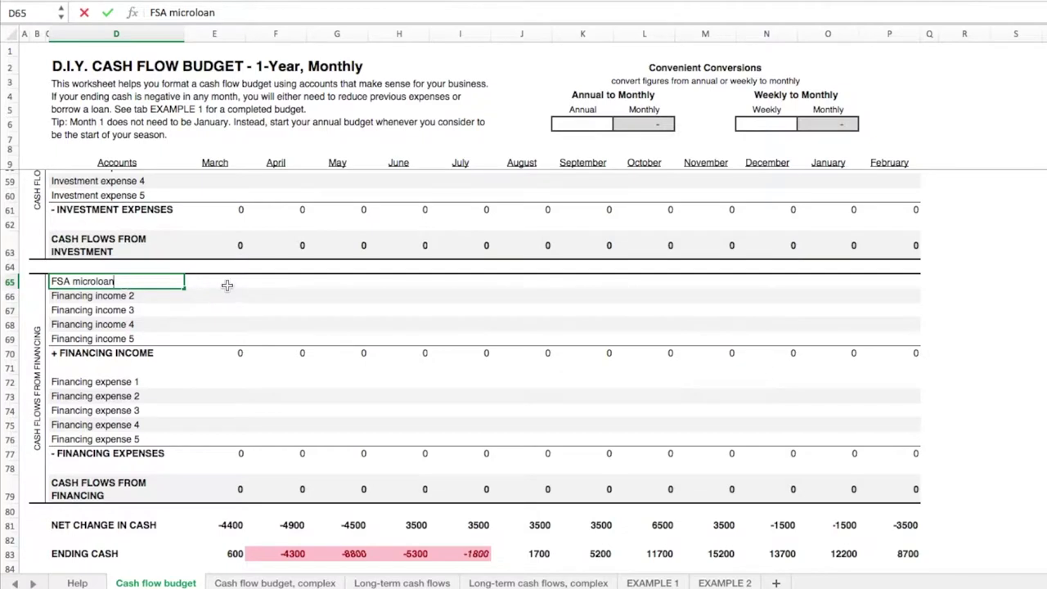
left_click(227, 285)
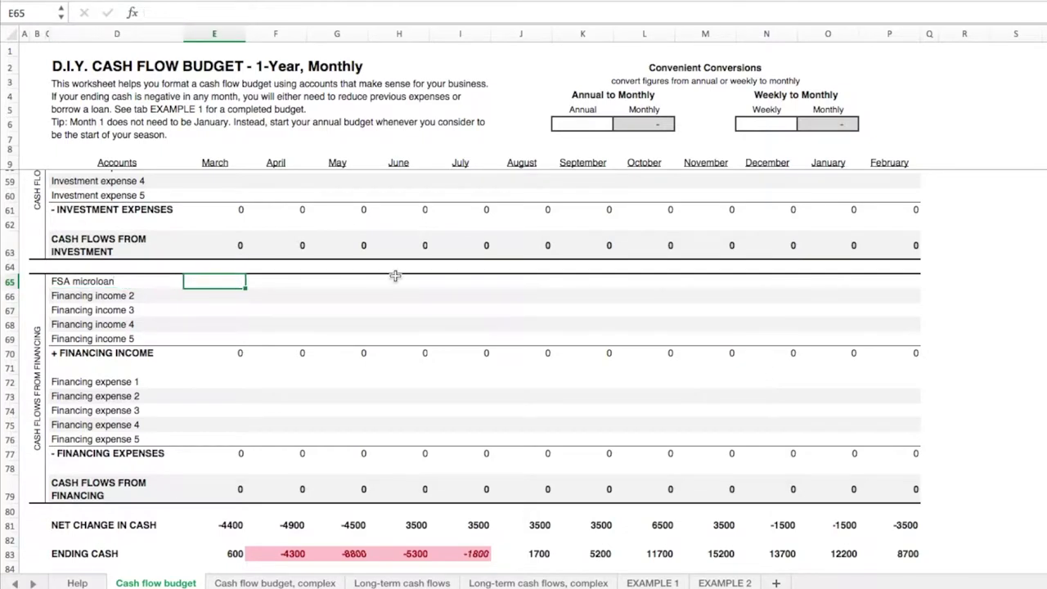
left_click(351, 554)
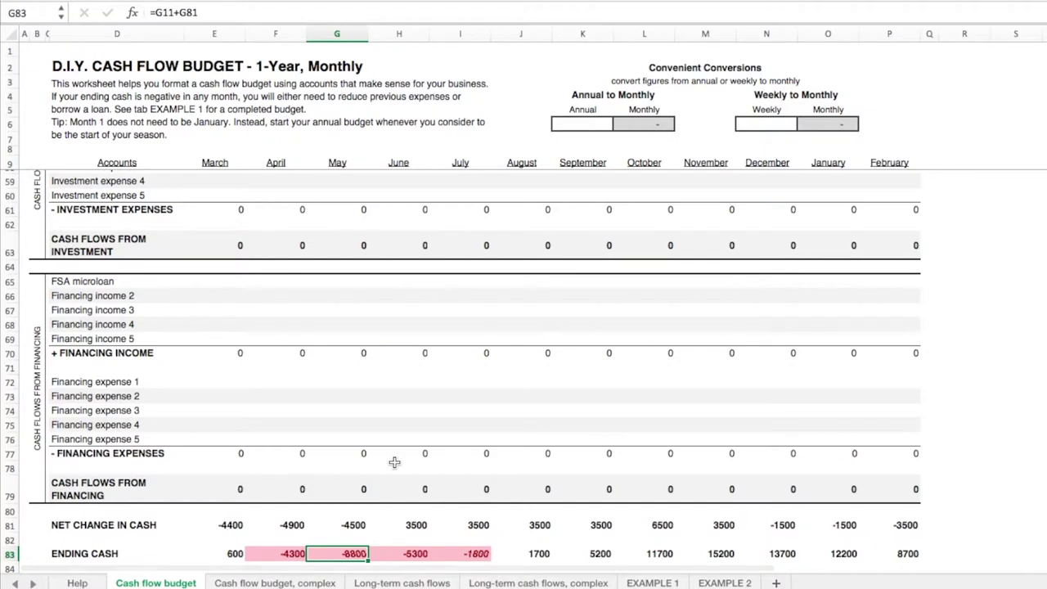
scroll(394, 462, "down", 1)
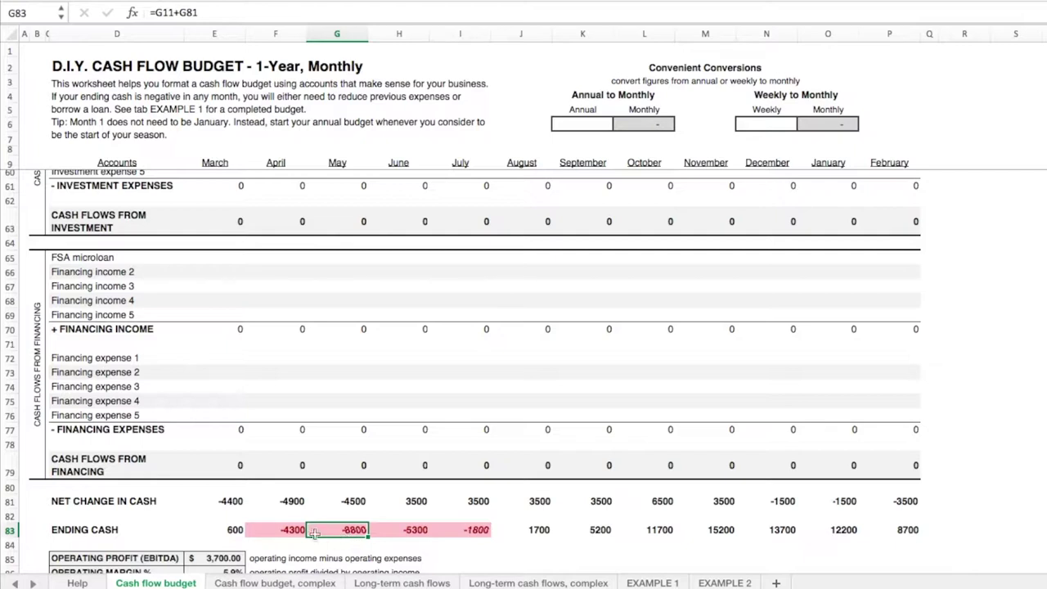
left_click(215, 259)
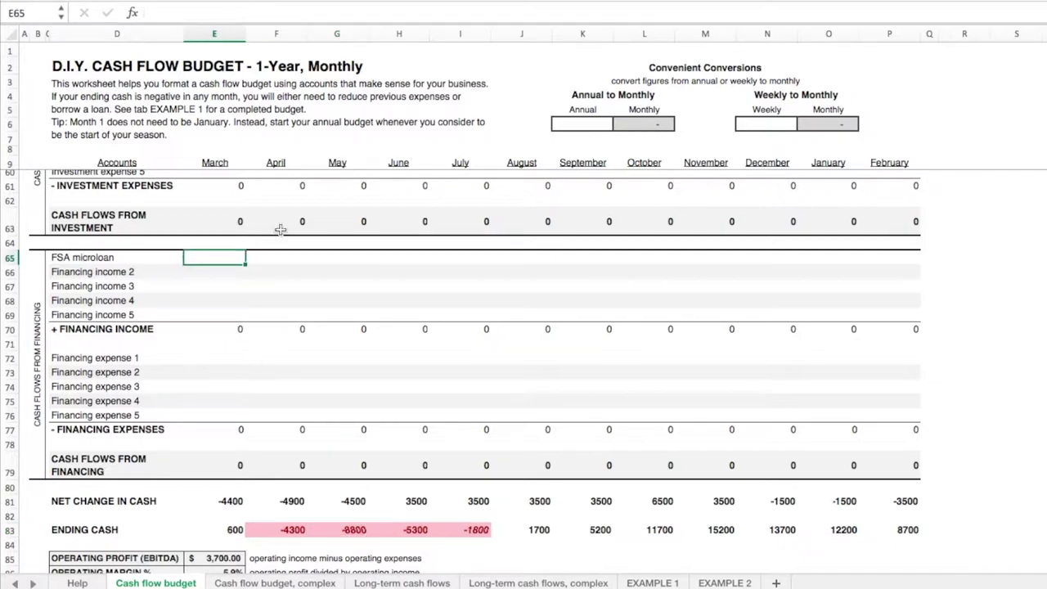
type("10000")
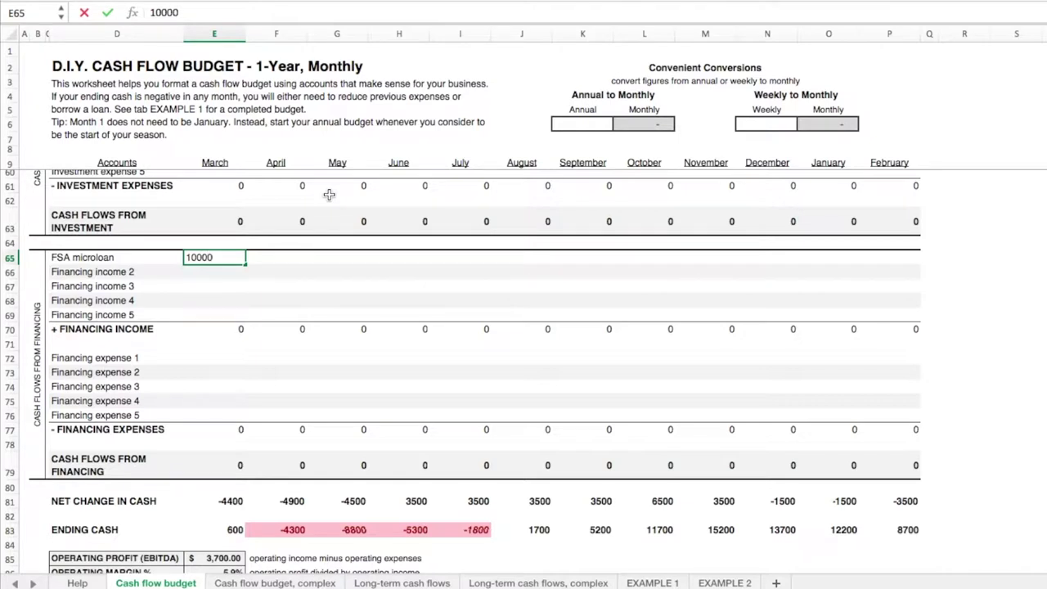
key("Tab")
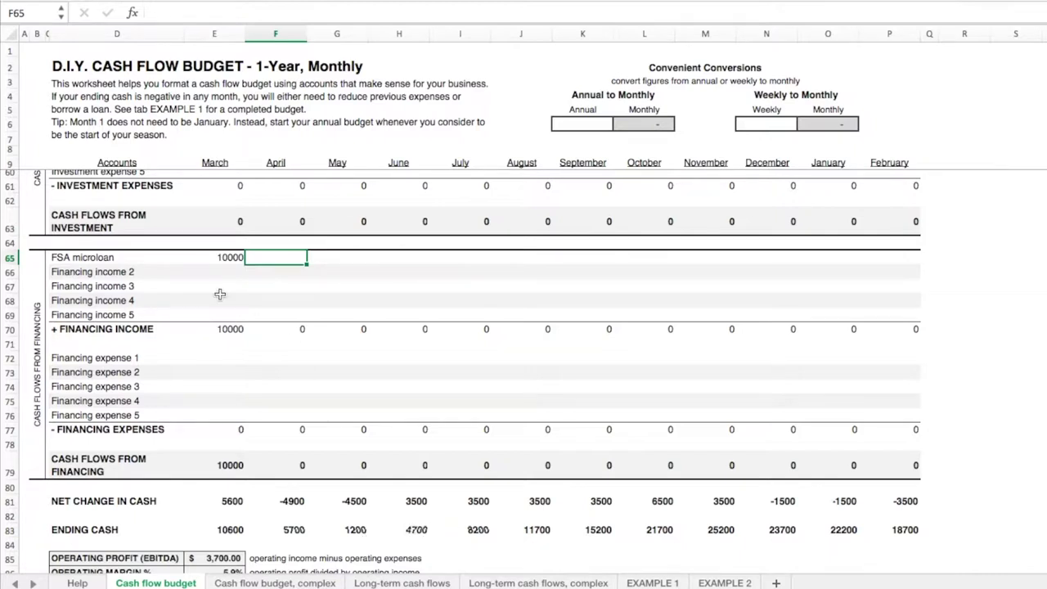
- Rename the first two financing expense accounts as Principal and Interest
left_click(233, 360)
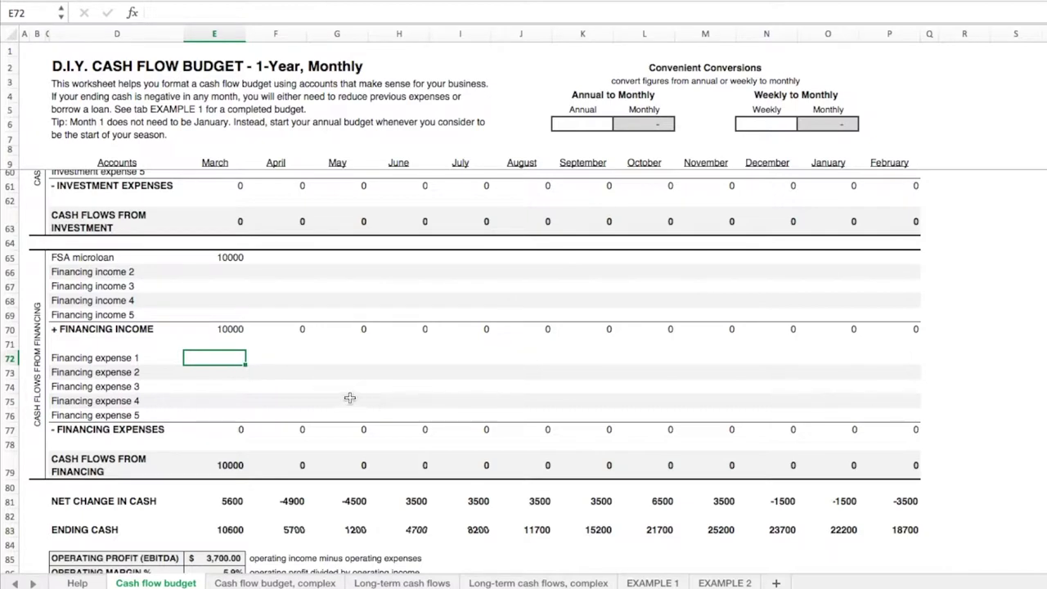
left_click(883, 357)
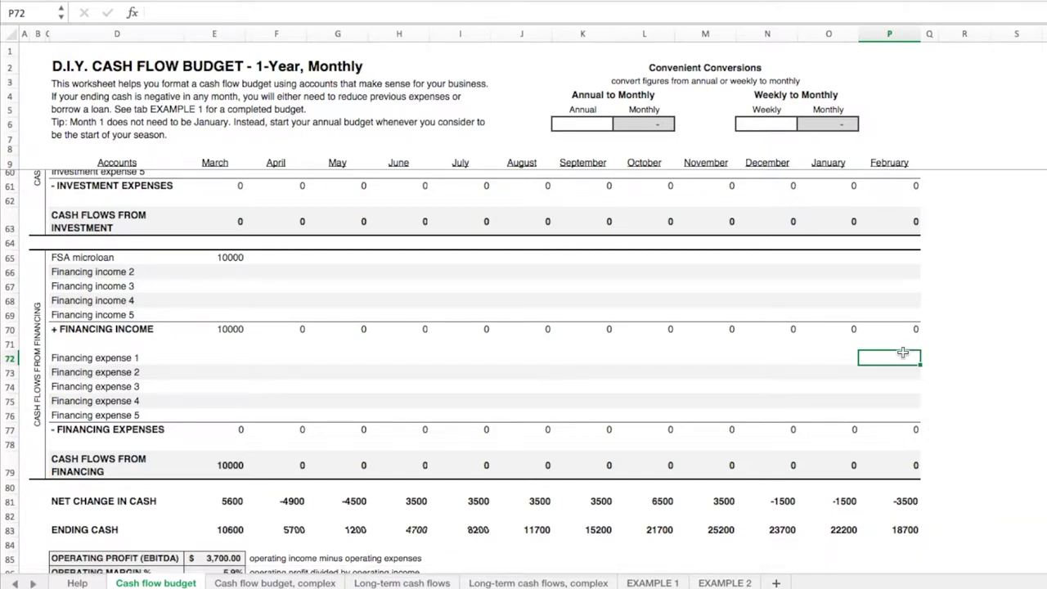
left_click(110, 359)
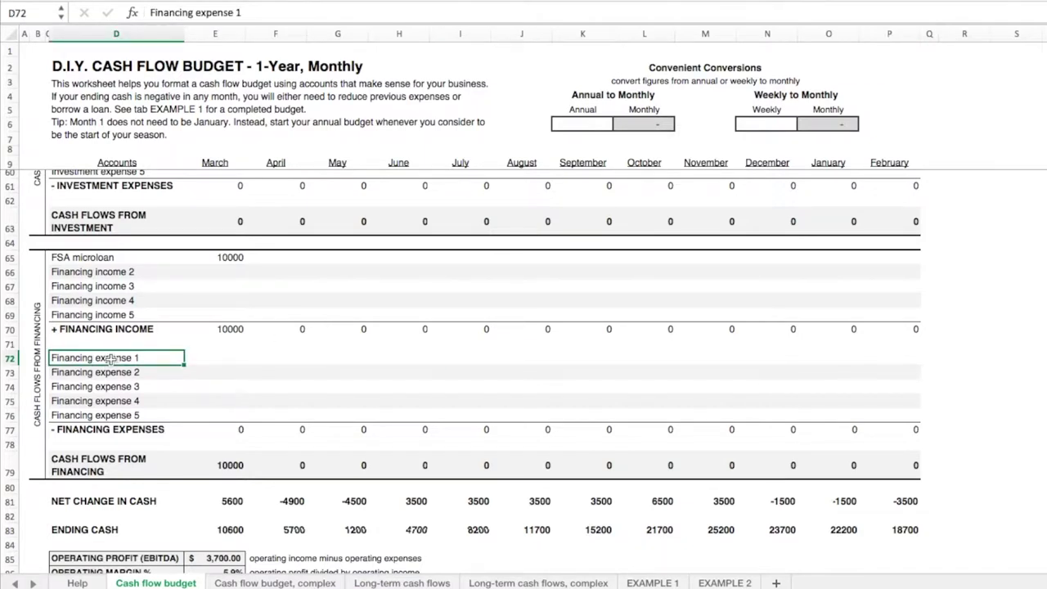
type("Principal")
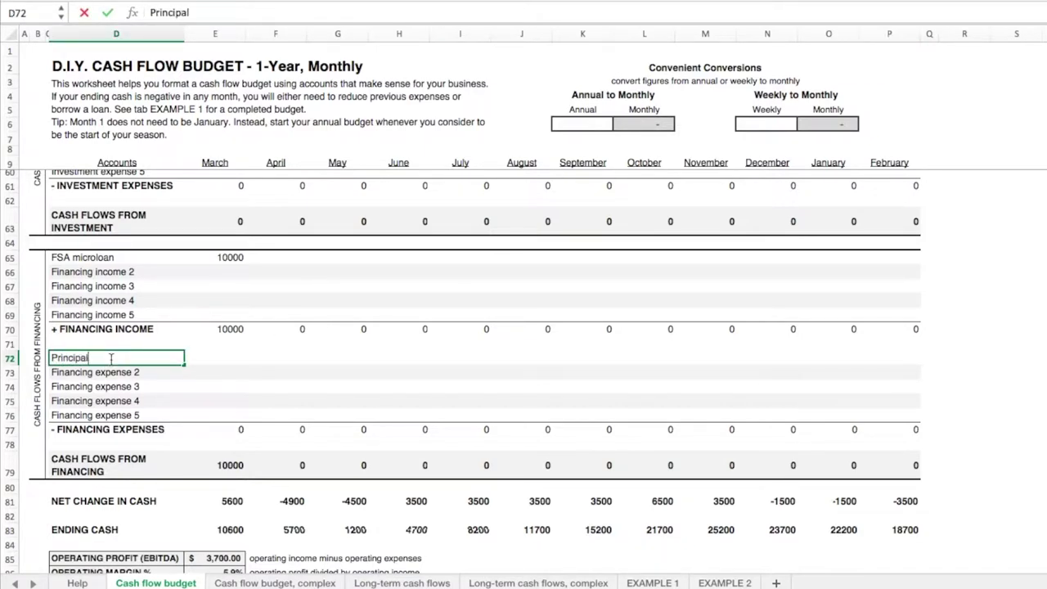
key("Return")
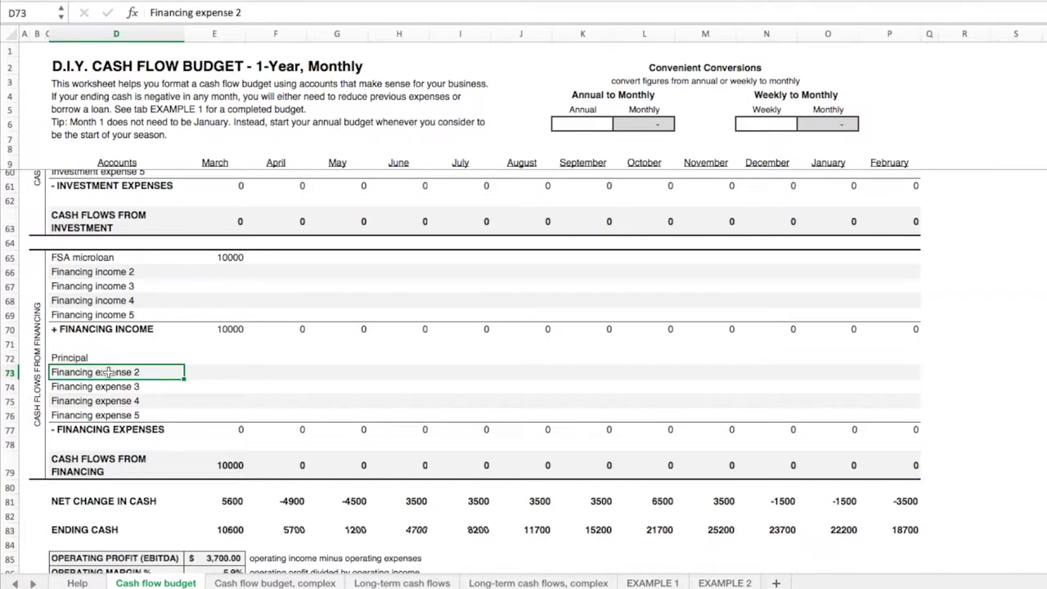
type("Int")
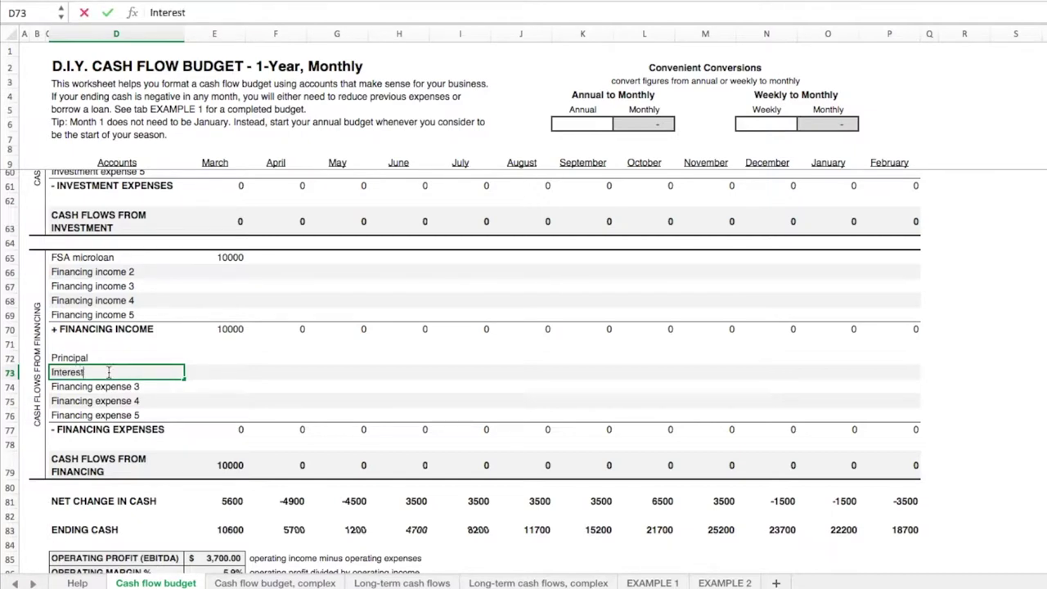
type("erest")
- Enter loan repayments for February of 10000 for Principal and 350 for Interest
left_click(894, 359)
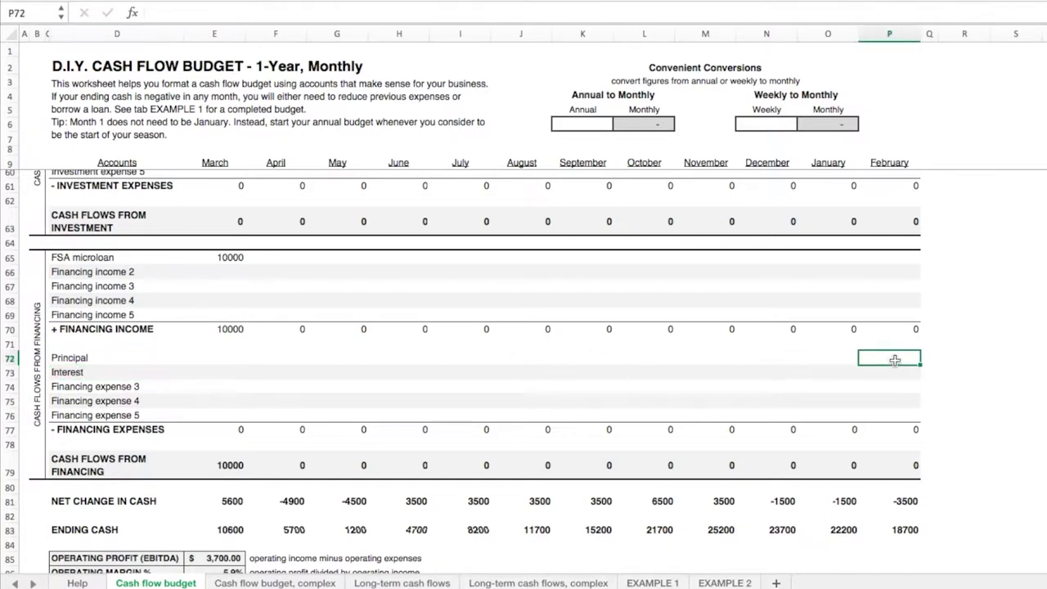
type("1000")
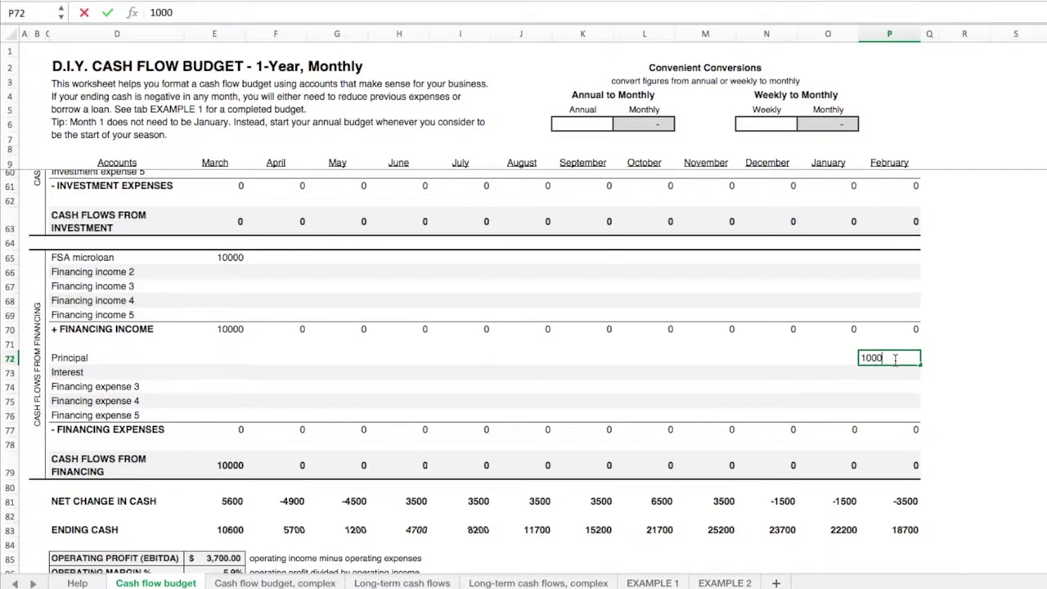
type("0")
key("Return")
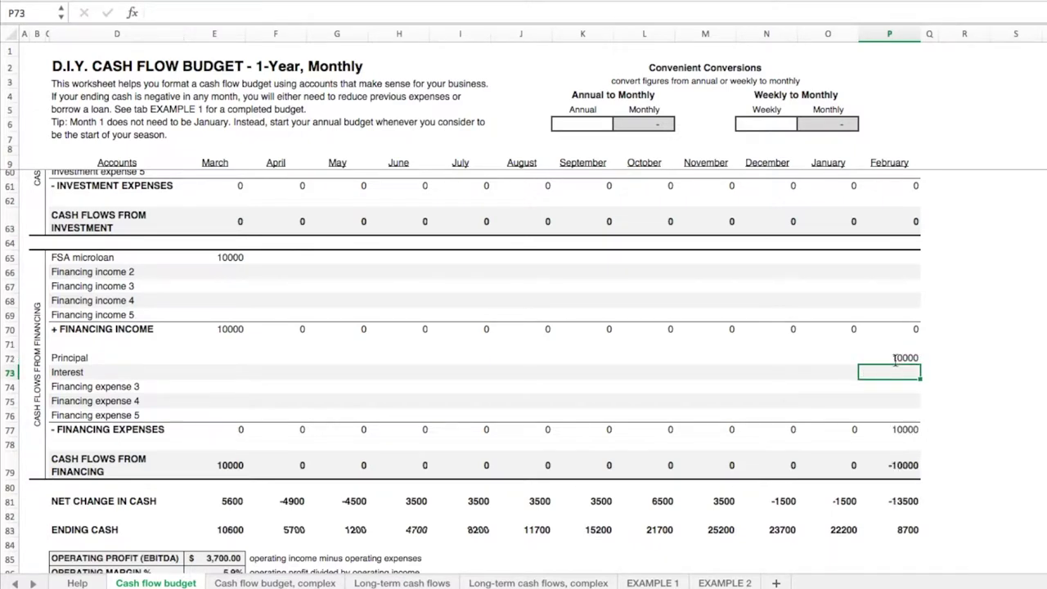
type("350")
key("Return")
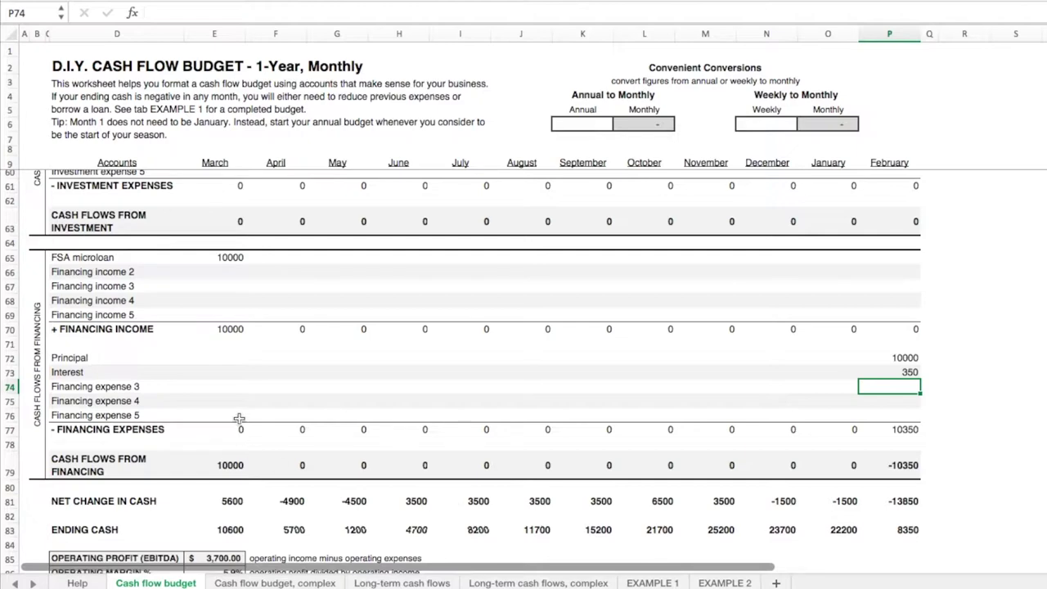
- Review the budget back up to starting cash and examine the variable and fixed expense sections of the Cash flow budget, complex sheet
scroll(240, 381, "up", 5)
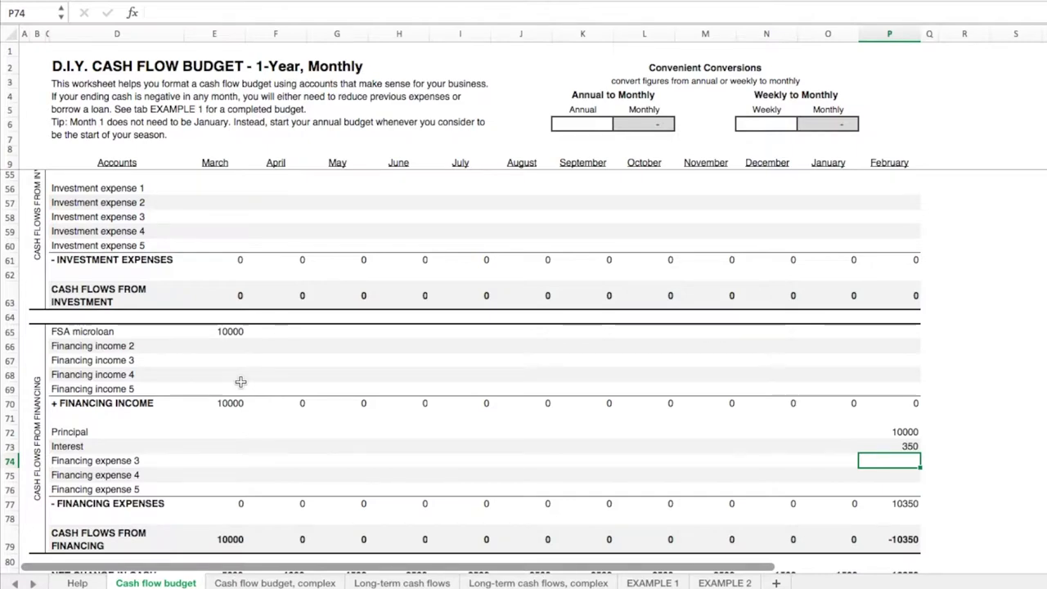
scroll(241, 382, "up", 10)
scroll(241, 381, "up", 8)
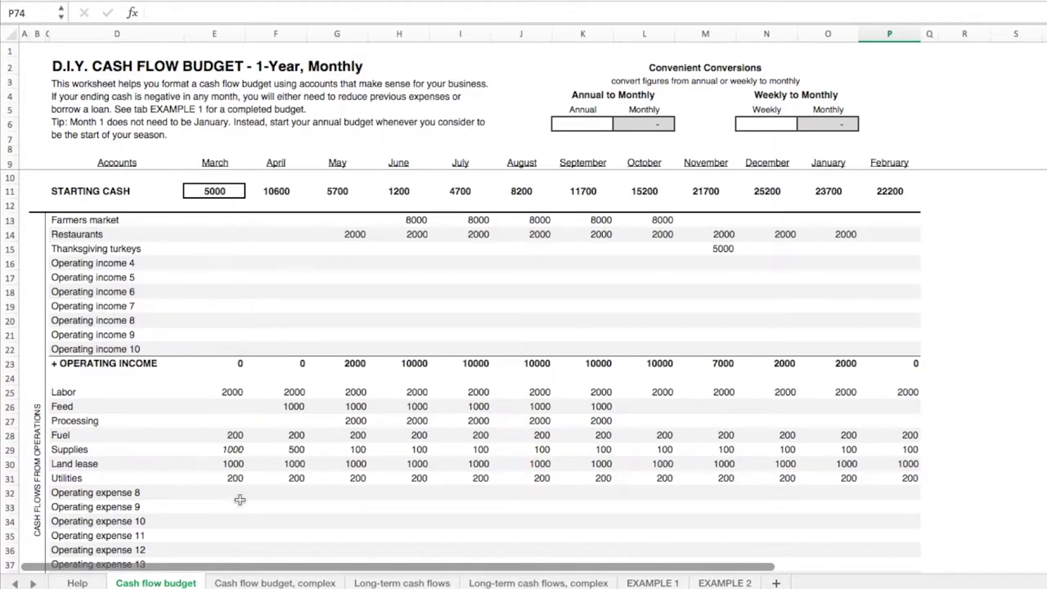
left_click(263, 583)
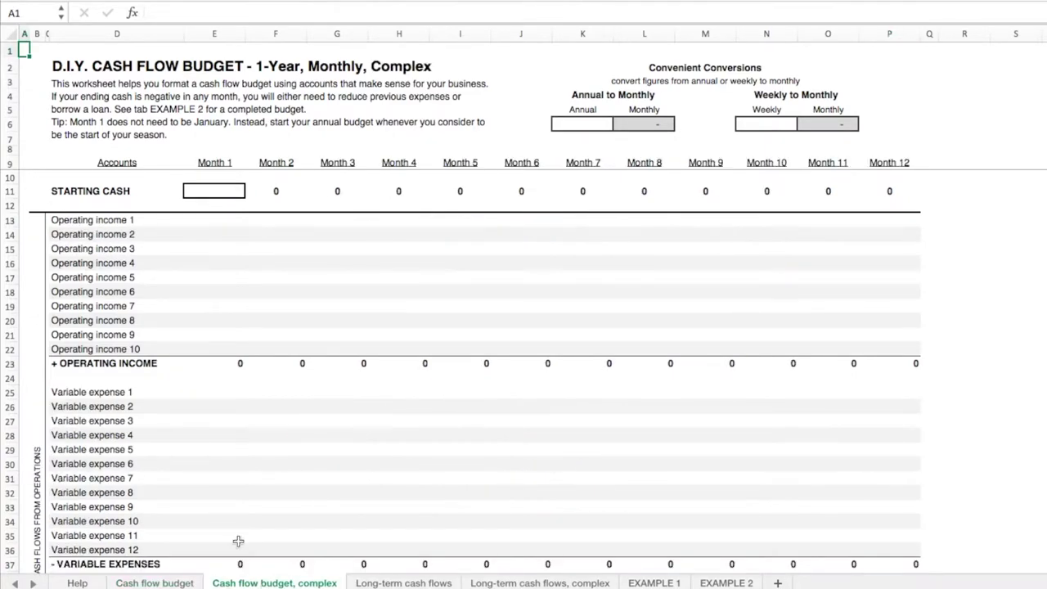
scroll(228, 384, "down", 3)
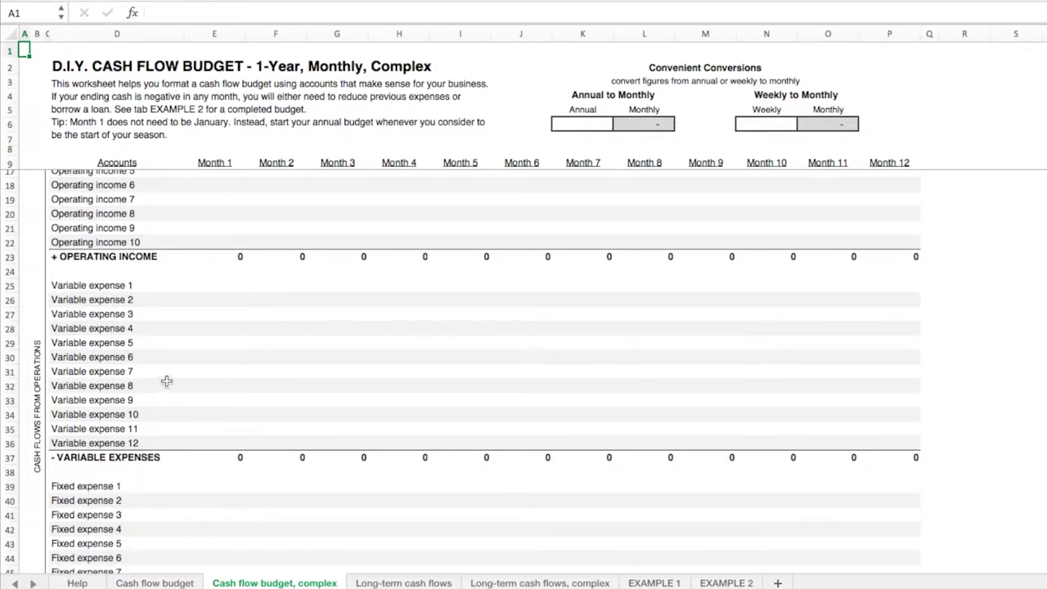
scroll(169, 378, "up", 3)
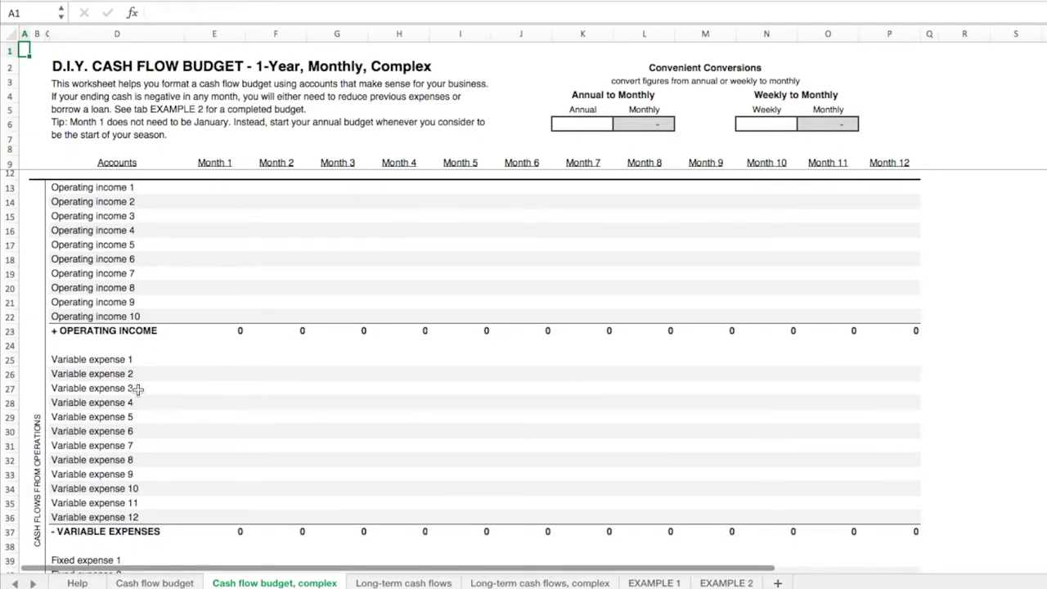
scroll(135, 388, "down", 5)
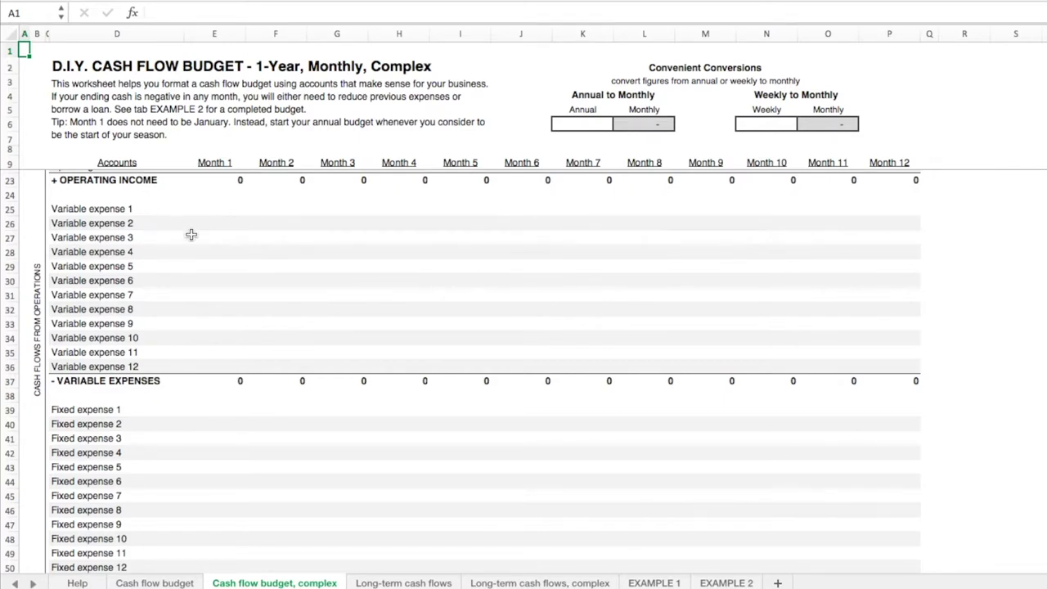
- Examine the operating expense accounts from Labor through Supplies on the Cash flow budget sheet as variable or fixed expenses
left_click(163, 582)
scroll(197, 377, "right", 1)
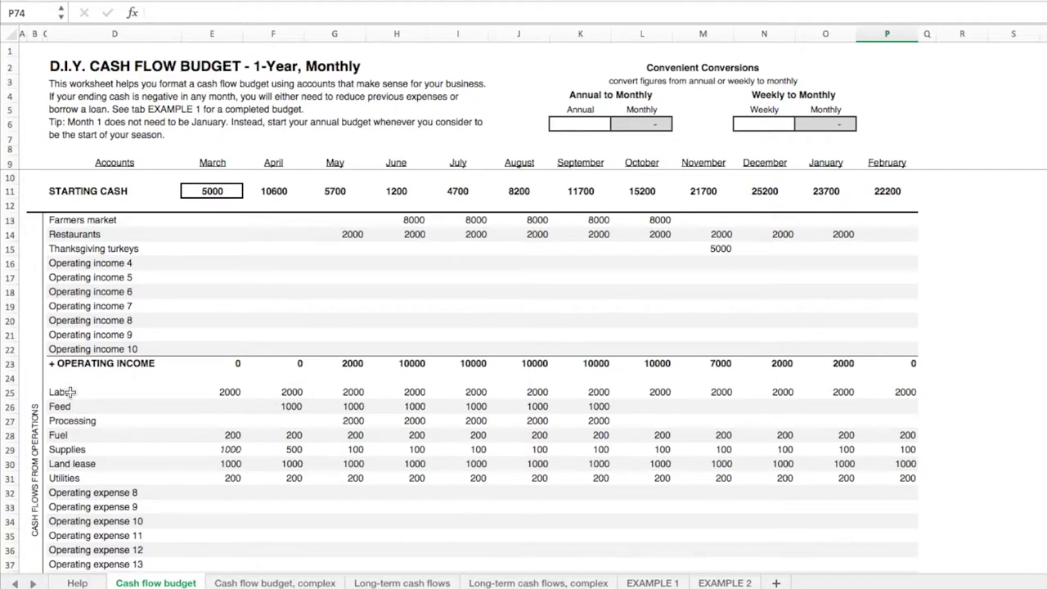
left_click(95, 423)
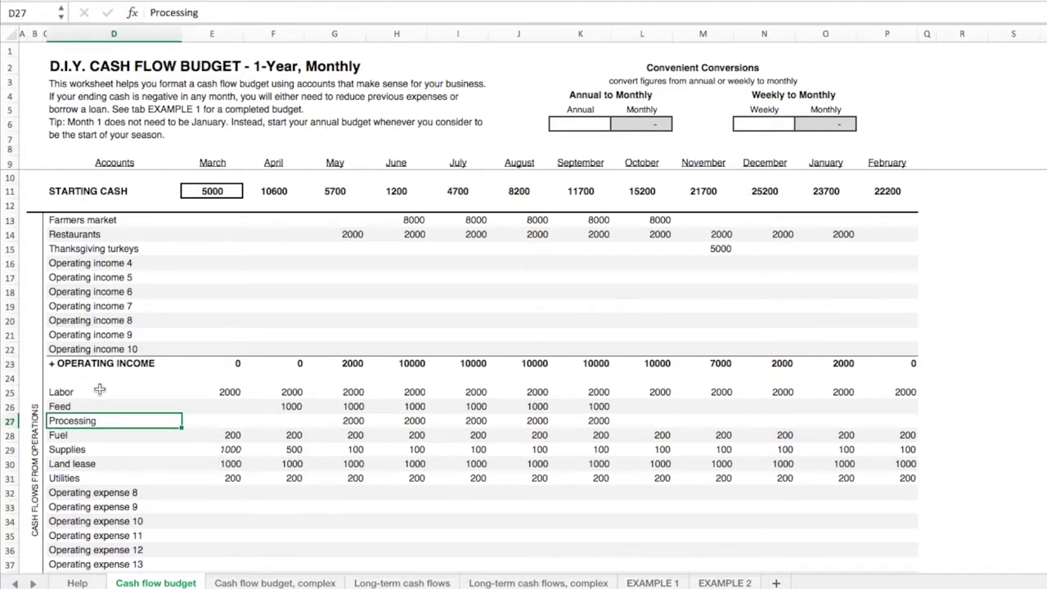
left_click(99, 390)
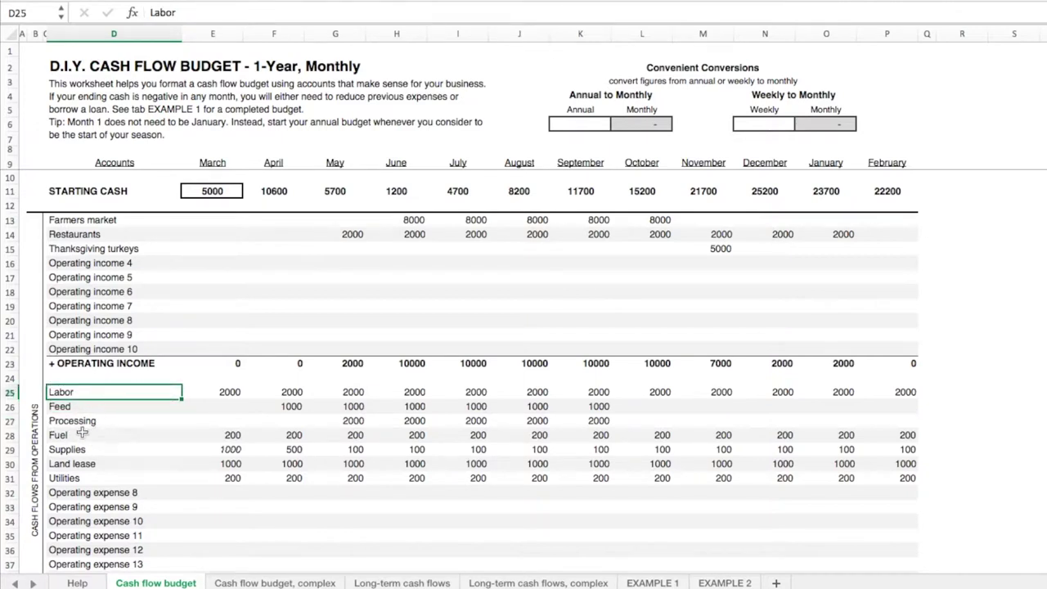
key("Down")
key("Down")
key("Down")
key("Down")
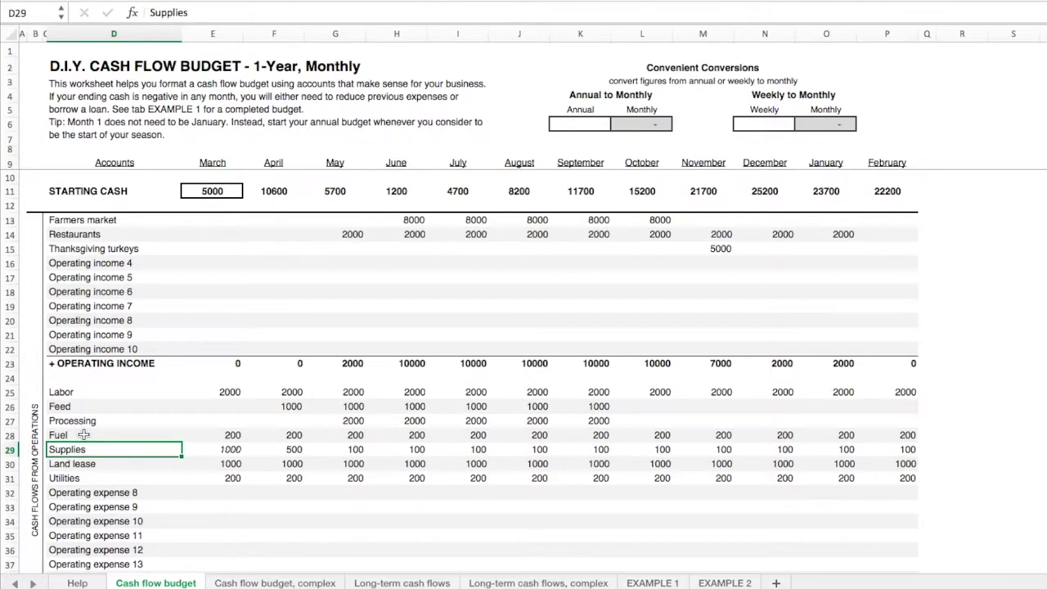
left_click(83, 435)
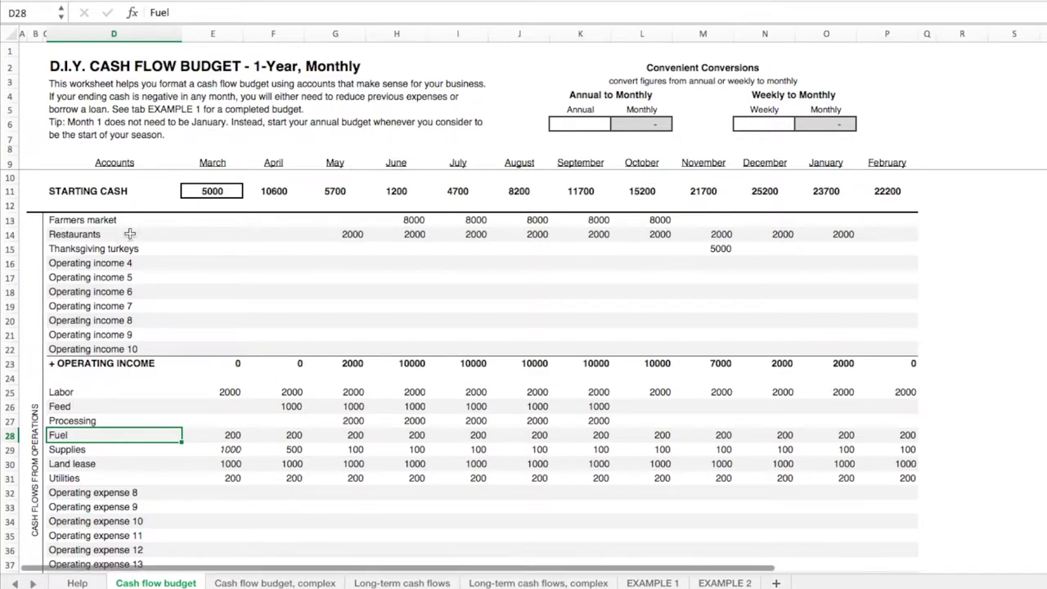
- Copy the March to February headings from the Cash flow budget sheet over the Month 1 to Month 12 headings of the complex sheet
left_click(251, 583)
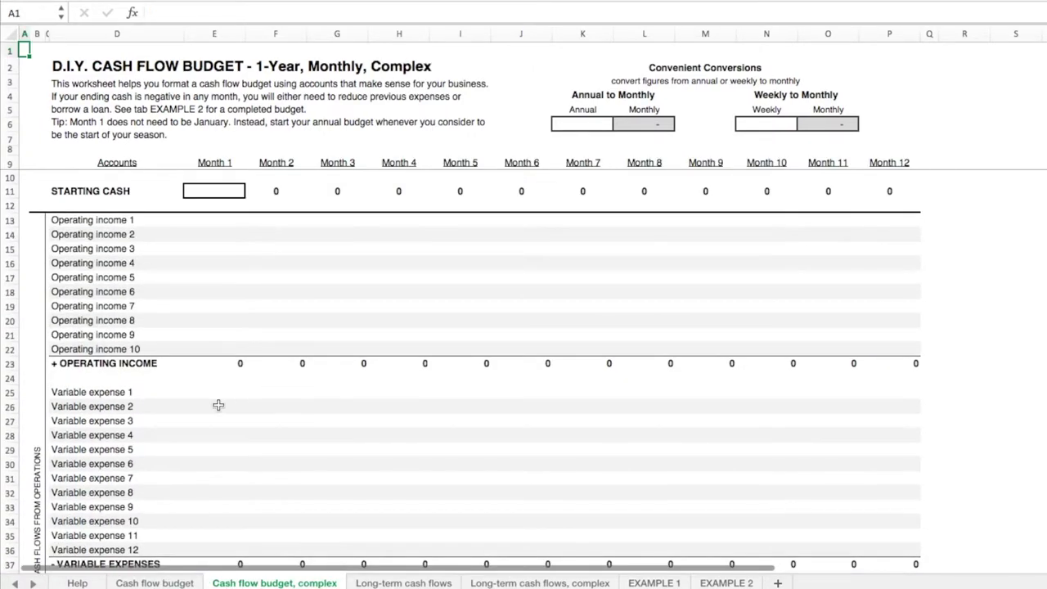
left_click(163, 583)
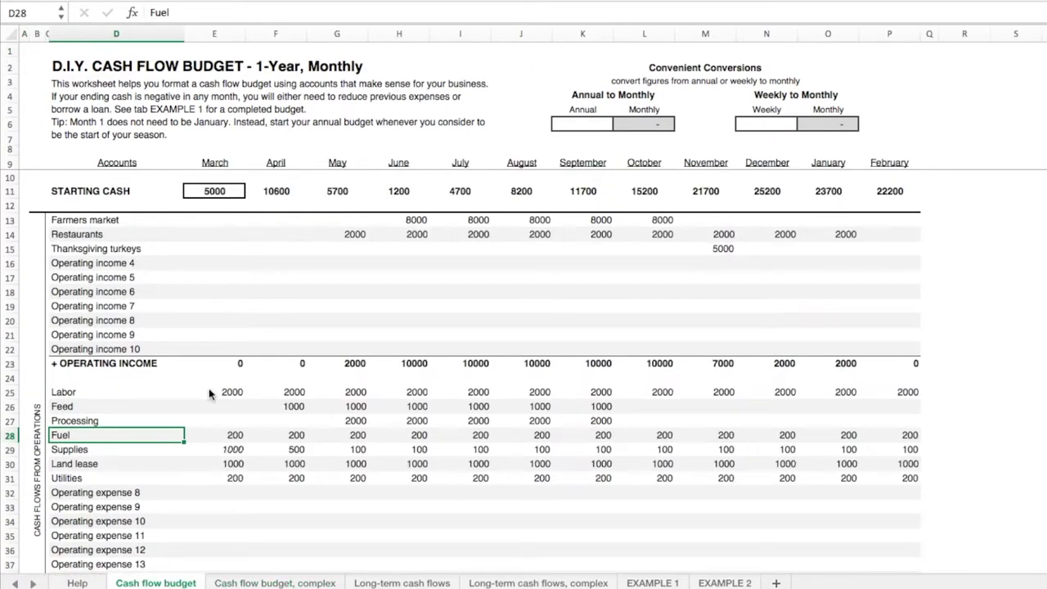
left_click(210, 163)
key("super+shift+Right")
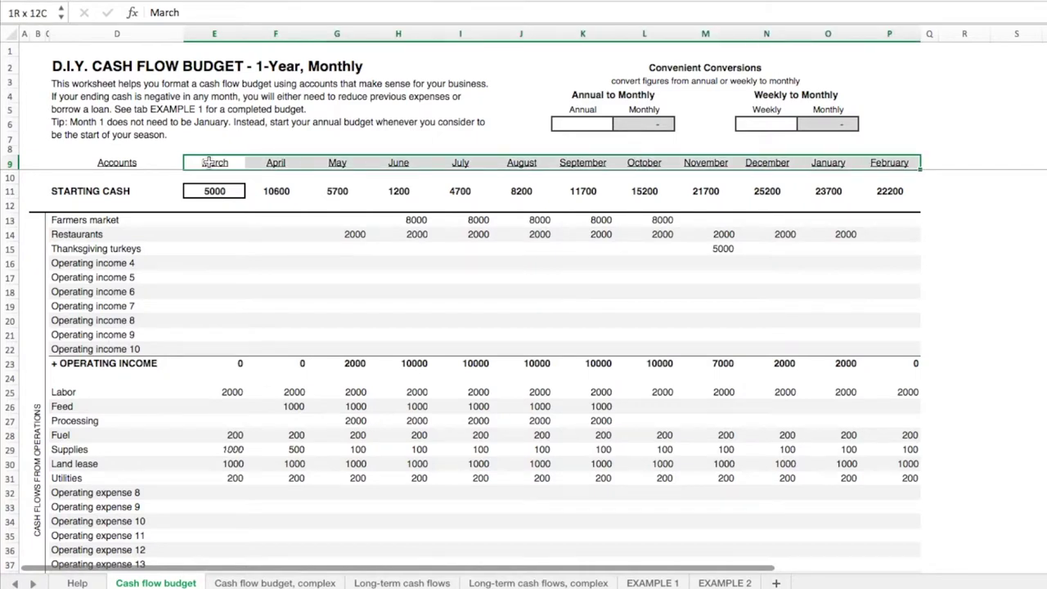
key("super+c")
left_click(252, 584)
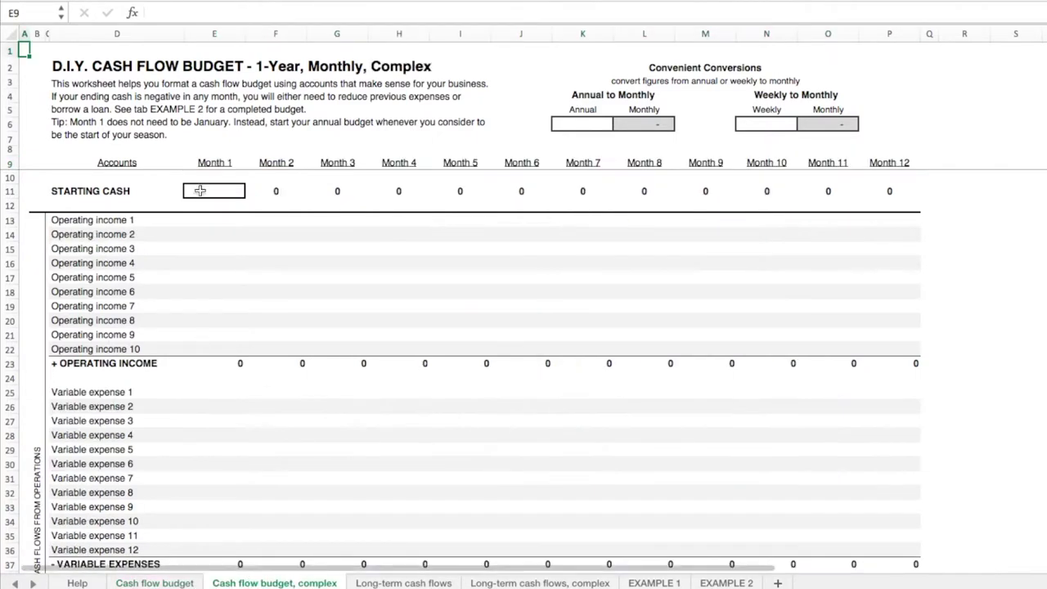
left_click(211, 164)
key("super+v")
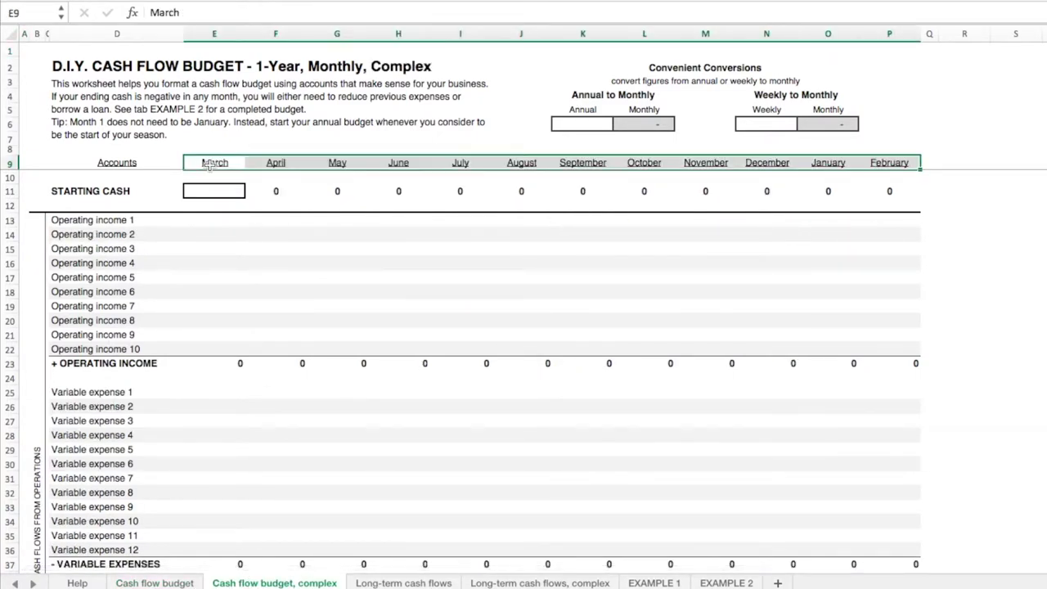
- Set the March starting cash to 5000 on the complex sheet
left_click(209, 191)
type("5")
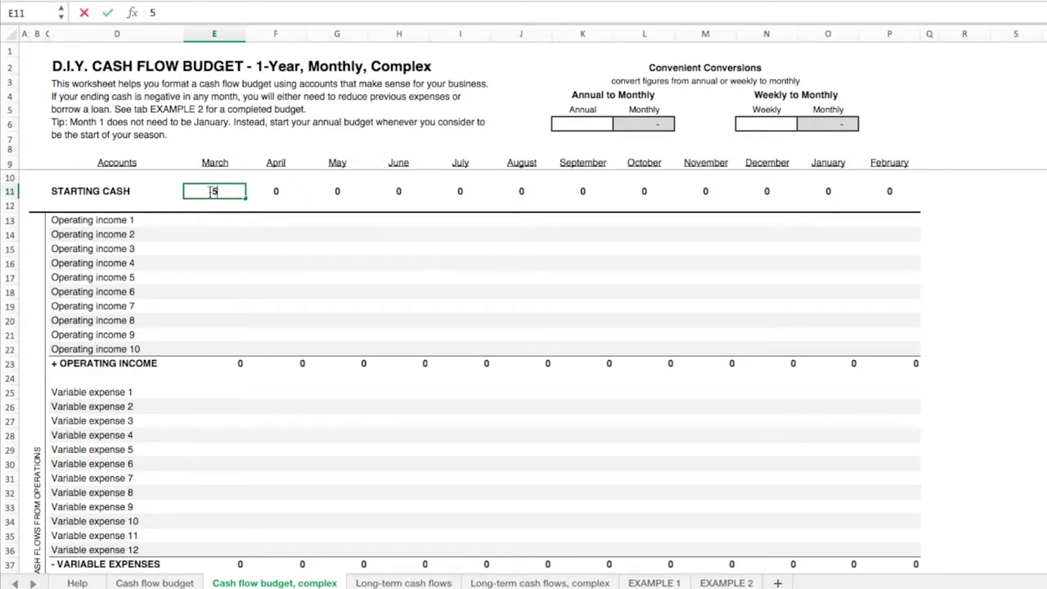
type("000")
key("Return")
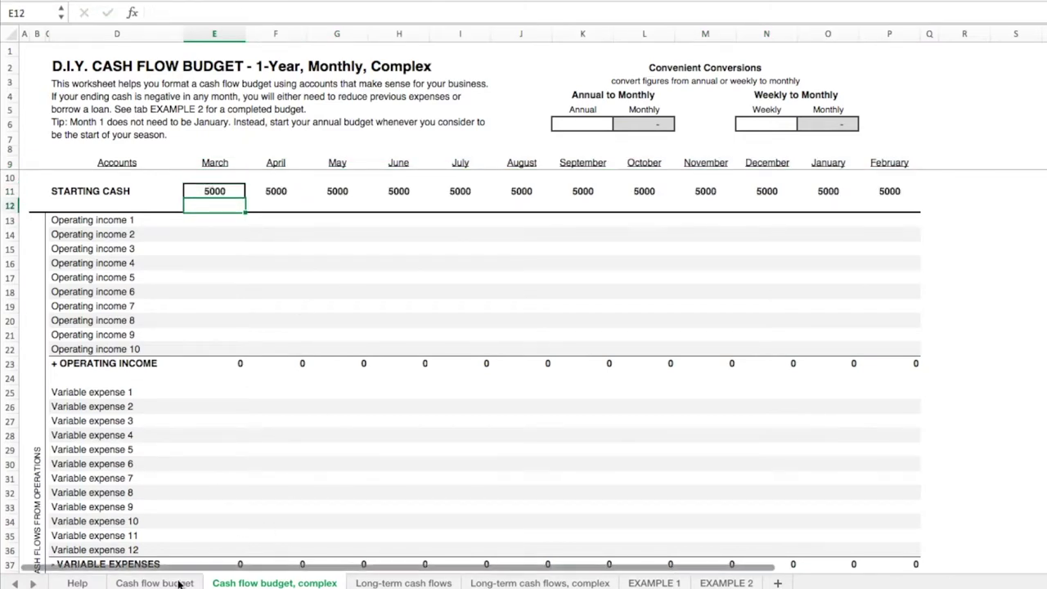
- Copy the Farmers market, Restaurants and Thanksgiving turkeys rows with their monthly amounts from the Cash flow budget sheet over Operating income 1 to 3 of the complex sheet
left_click(179, 582)
left_click(116, 223)
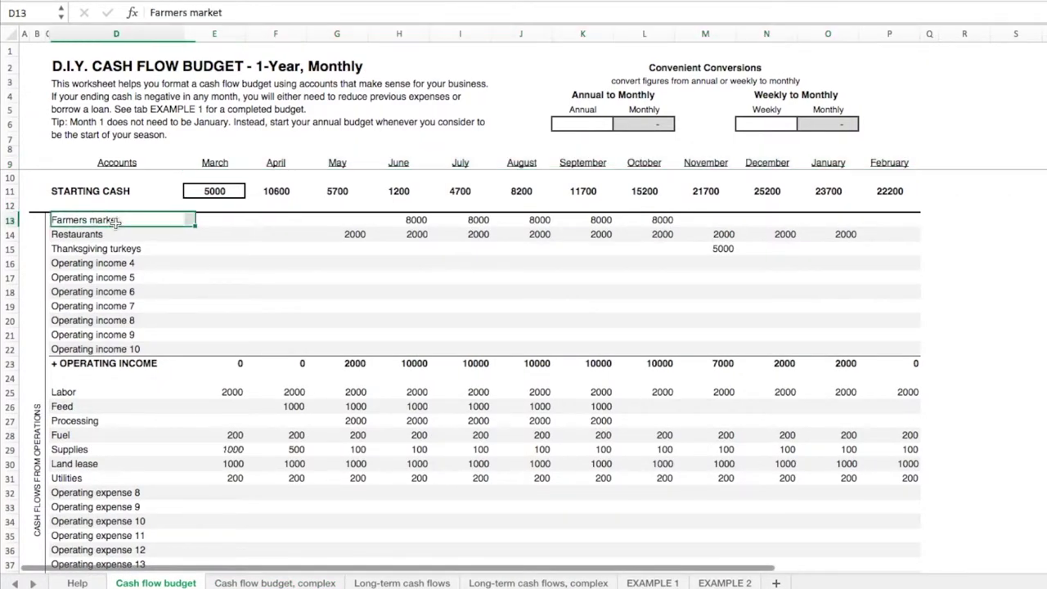
key("ctrl+shift+Down")
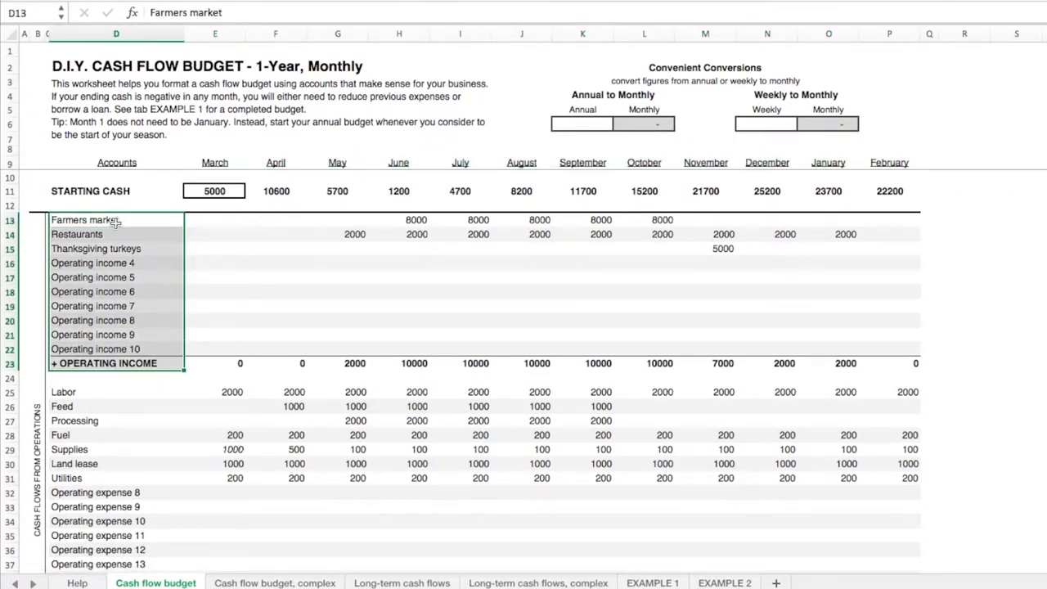
left_click(116, 223)
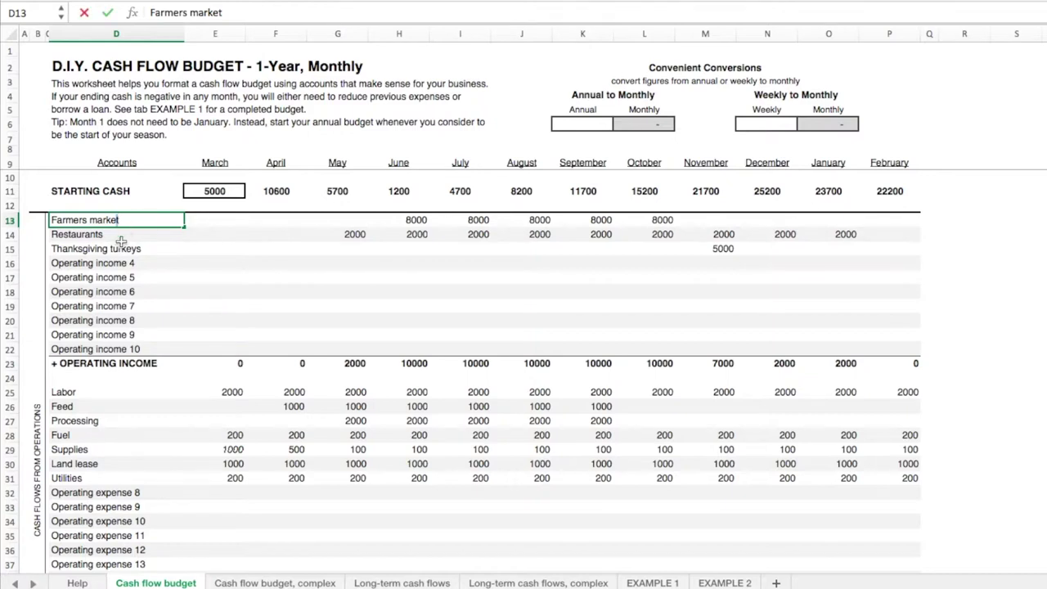
left_click(121, 247)
key("shift+Up")
key("shift+Up")
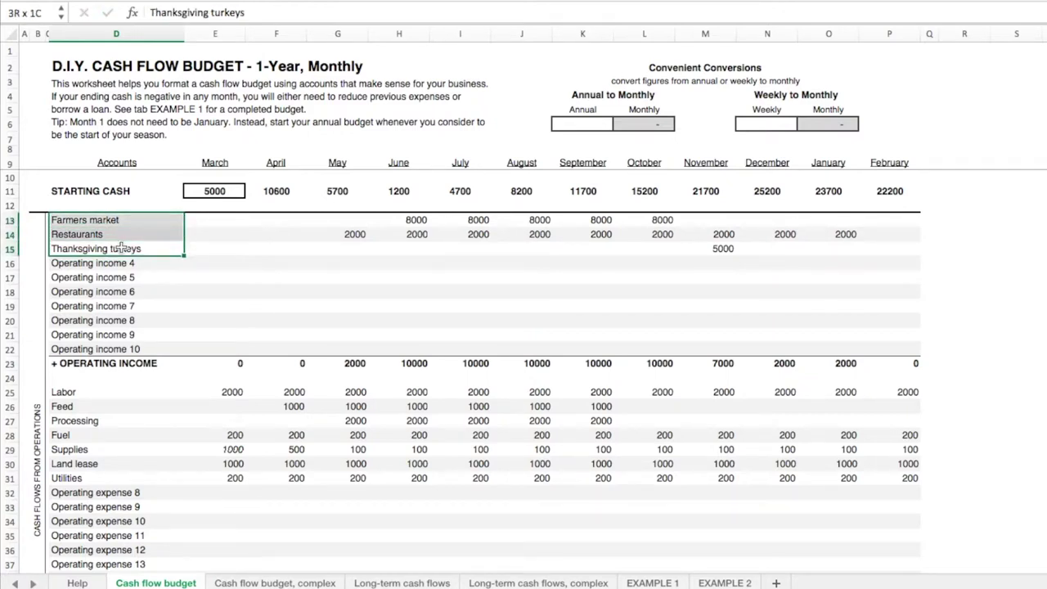
key("ctrl+shift+Right")
key("shift+Right")
key("shift+Right")
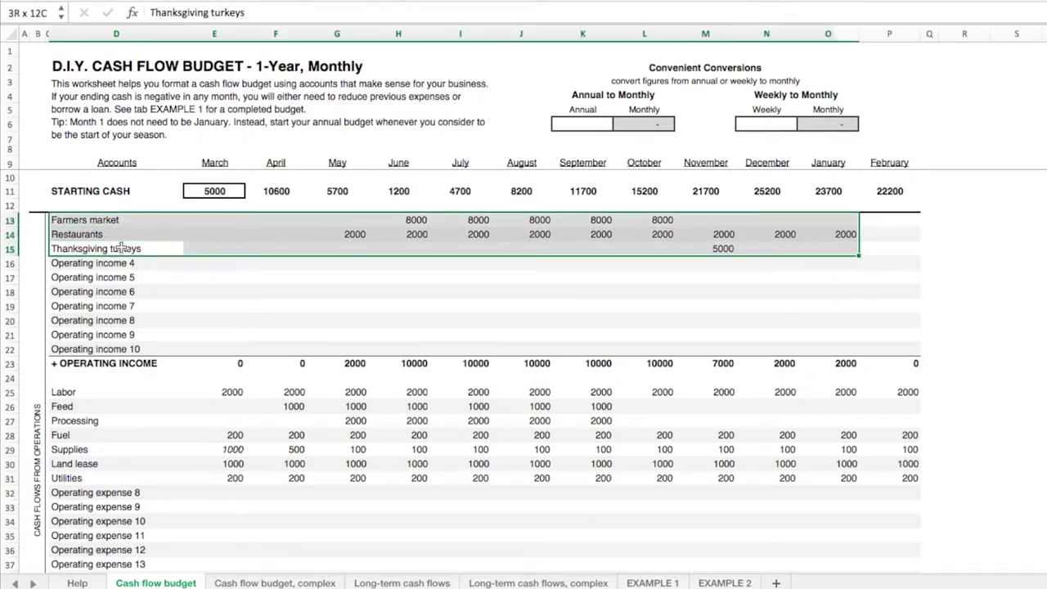
key("ctrl+c")
left_click(274, 582)
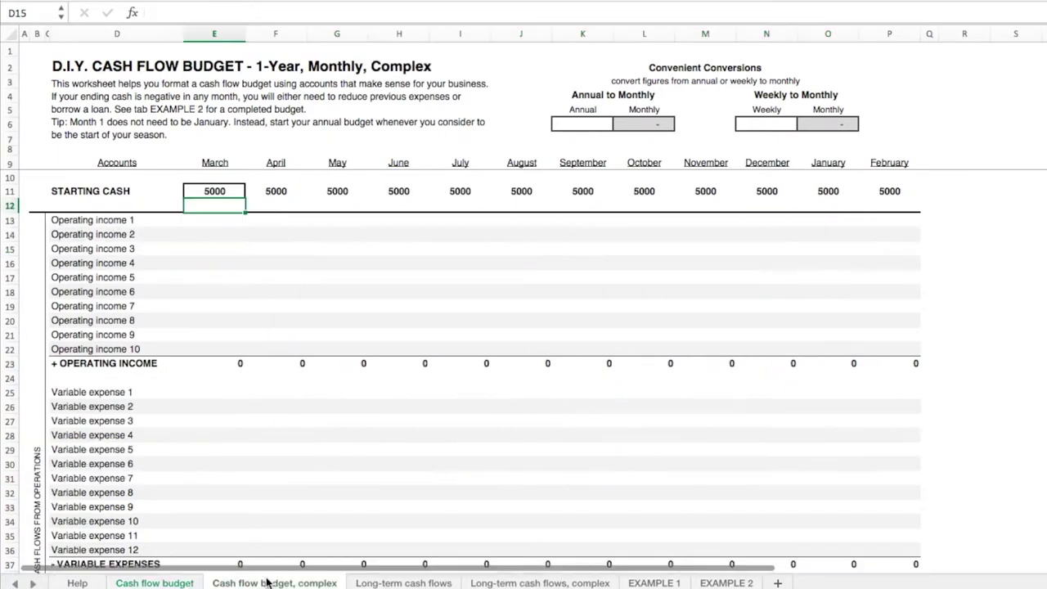
left_click(110, 220)
key("ctrl+v")
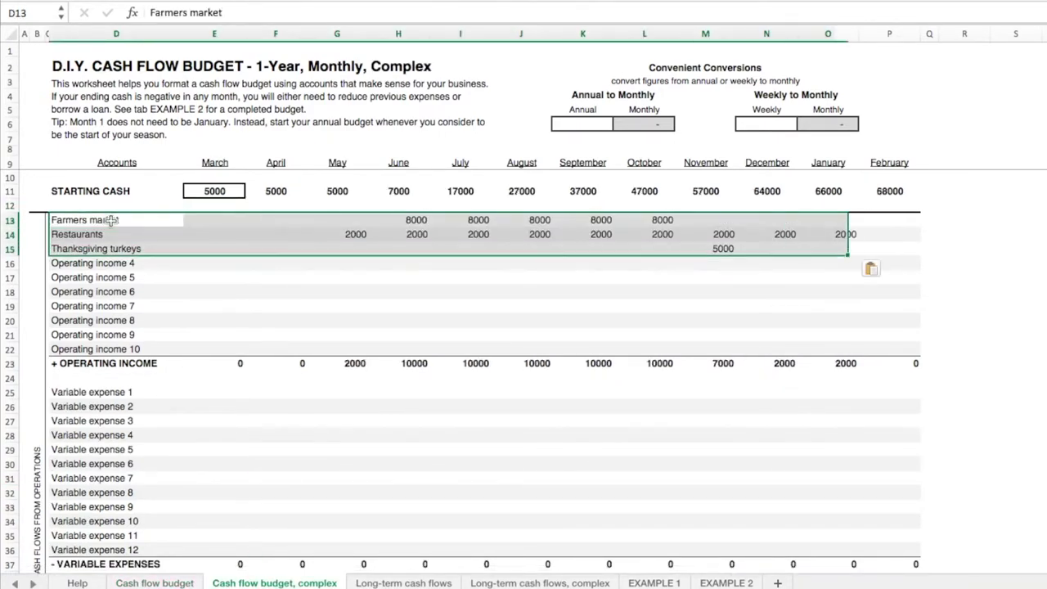
- Copy the Labor through Supplies rows, March to February, from the Cash flow budget sheet over Variable expense 1 to 5 of the complex sheet
left_click(117, 392)
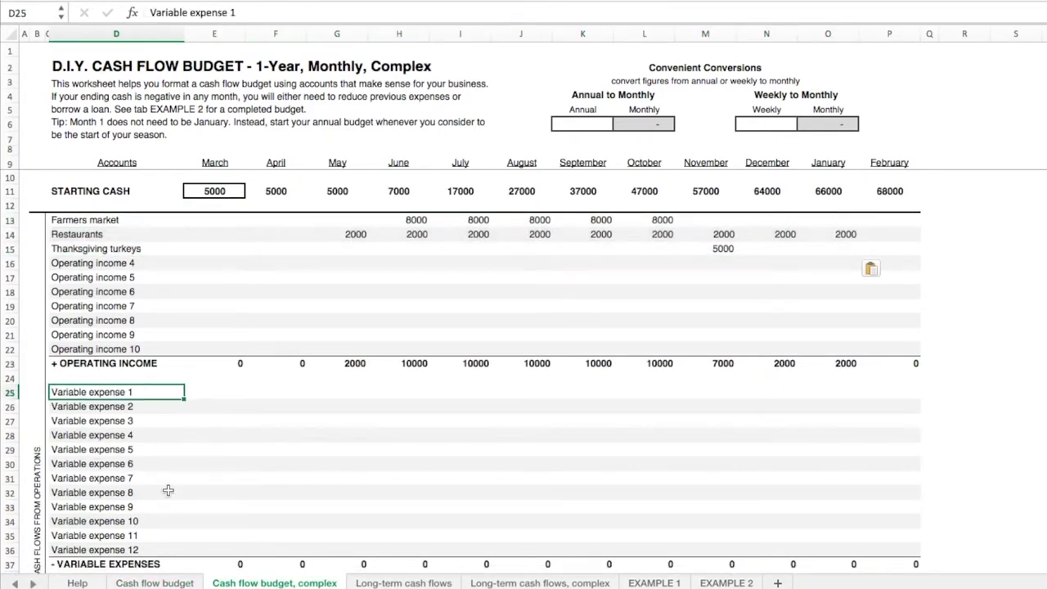
left_click(142, 582)
scroll(190, 327, "down", 1)
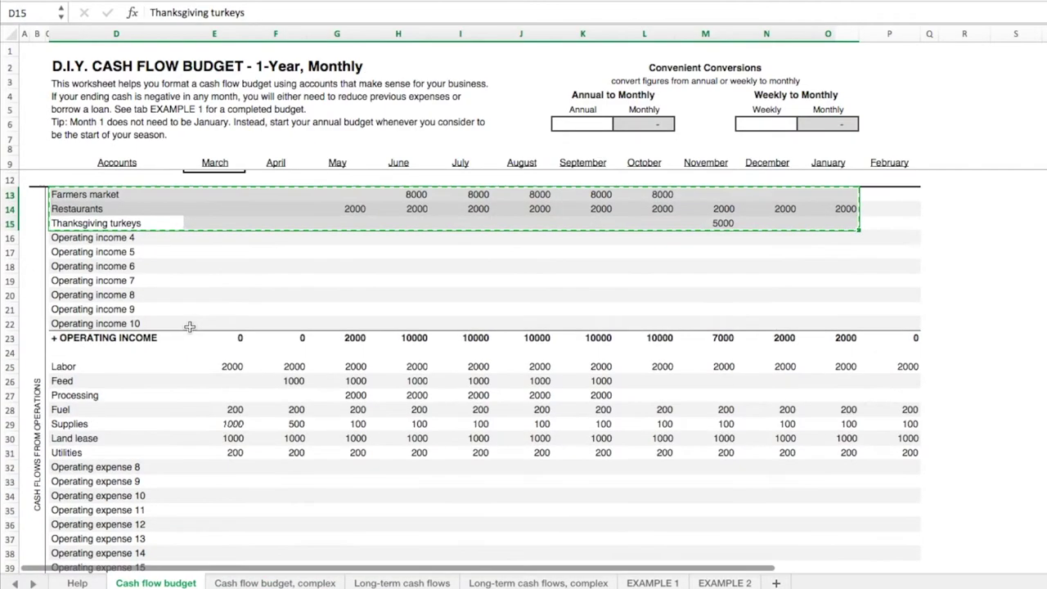
left_click(127, 368)
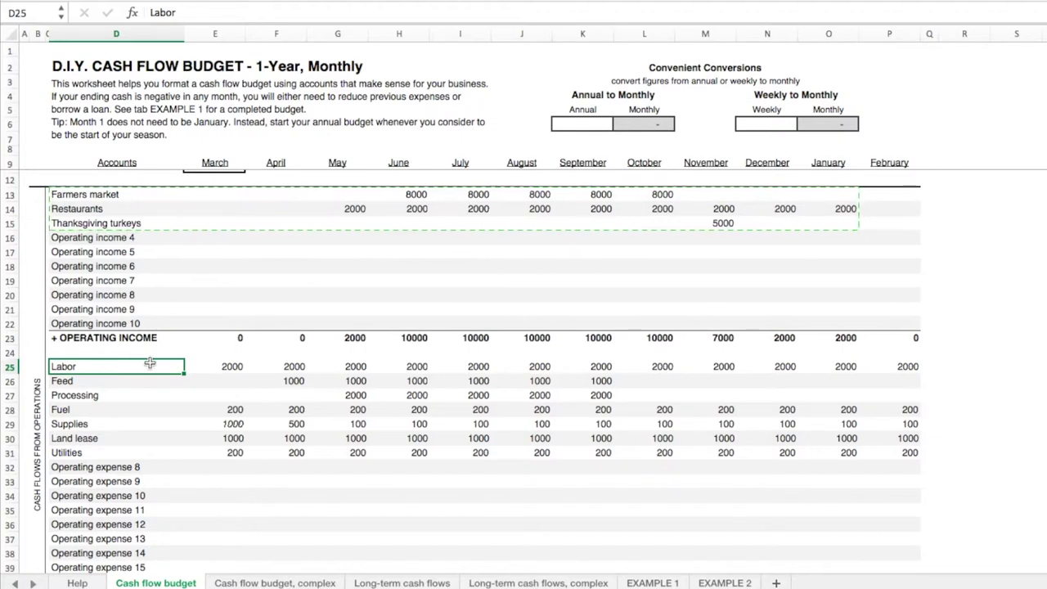
left_click_drag(149, 366, 882, 421)
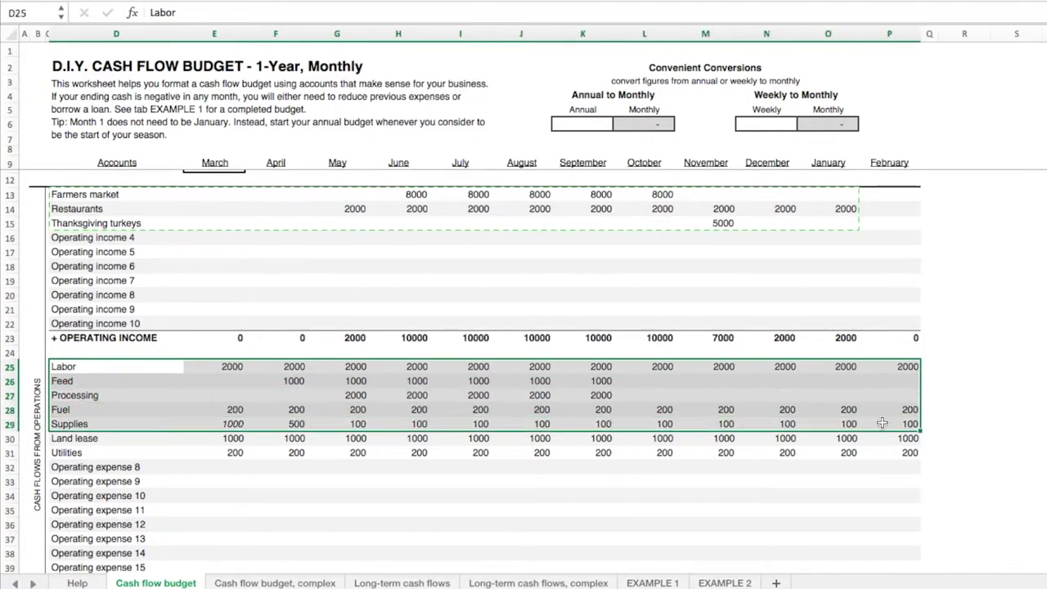
key("super+c")
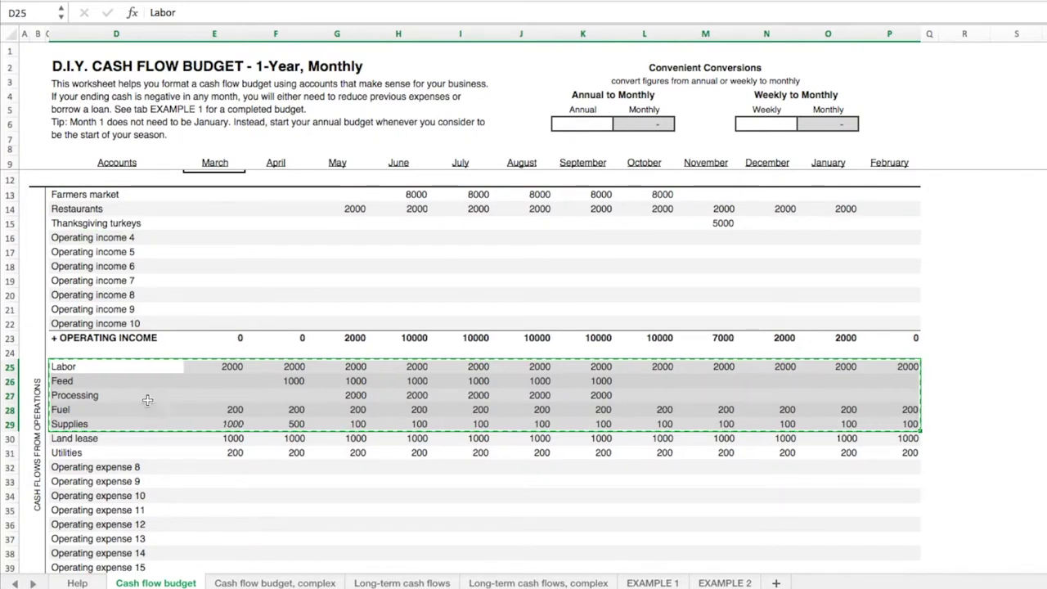
left_click(250, 582)
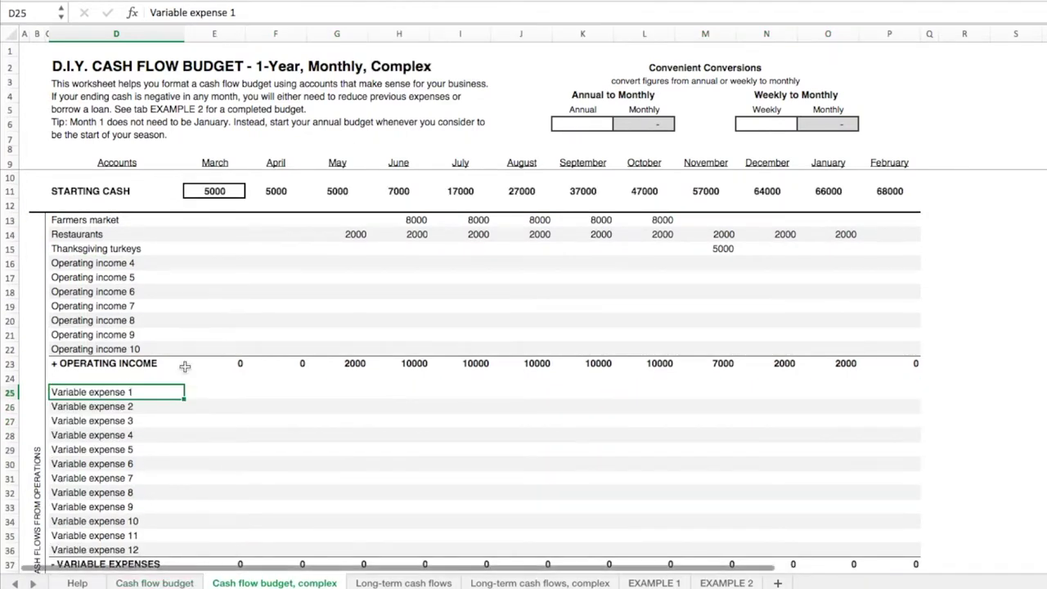
key("super+v")
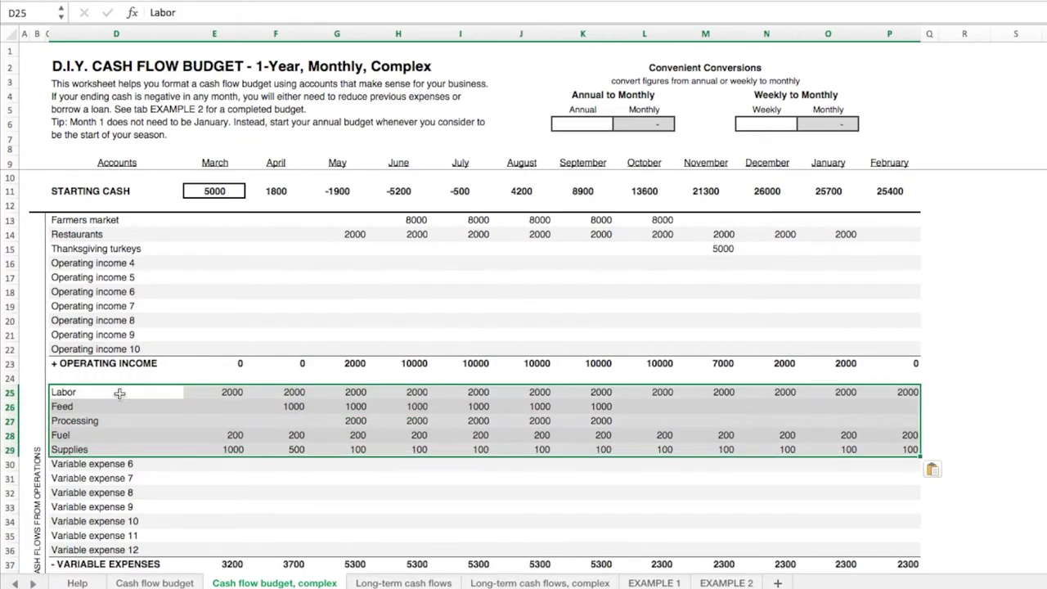
- Copy the Land lease and Utilities rows with their monthly amounts from the Cash flow budget sheet over Fixed expense 1 and 2 of the complex sheet
scroll(120, 393, "down", 5)
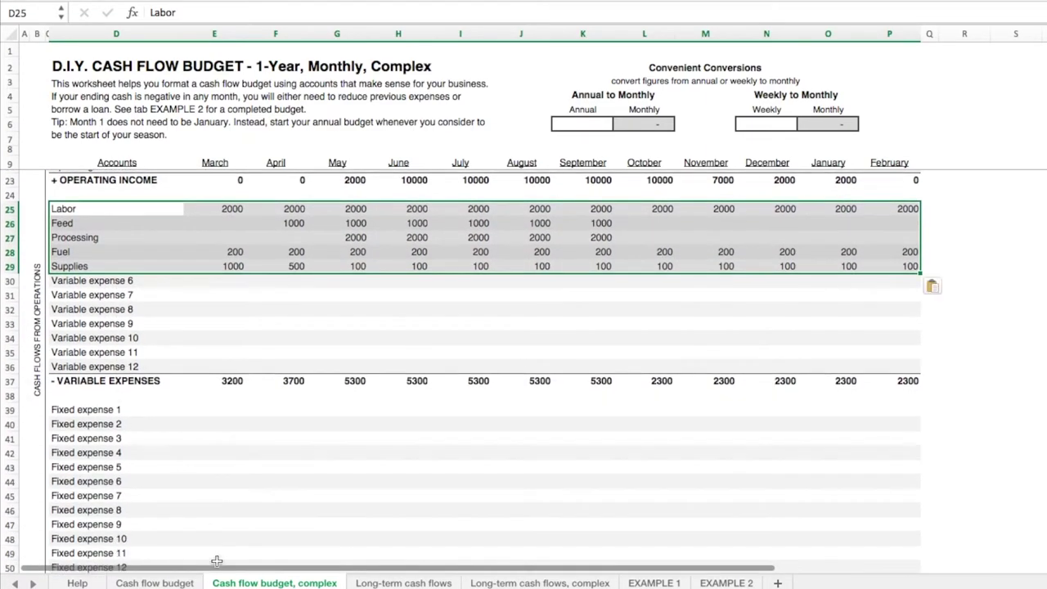
left_click(186, 583)
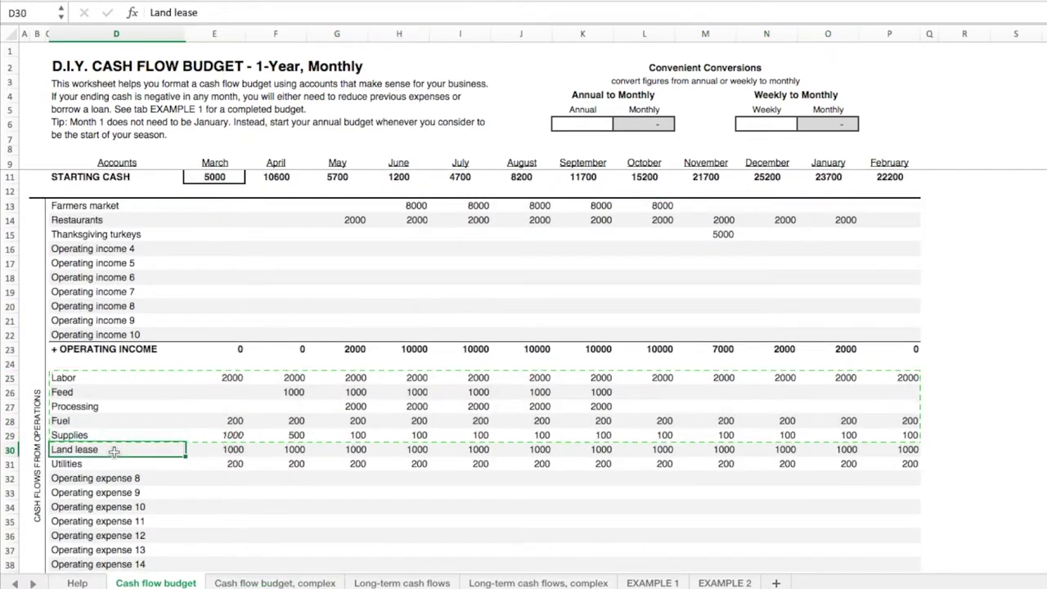
left_click_drag(114, 450, 895, 462)
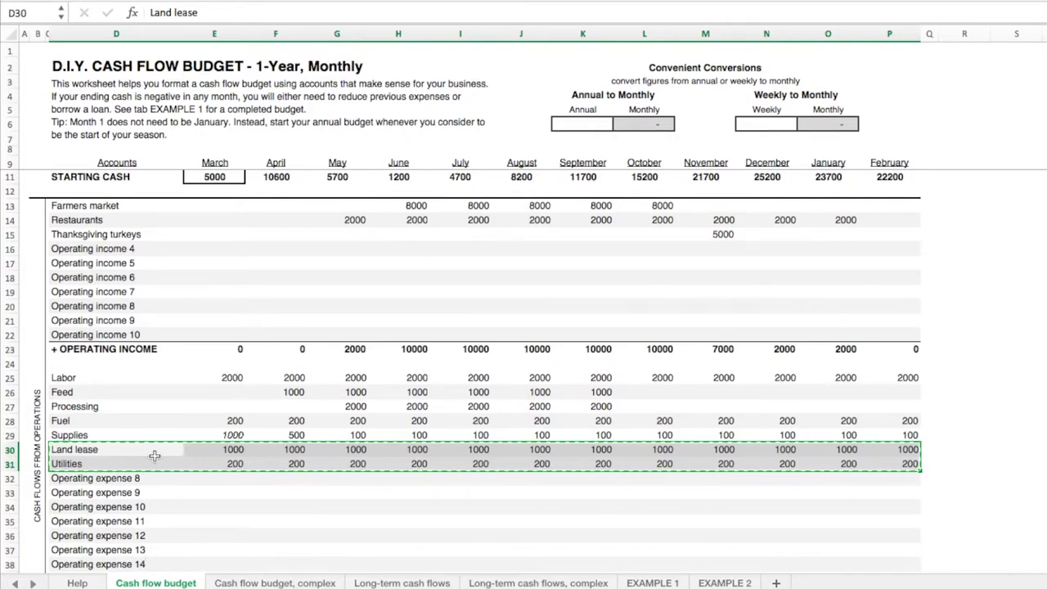
left_click(261, 583)
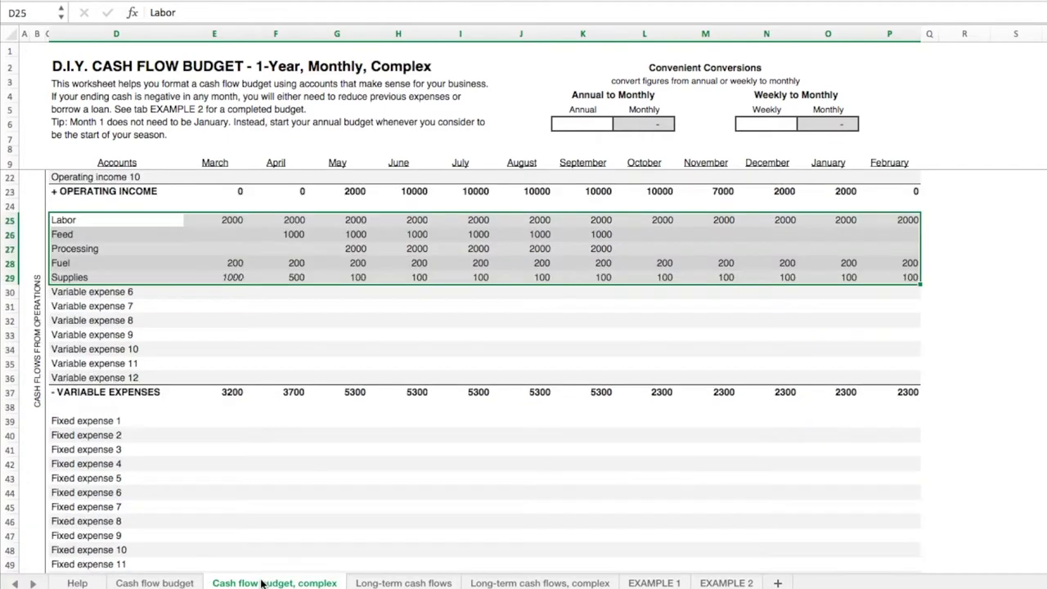
left_click(106, 422)
key("ctrl+v")
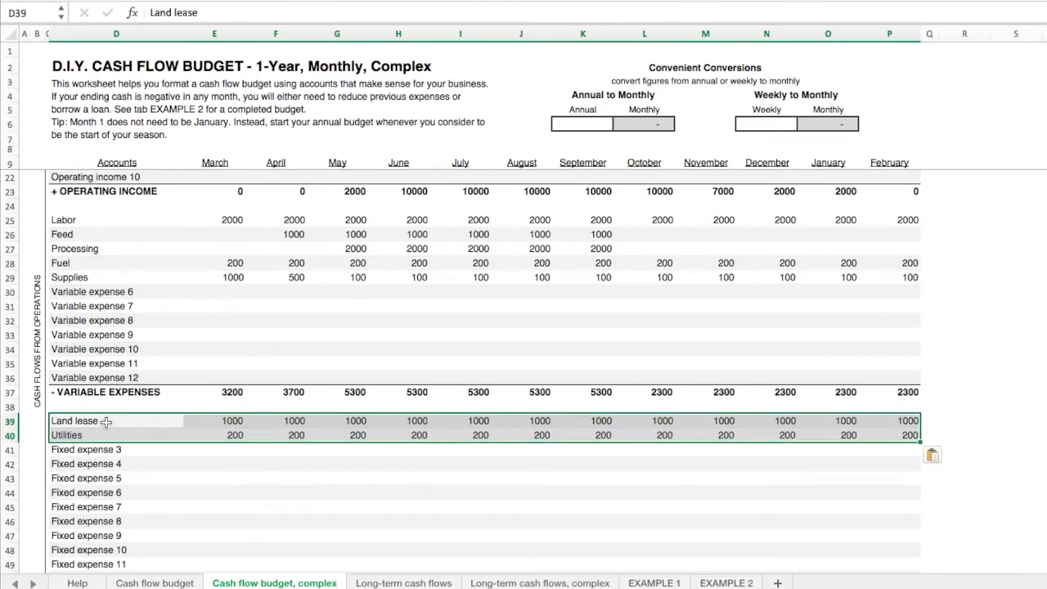
- Copy the FSA microloan account and its March amount from the Cash flow budget sheet over Financing income 1 of the complex sheet
scroll(115, 423, "down", 5)
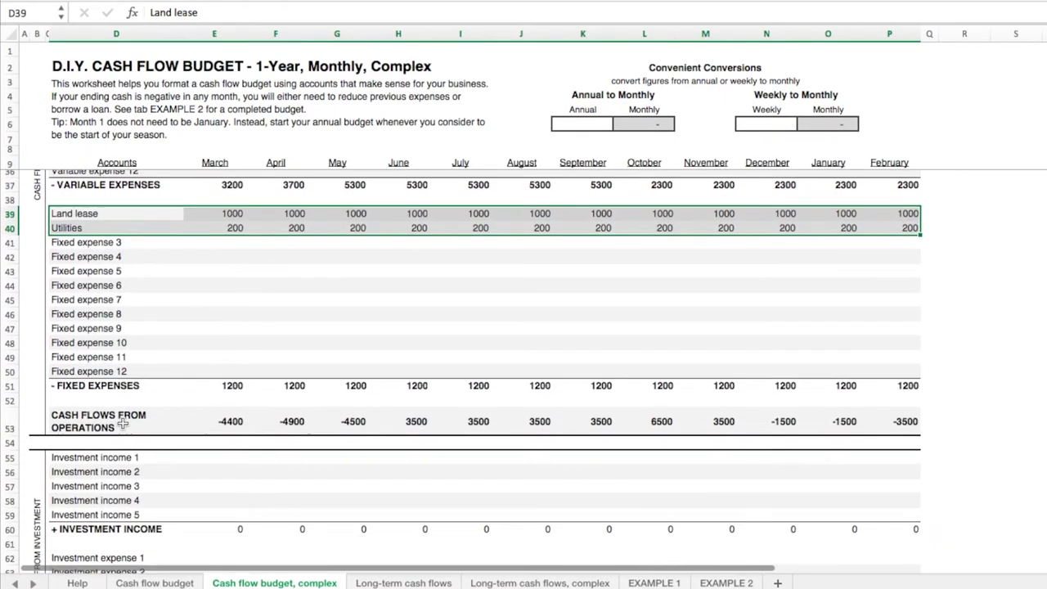
left_click(168, 583)
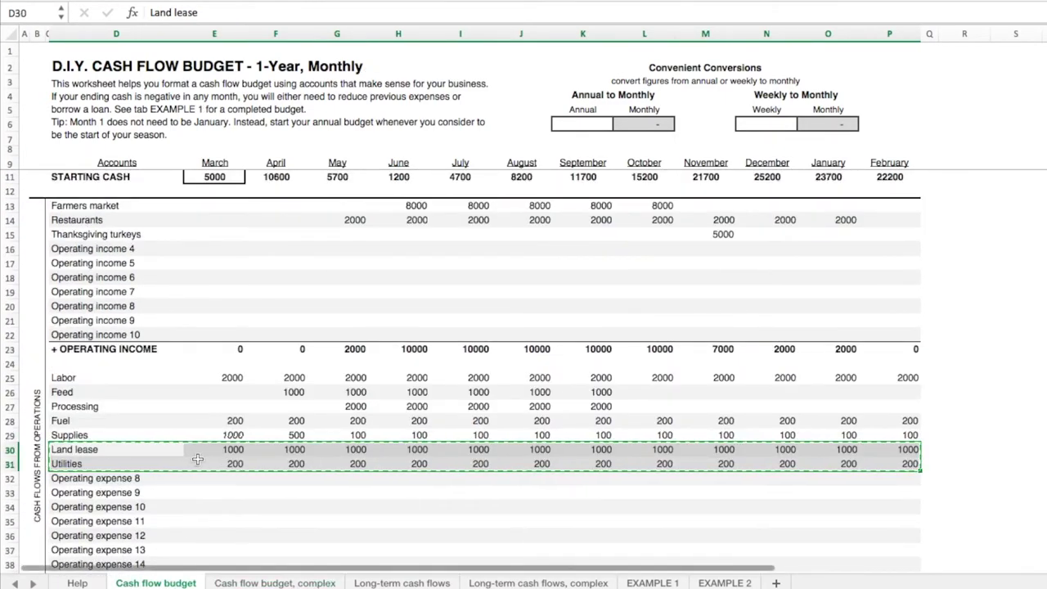
scroll(197, 459, "down", 8)
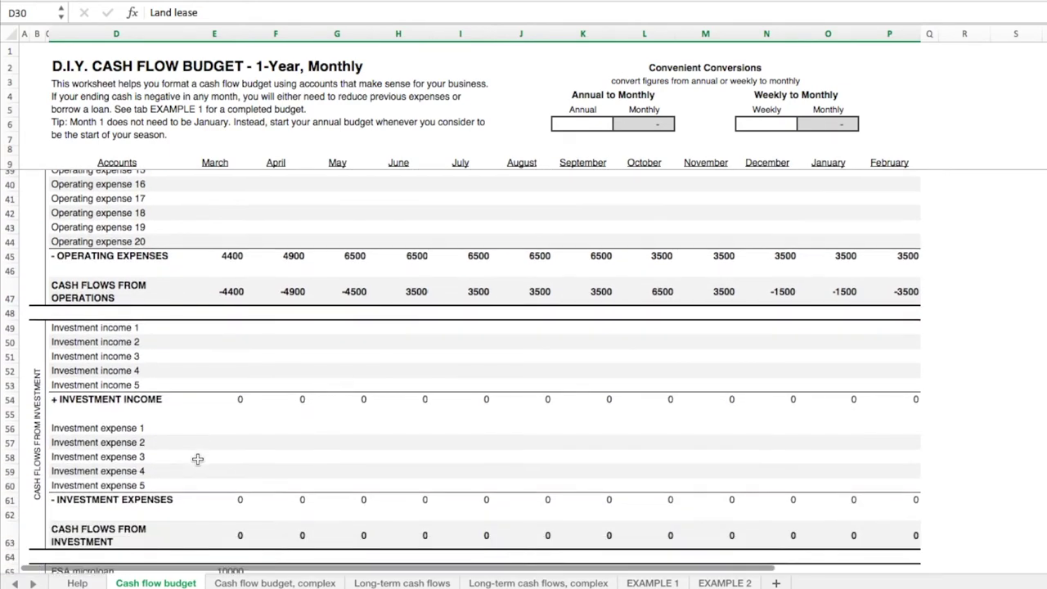
scroll(197, 458, "down", 4)
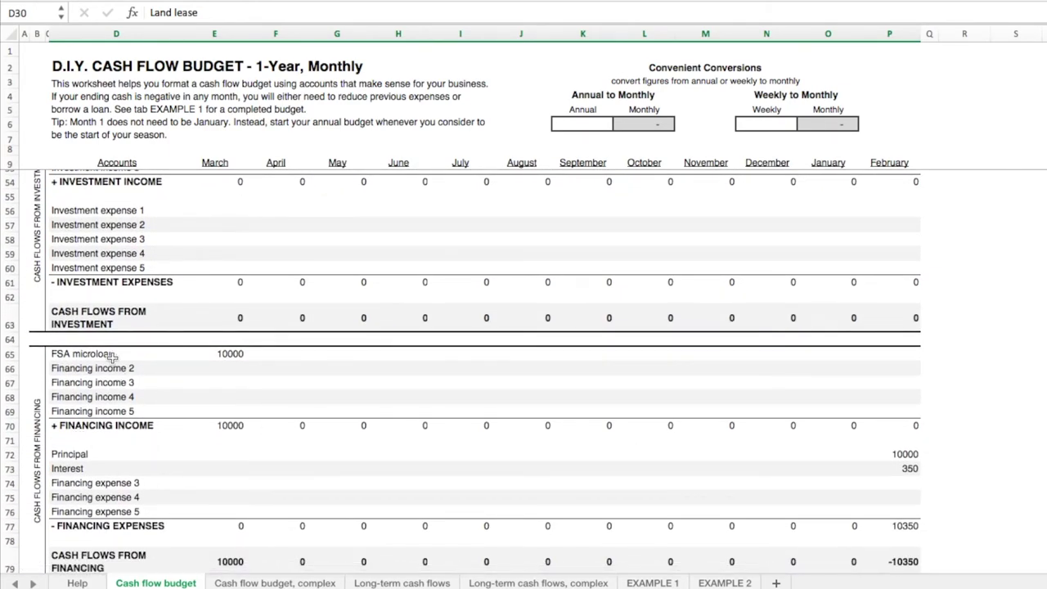
left_click(173, 352)
left_click_drag(174, 353, 225, 353)
key("super+c")
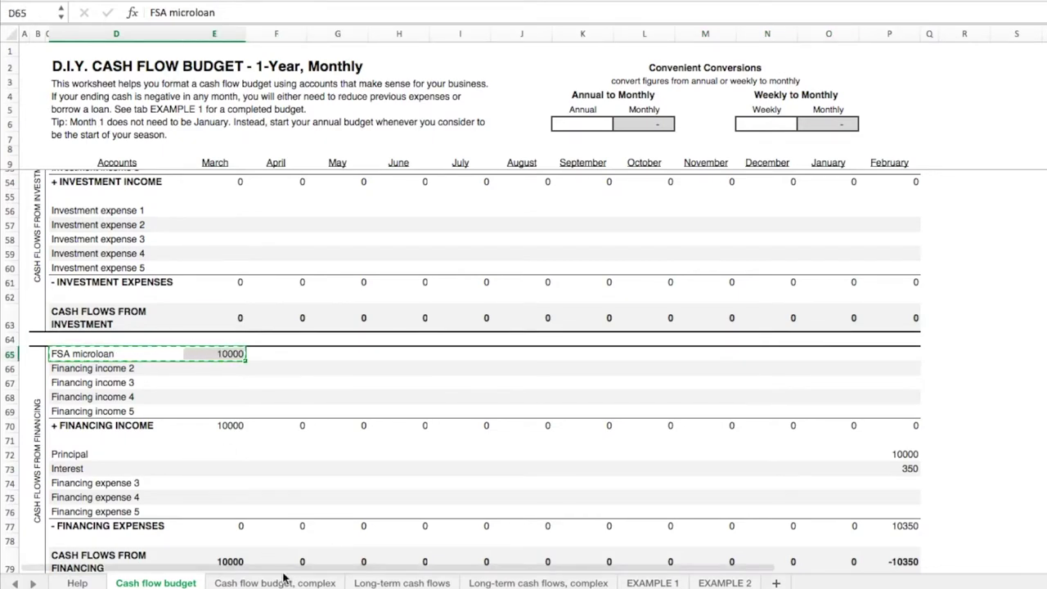
left_click(274, 582)
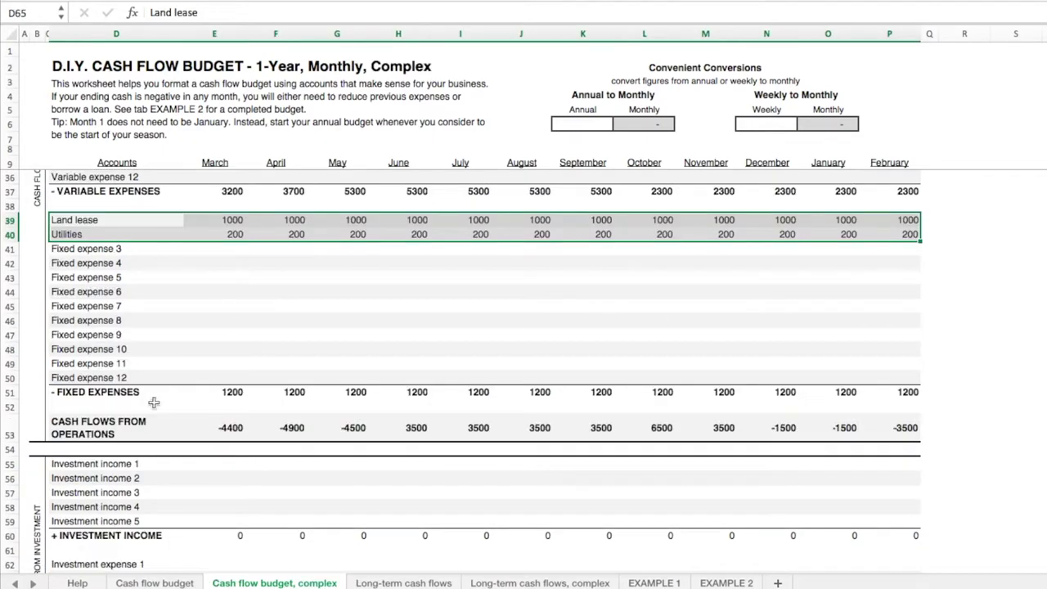
scroll(114, 467, "down", 3)
scroll(114, 467, "down", 4)
left_click(107, 454)
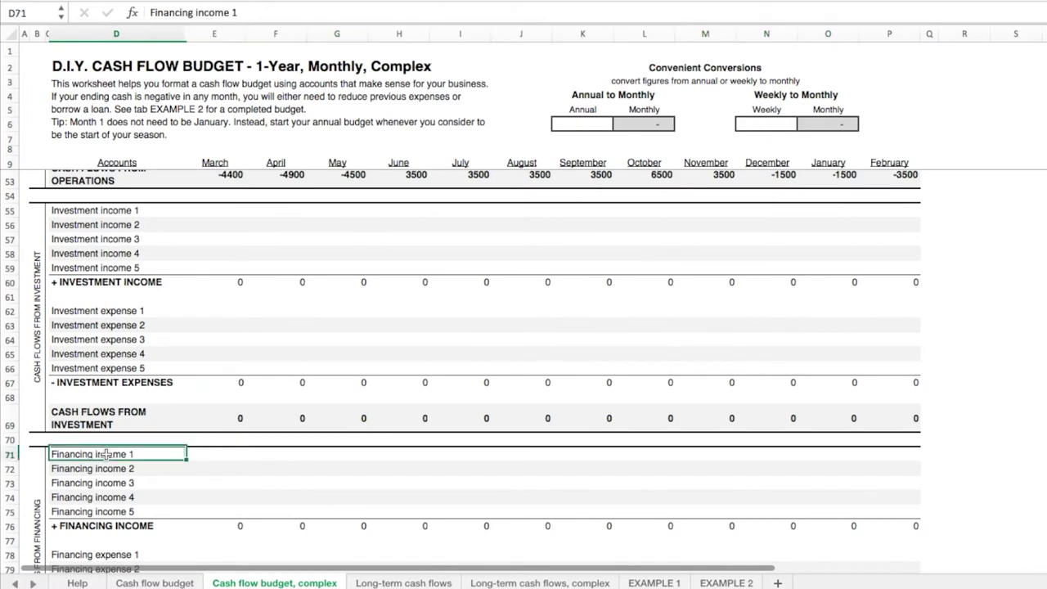
key("super+v")
- Copy the Principal and Interest rows, March to February, from the Cash flow budget sheet over Financing expense 1 and 2 of the complex sheet
scroll(106, 453, "down", 3)
left_click(114, 417)
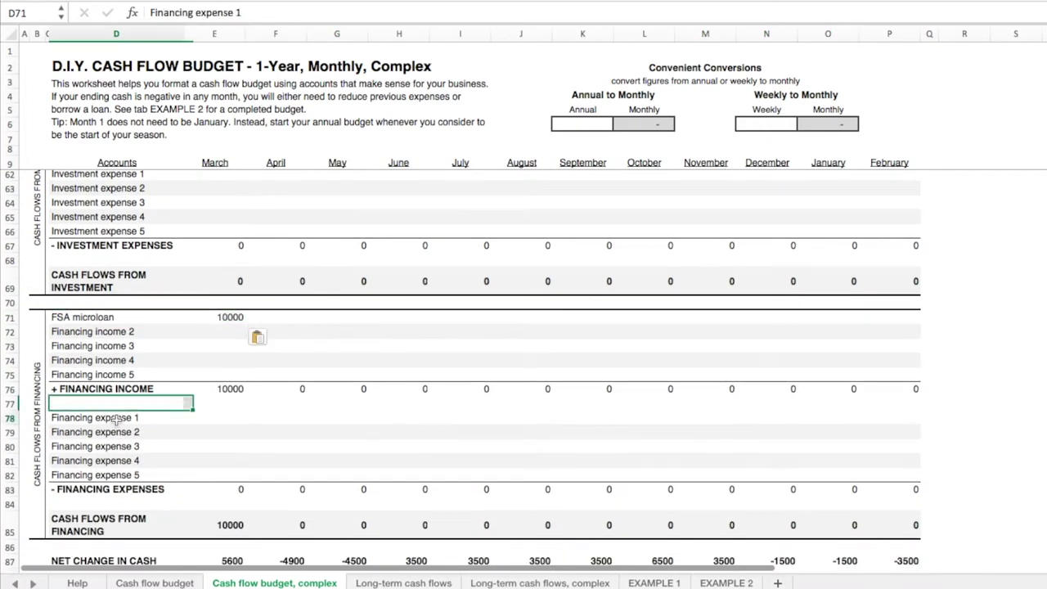
left_click(154, 582)
left_click(105, 465)
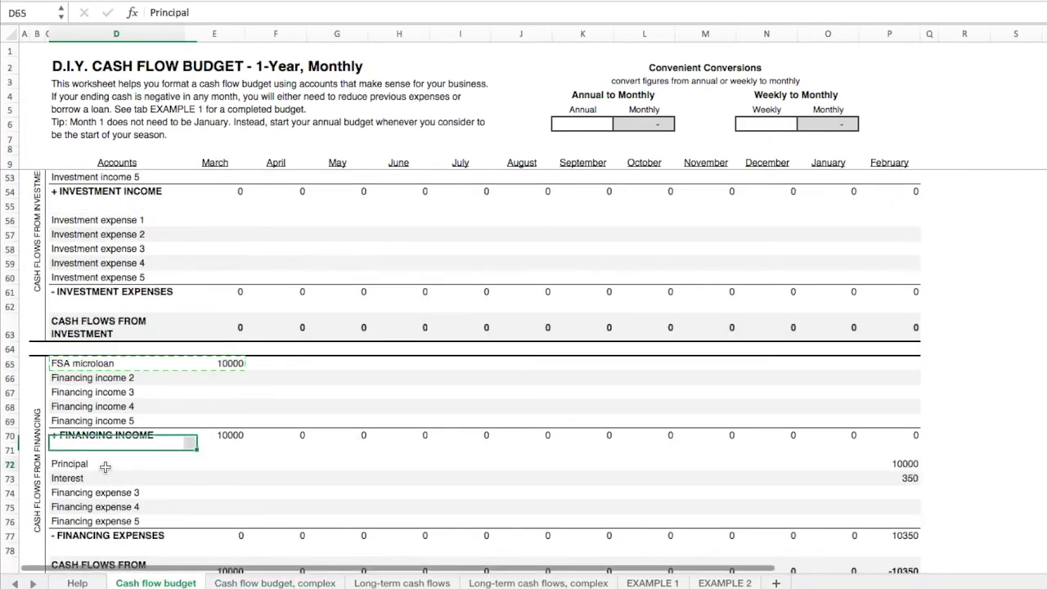
key("shift+Right")
key("shift+Right")
key("shift+Right")
key("shift+Right")
key("shift+Right")
key("shift+Right")
key("shift+Right")
key("shift+Right")
key("shift+Right")
key("shift+Right")
key("shift+Right")
key("shift+Right")
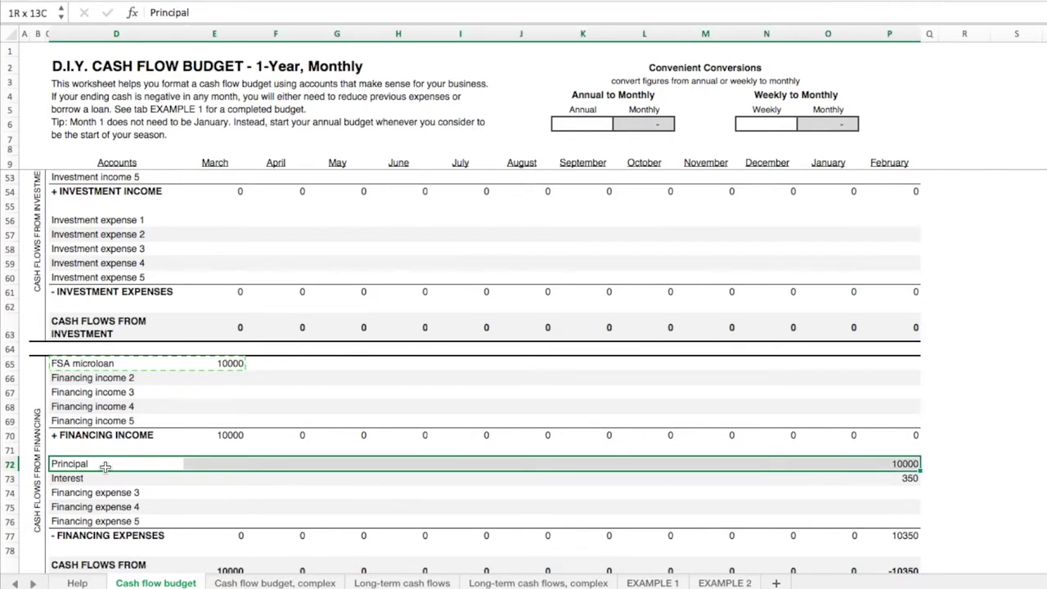
key("shift+Down")
key("super+c")
left_click(261, 583)
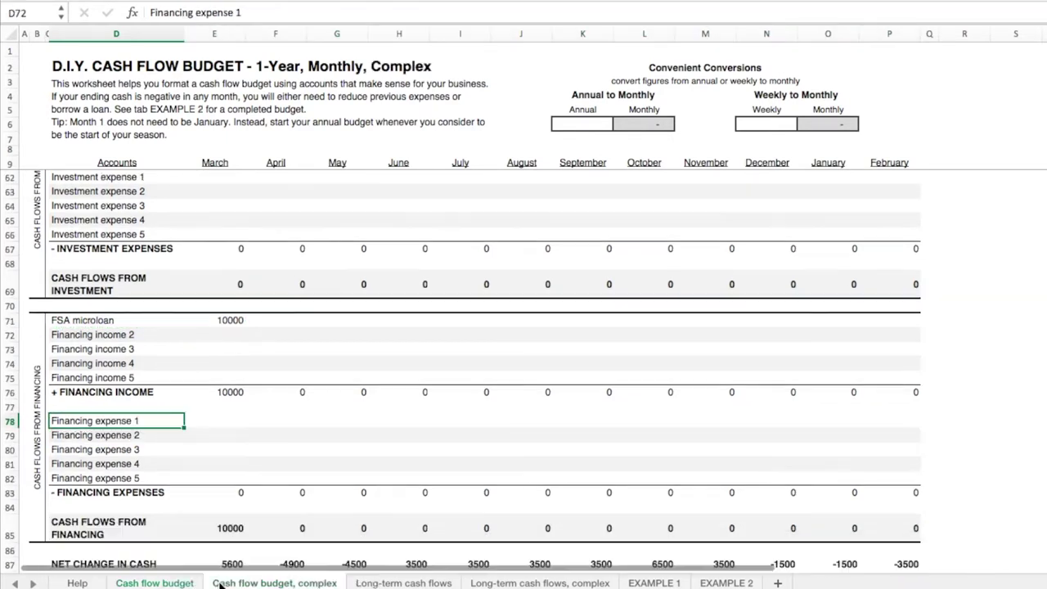
key("super+v")
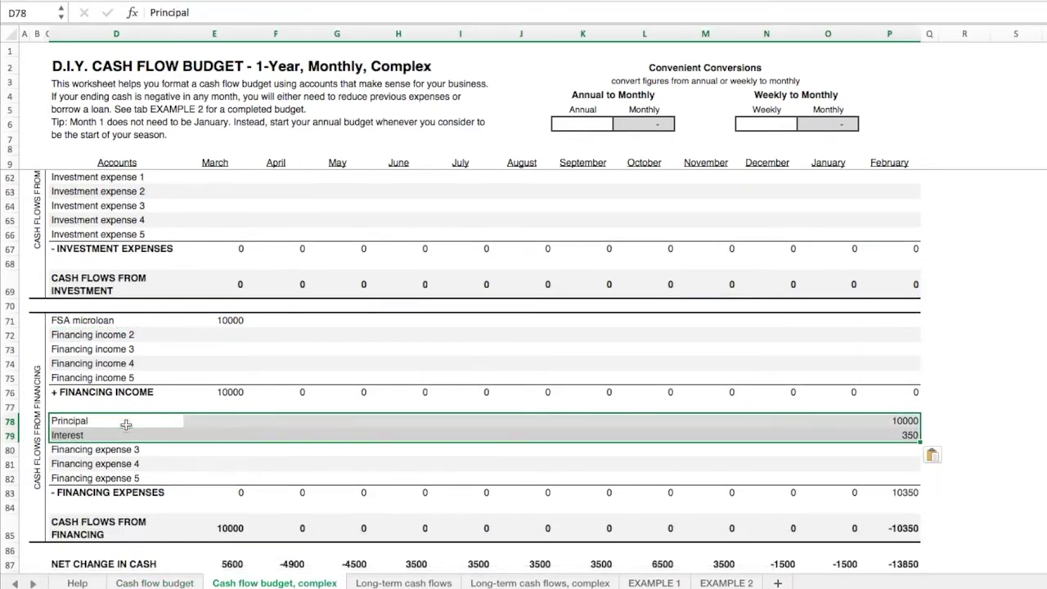
scroll(198, 404, "down", 3)
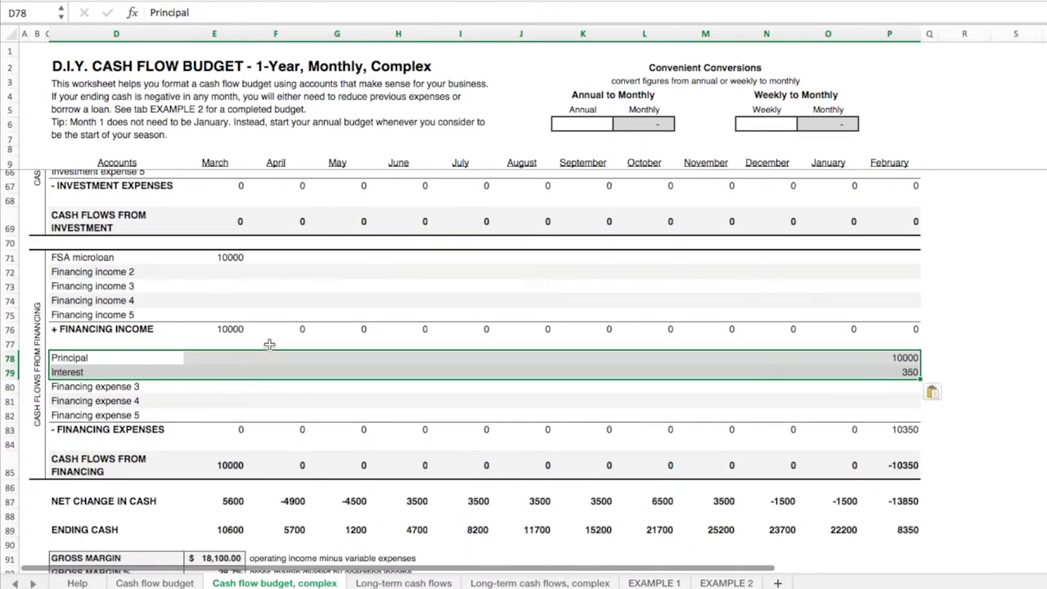
left_click(594, 417)
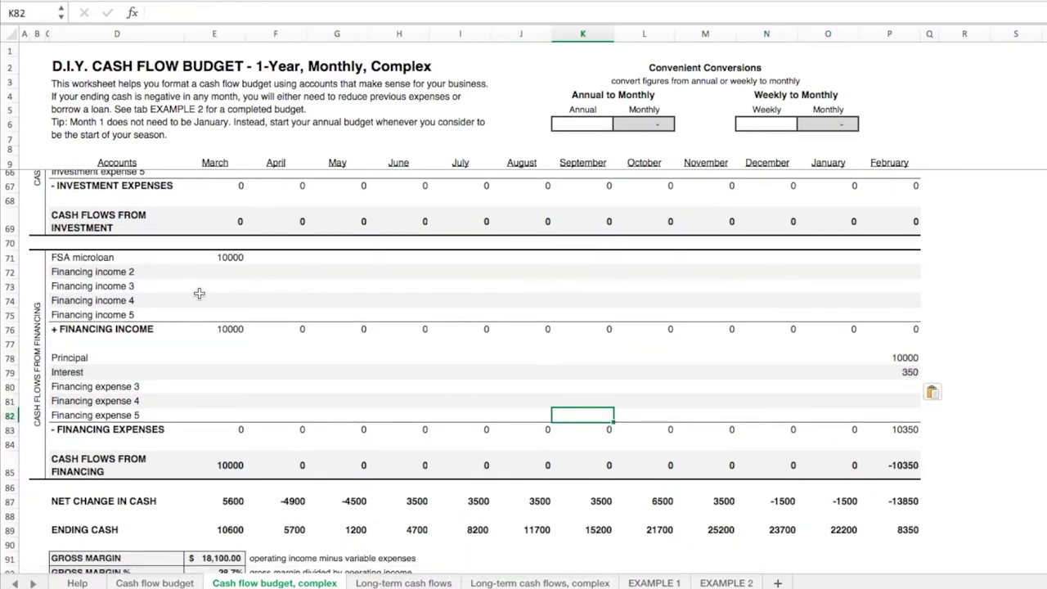
- Review the completed complex budget from the March starting cash down to the February ending cash
scroll(199, 293, "up", 3)
scroll(199, 293, "up", 15)
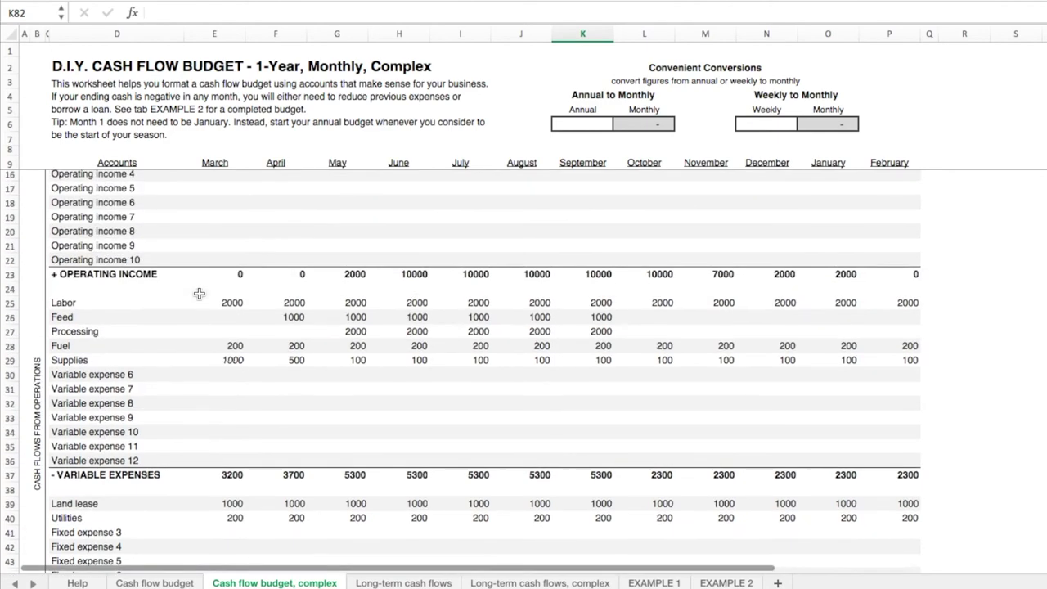
left_click(215, 188)
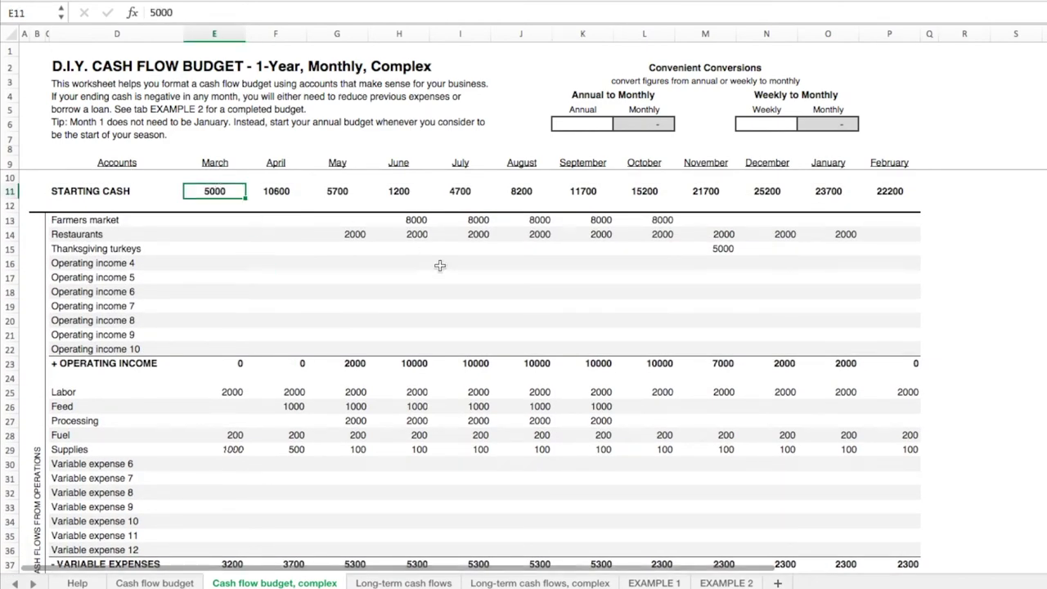
scroll(866, 376, "down", 15)
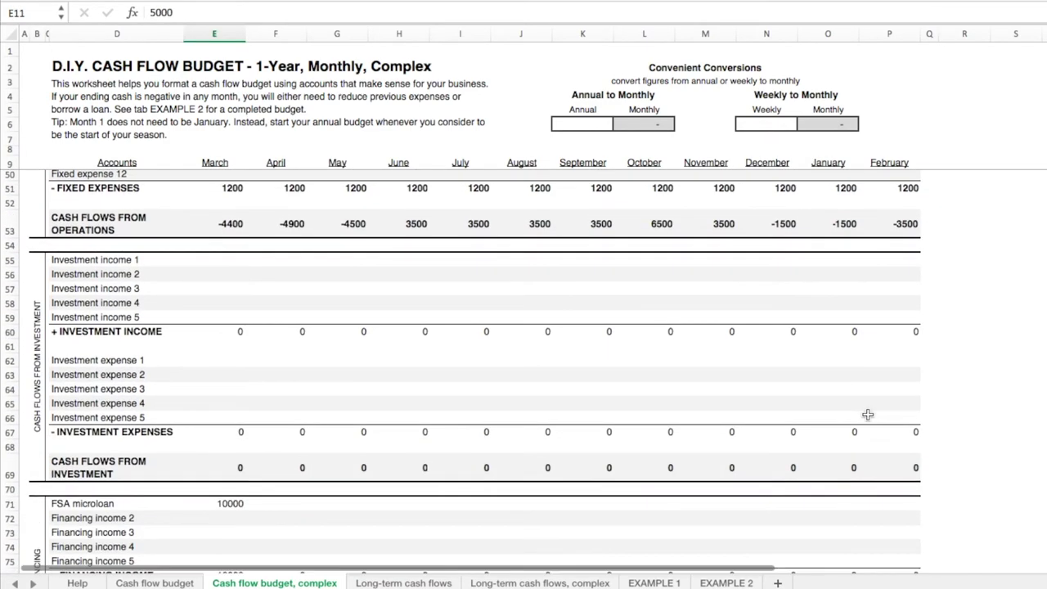
scroll(868, 414, "down", 4)
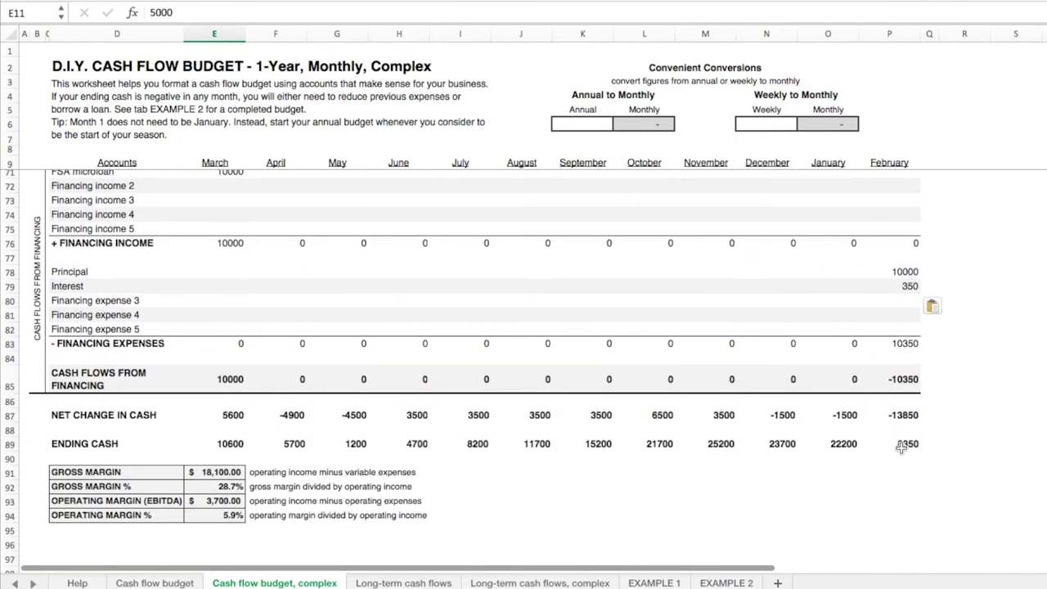
left_click(900, 445)
left_click(208, 317)
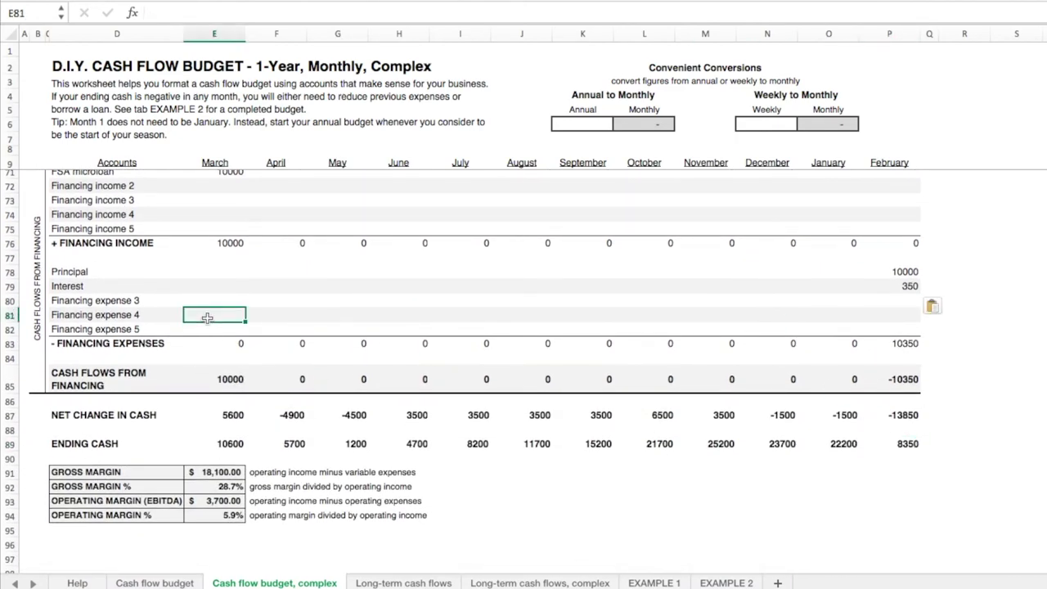
- Examine the four-row margin summary below ending cash, including the two operating margin rows
left_click(66, 471)
left_click_drag(204, 466, 205, 520)
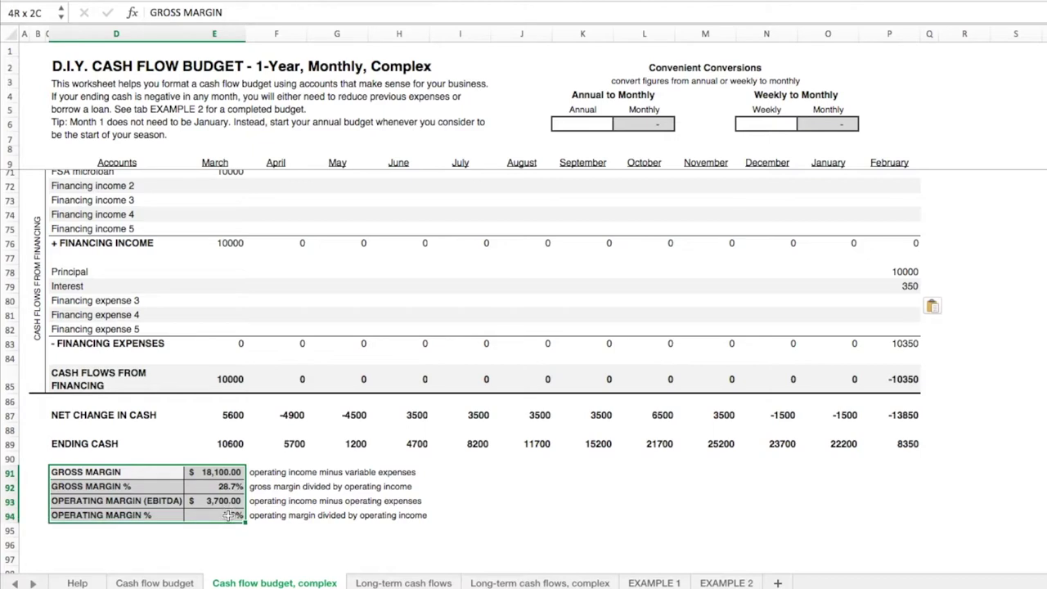
scroll(491, 327, "up", 1)
left_click_drag(114, 506, 204, 517)
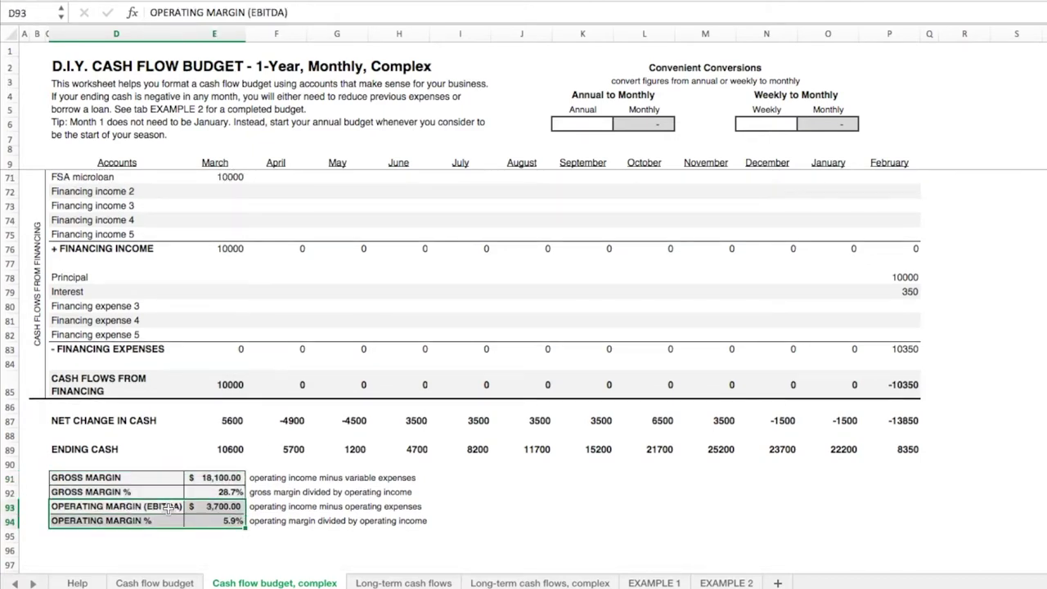
- Inspect the Operating Margin (EBITDA) formula and compare it with the investment and financing sections of the budget
left_click(168, 507)
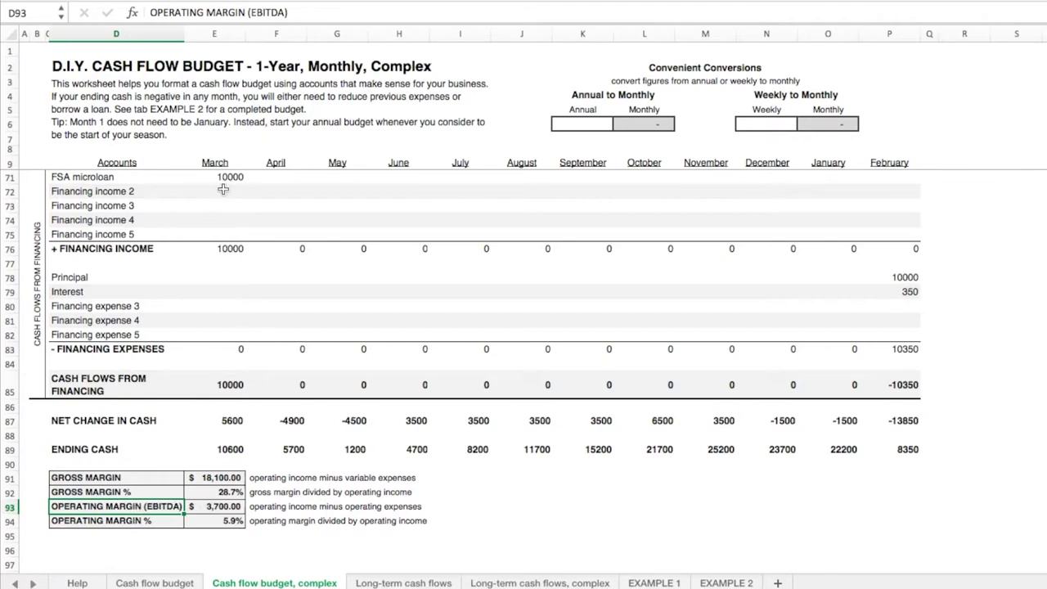
left_click(242, 507)
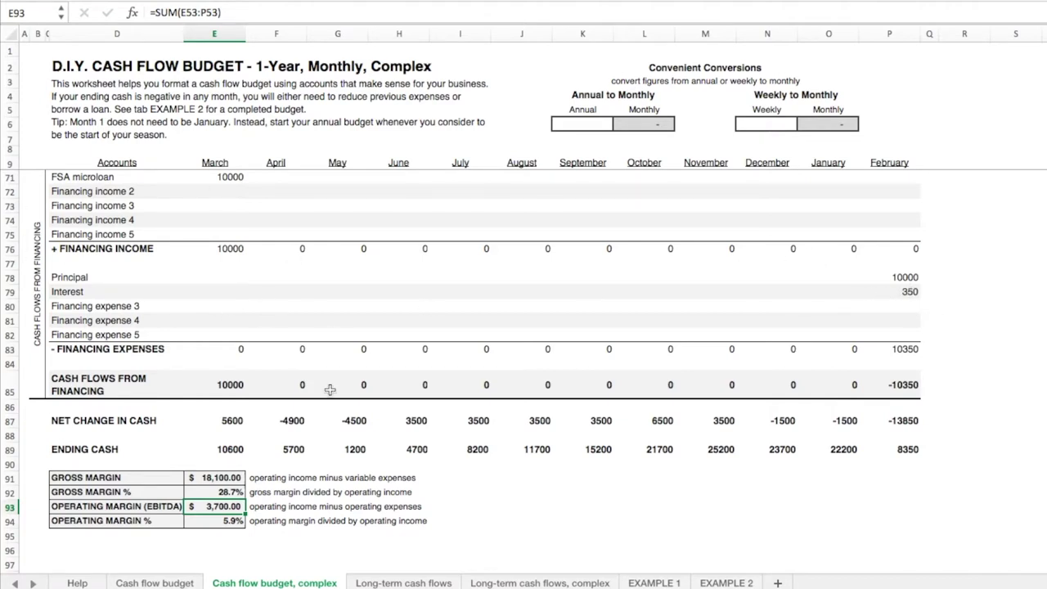
left_click(117, 508)
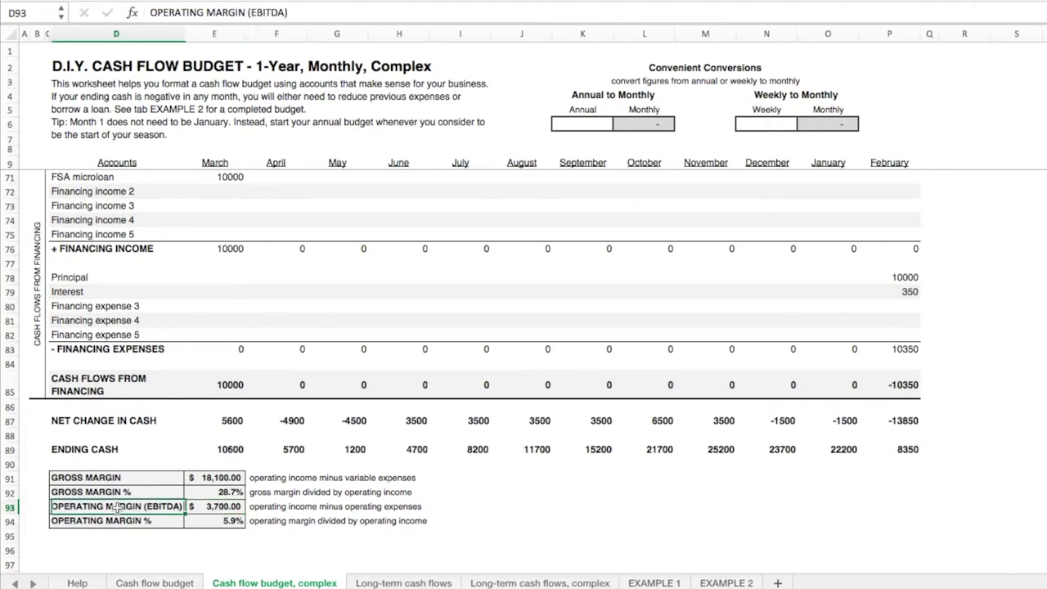
left_click(204, 508)
scroll(250, 341, "up", 3)
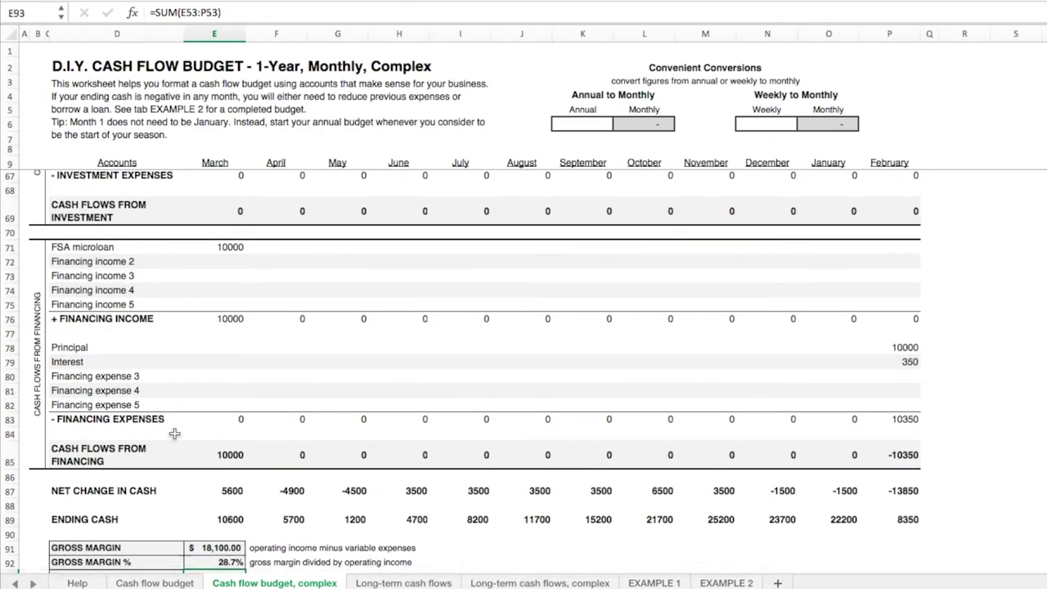
scroll(174, 434, "up", 5)
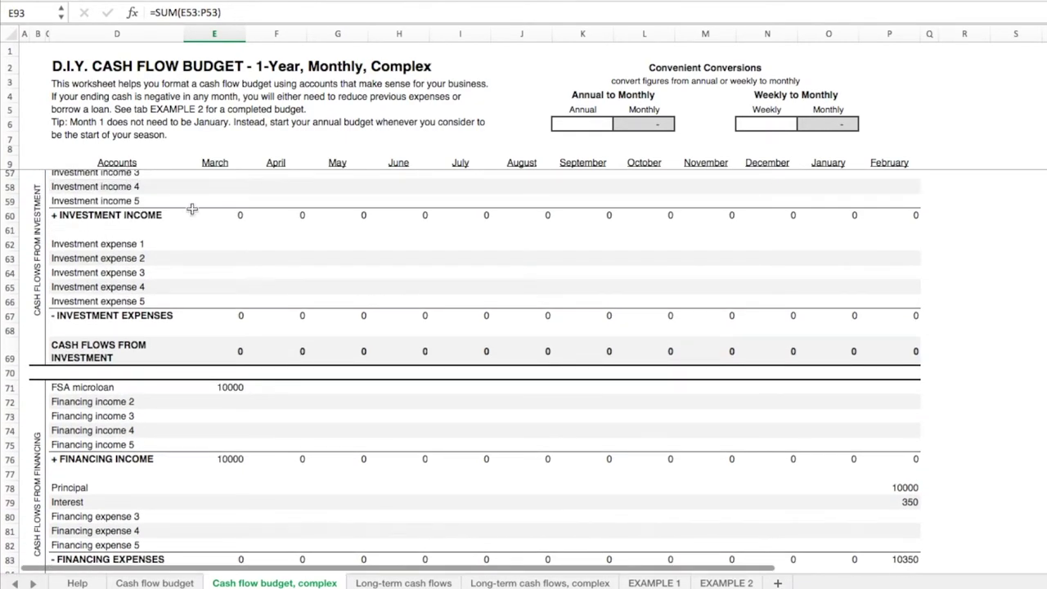
scroll(240, 283, "down", 8)
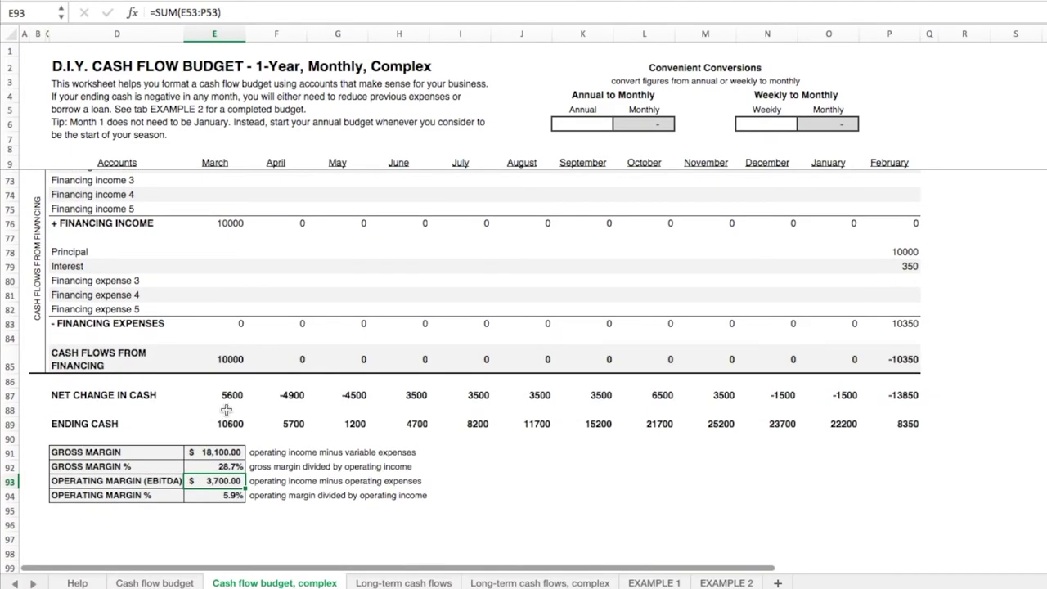
left_click(178, 482)
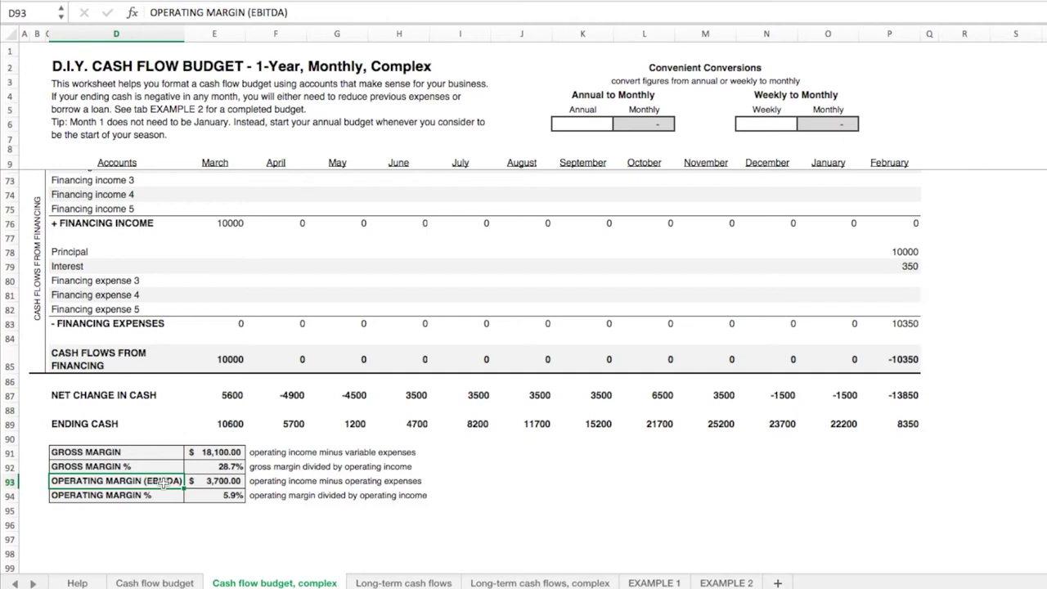
left_click(213, 482)
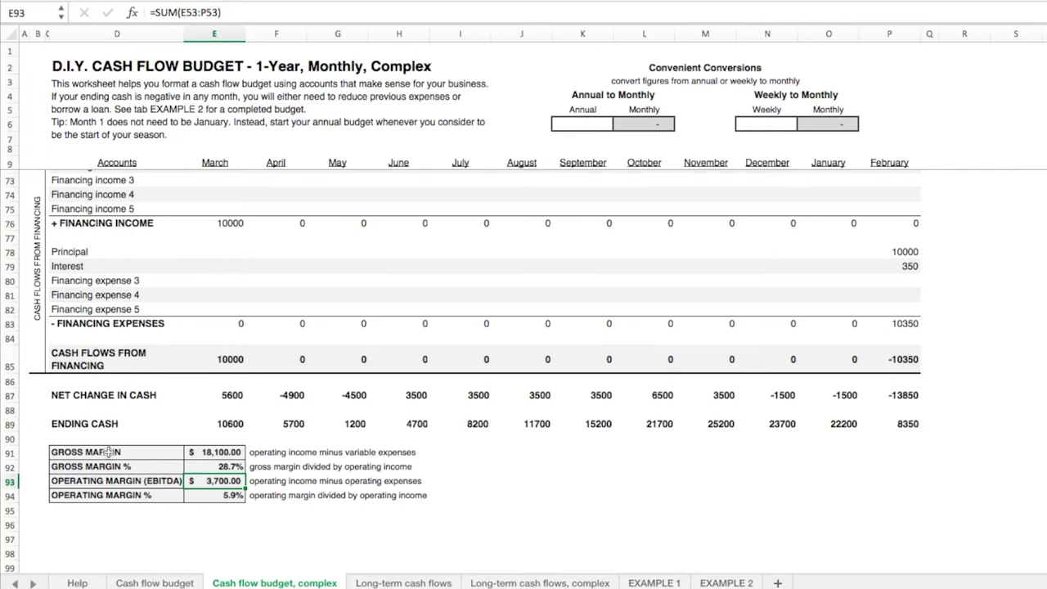
- Examine the Gross Margin and Gross Margin % rows alongside the ending cash row
left_click_drag(109, 451, 205, 463)
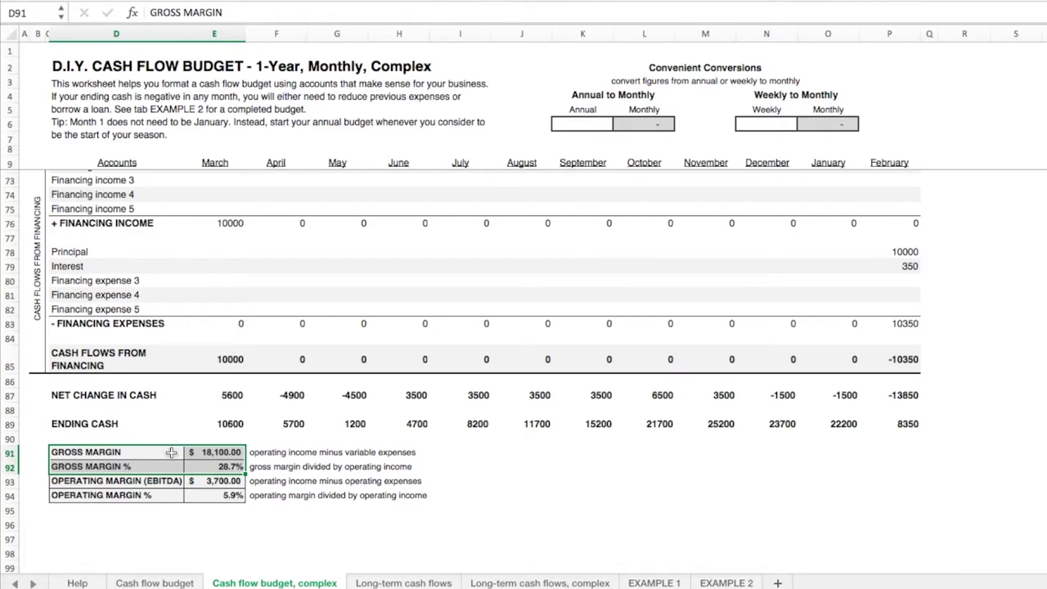
left_click(171, 452)
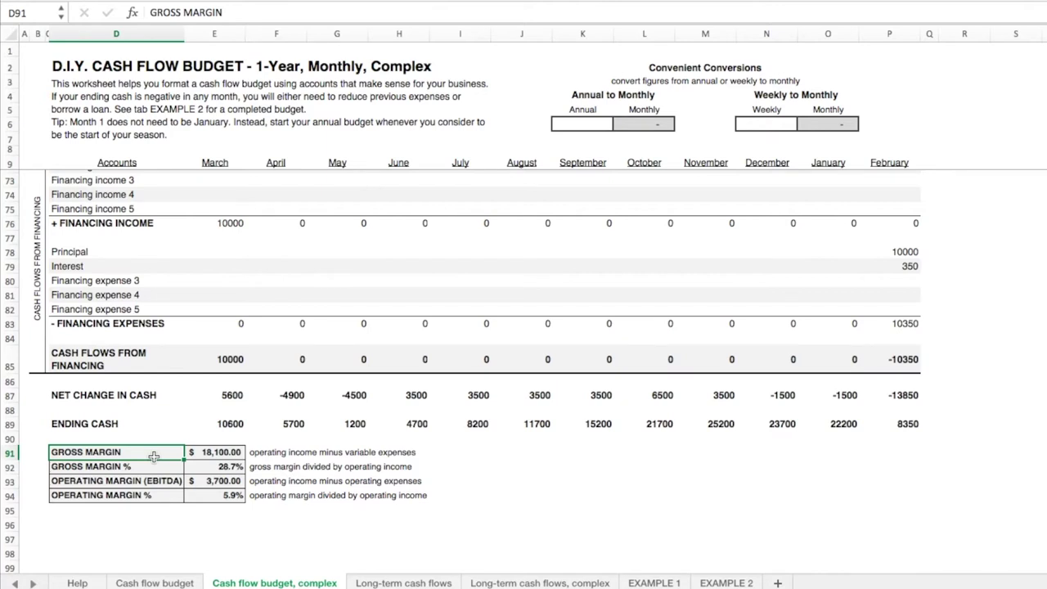
left_click(158, 440)
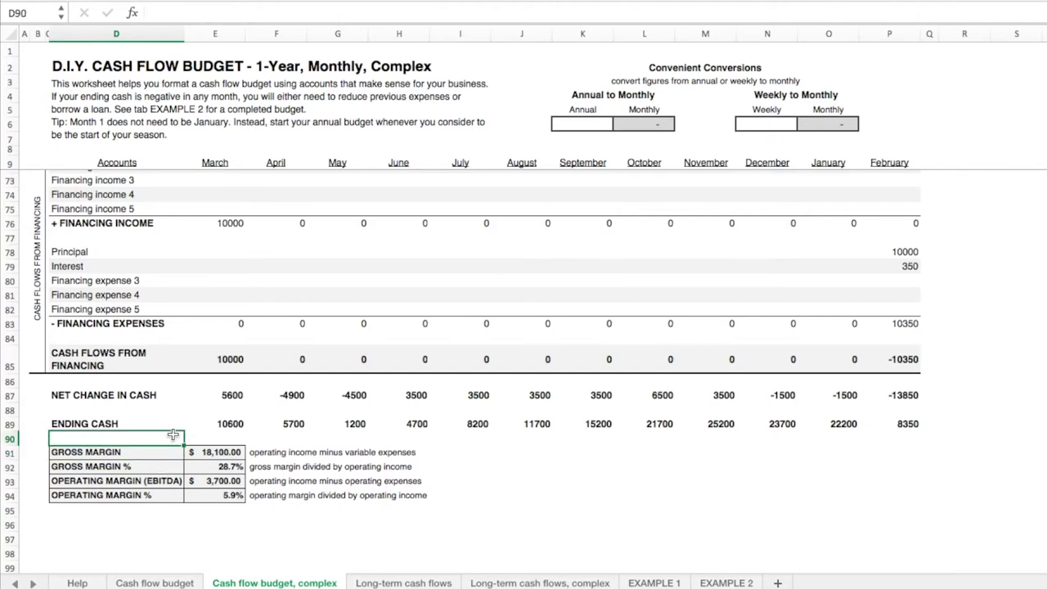
left_click(142, 424)
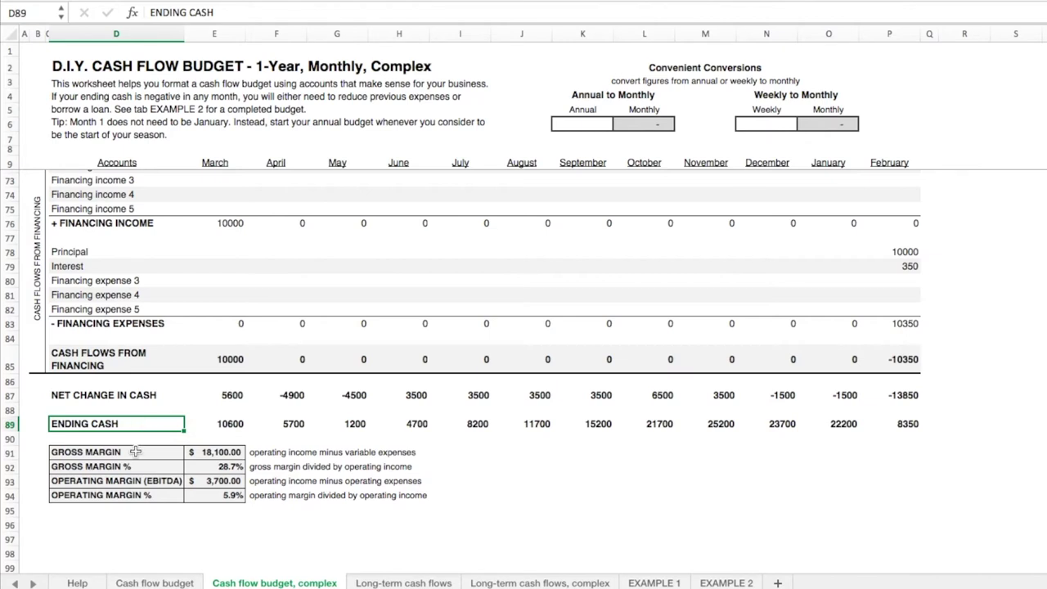
left_click(136, 451)
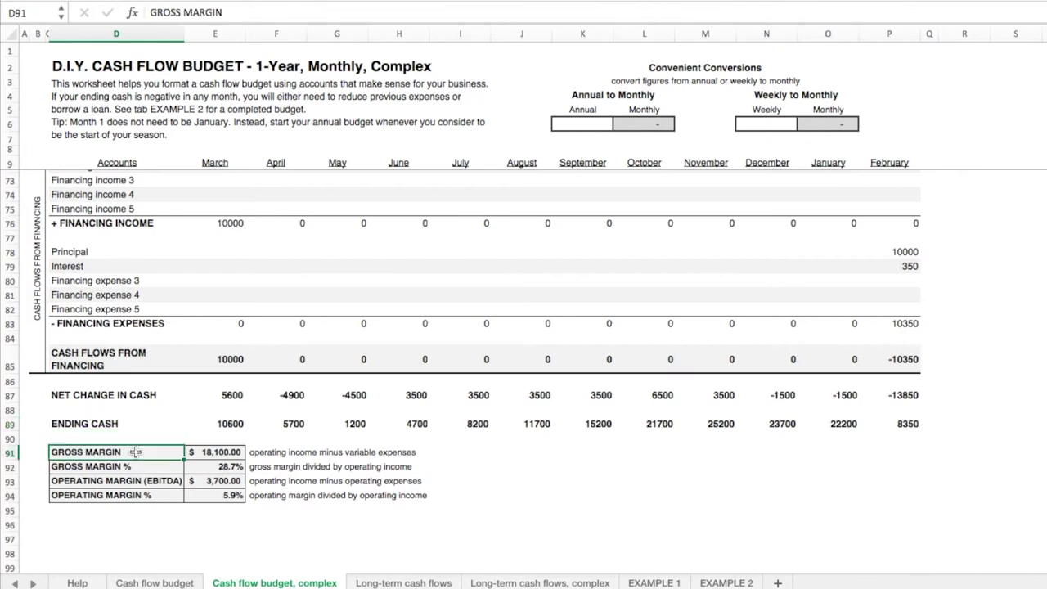